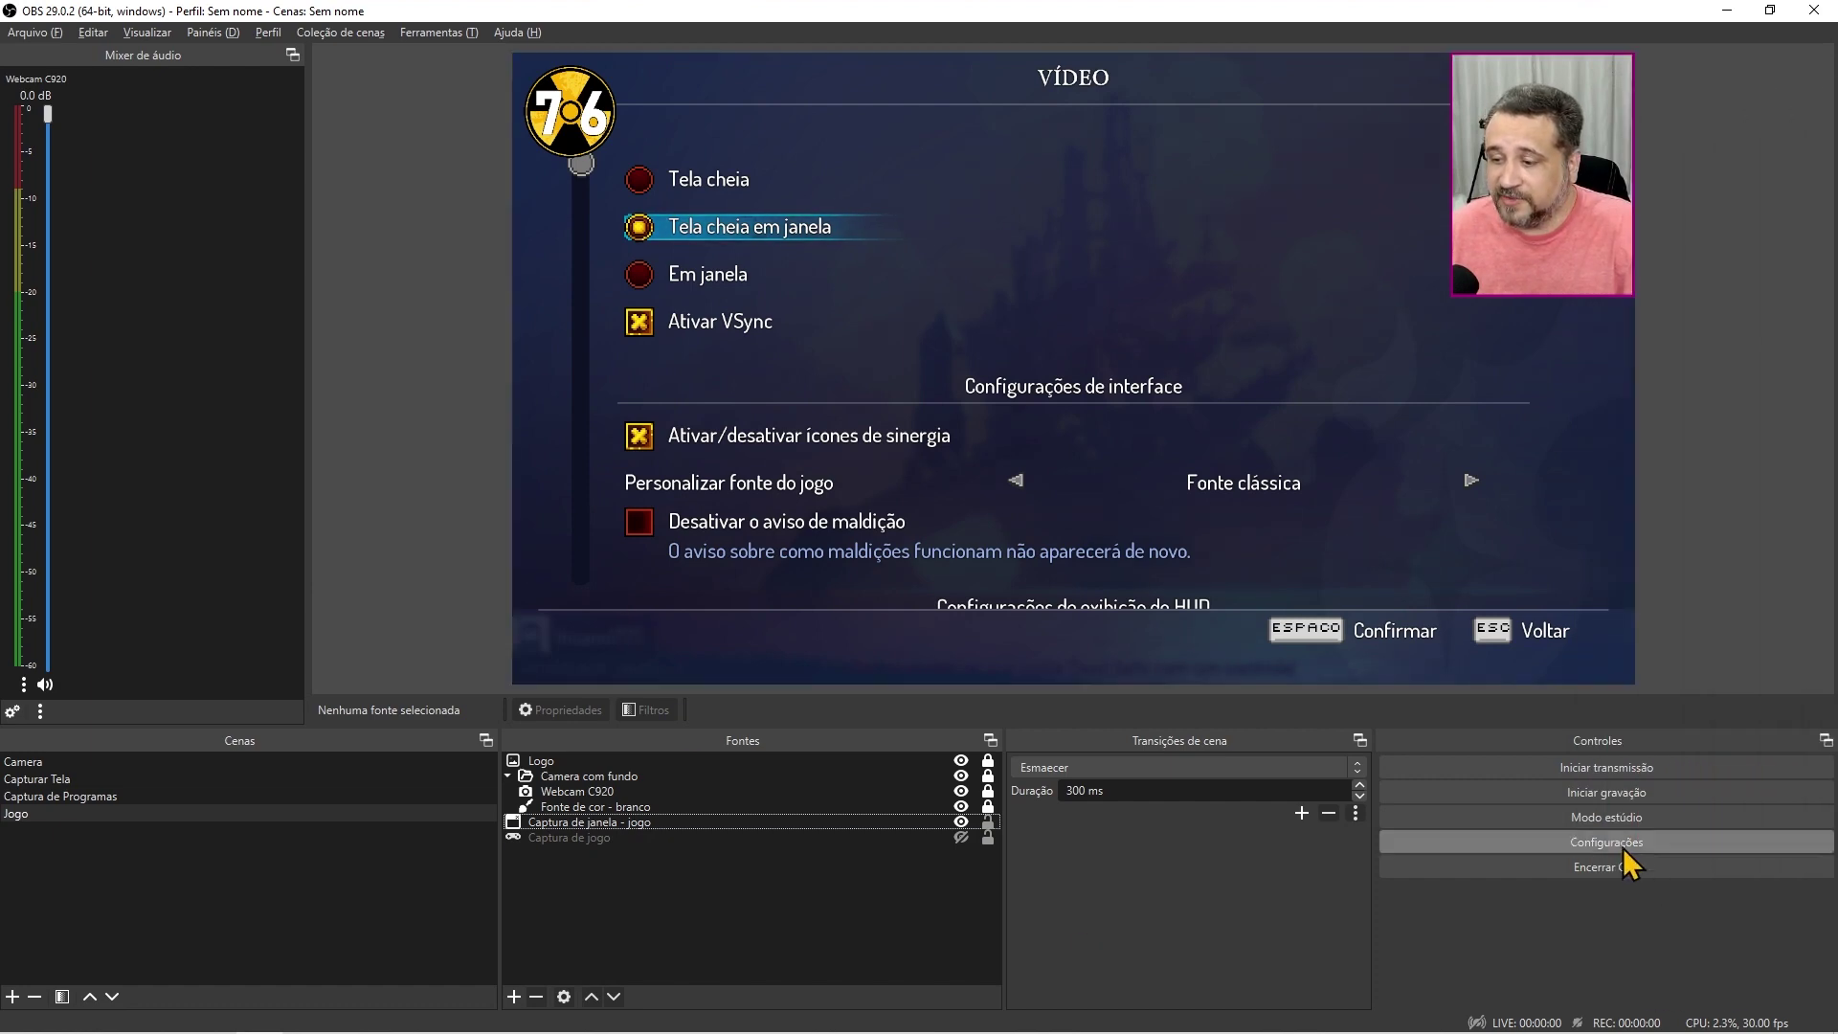
Step: Set the global desktop audio device to Headphones (High Definition Audio Device), keep the microphone disabled, and apply the audio settings
left_click(1612, 847)
left_click(484, 287)
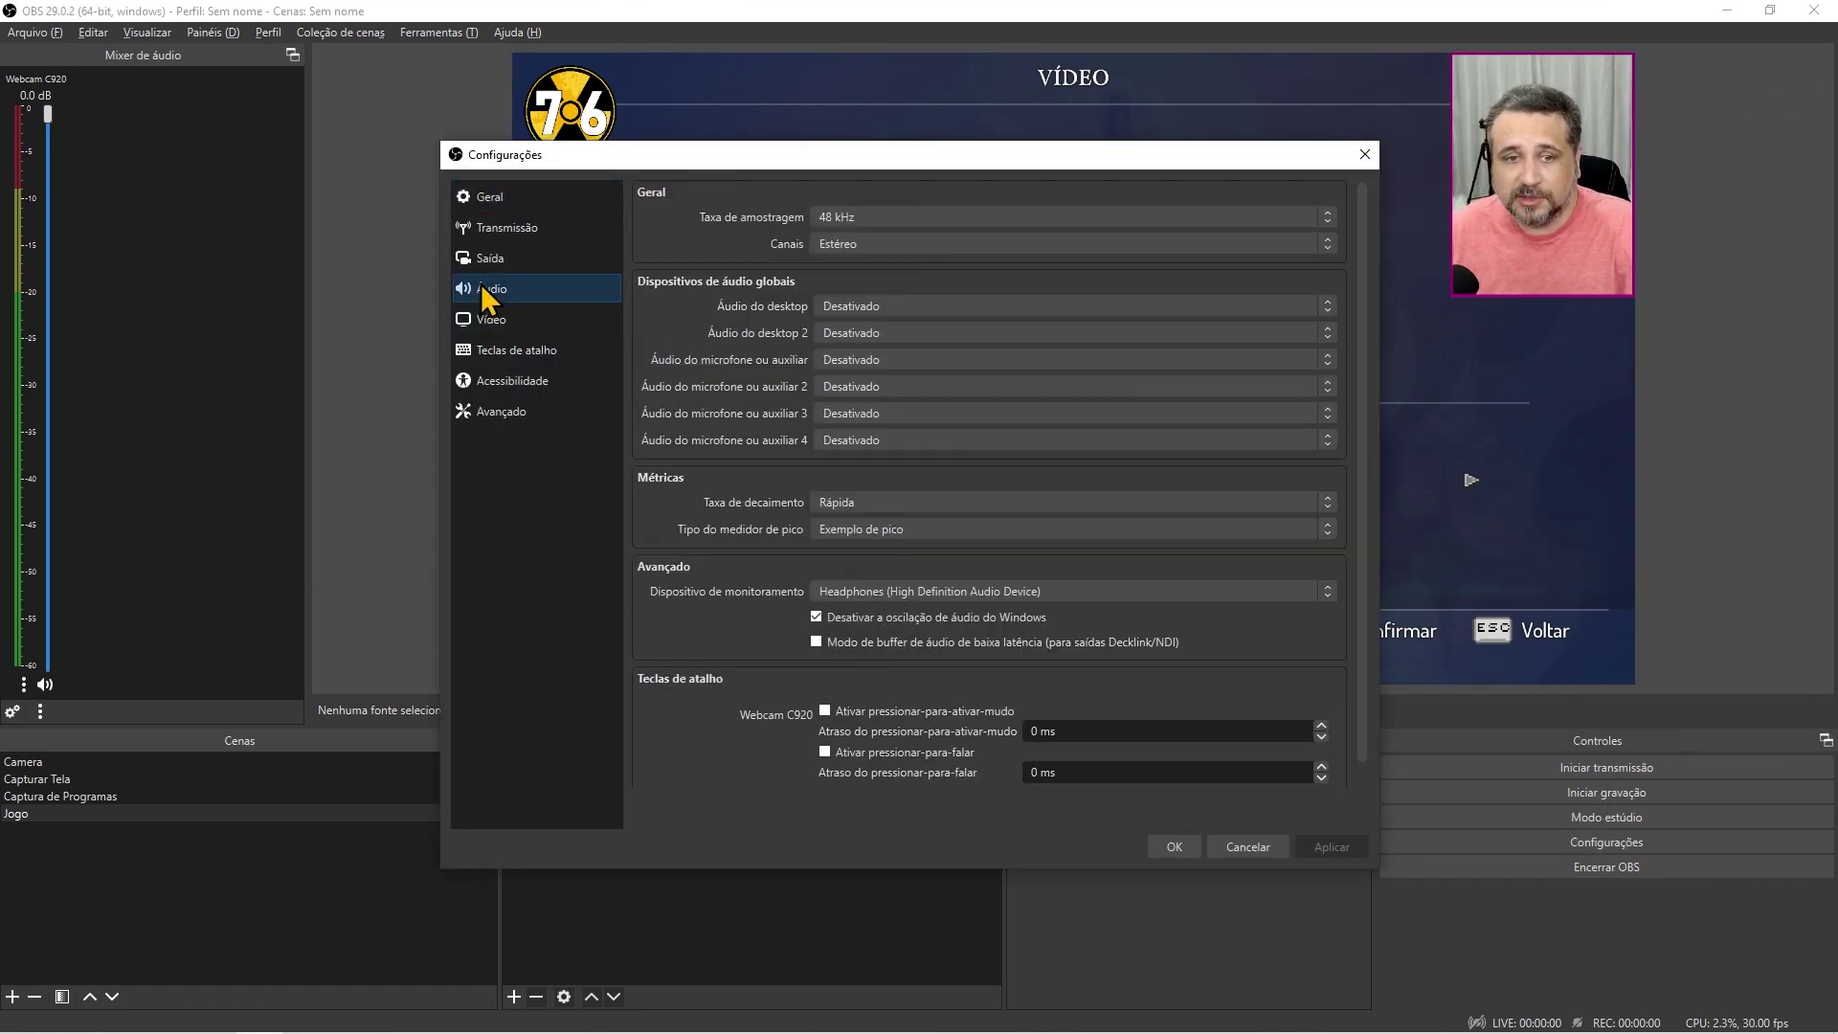
left_click(856, 364)
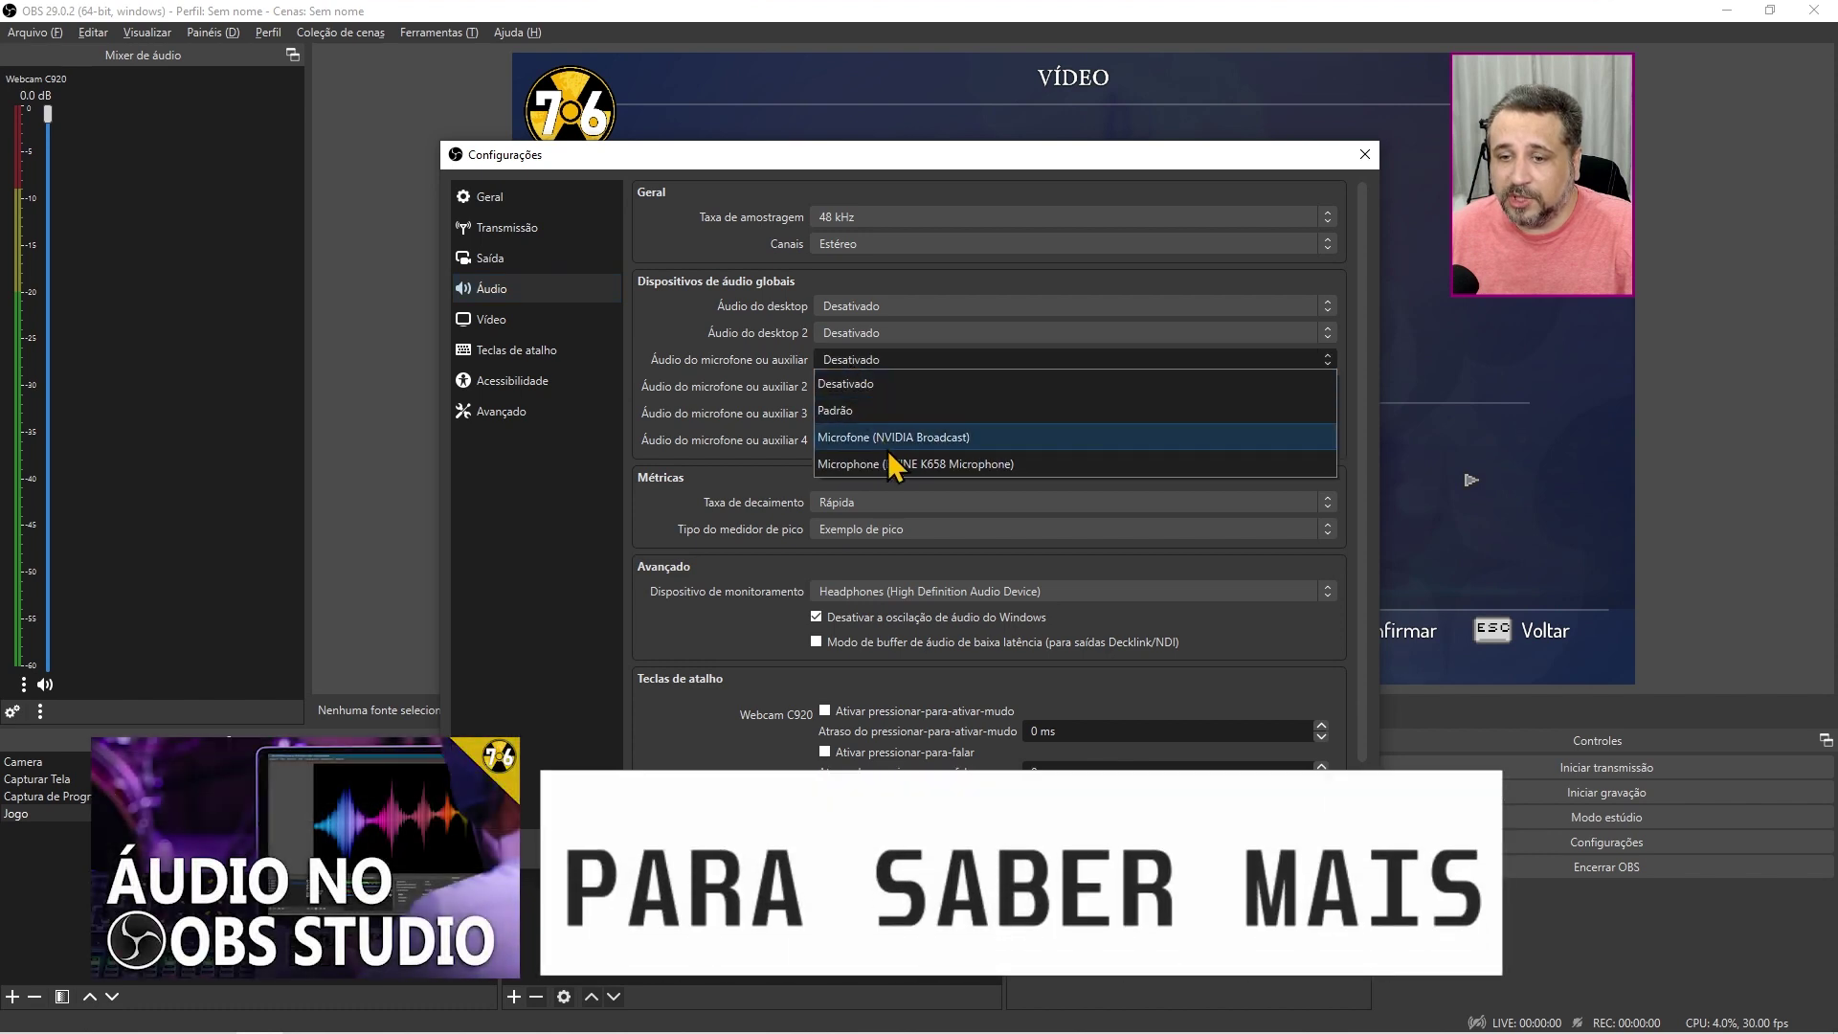
left_click(842, 384)
left_click(865, 307)
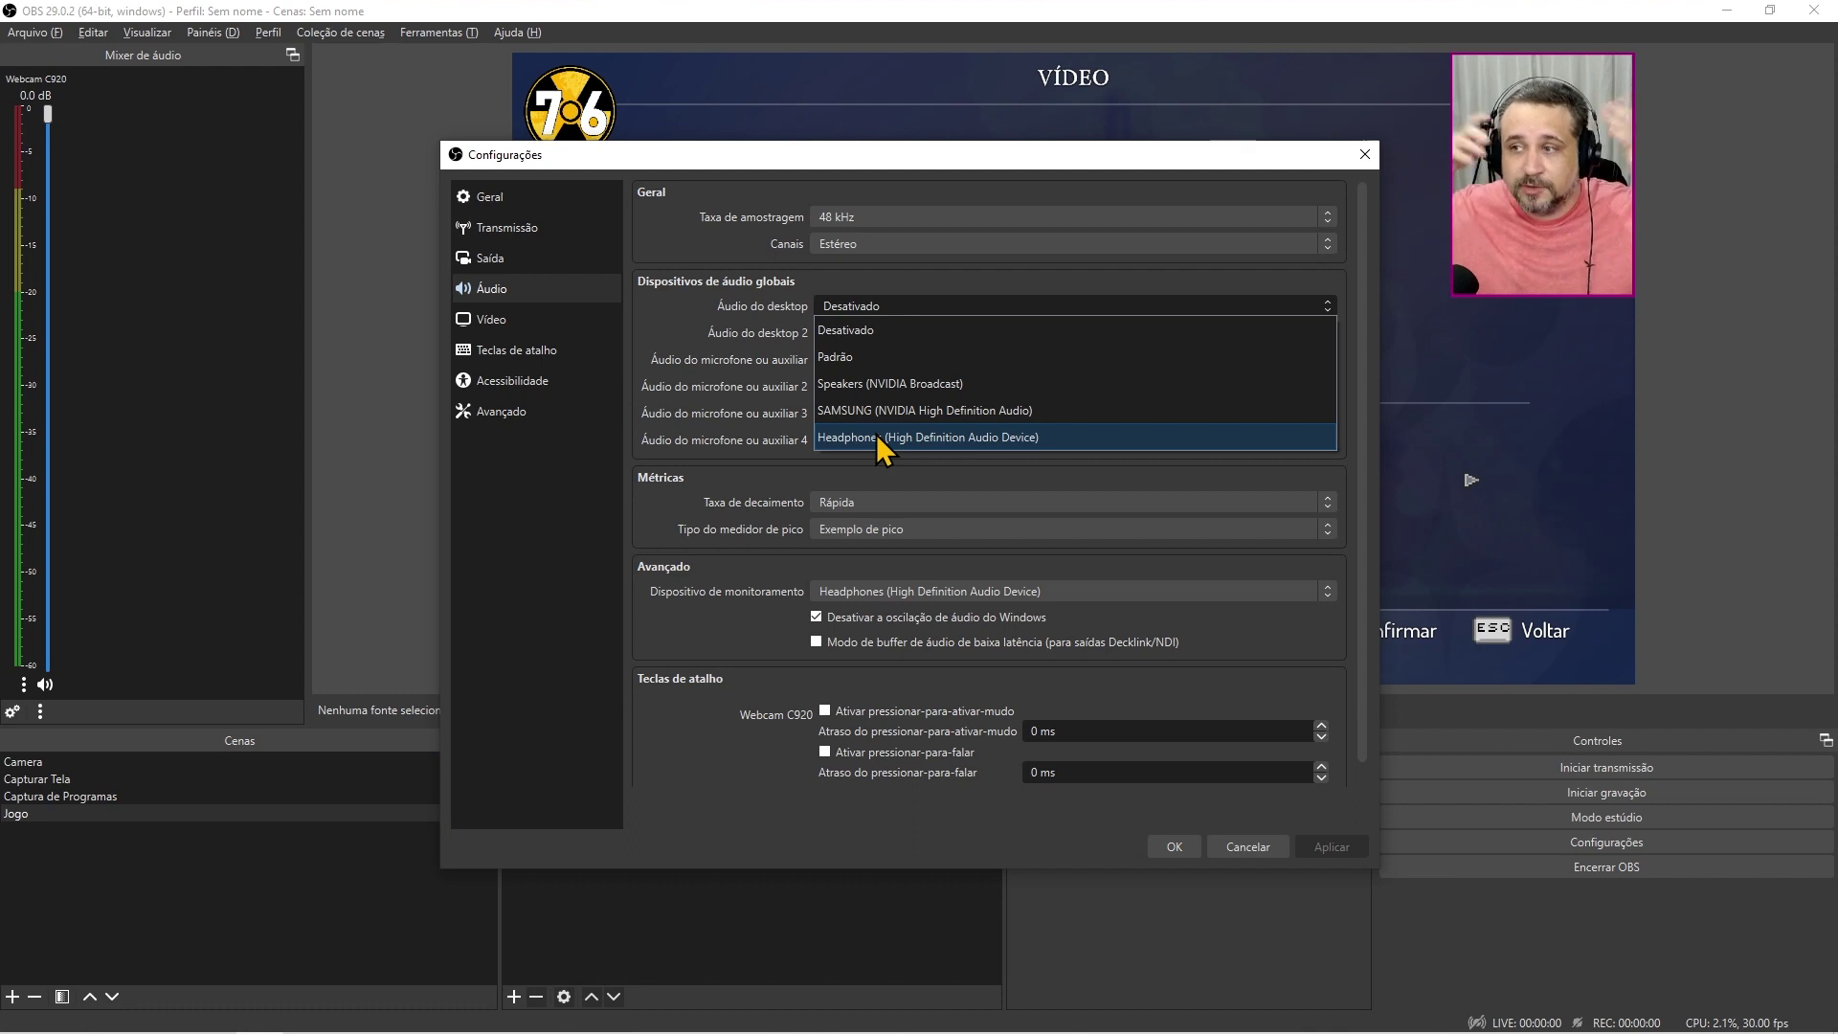
left_click(876, 437)
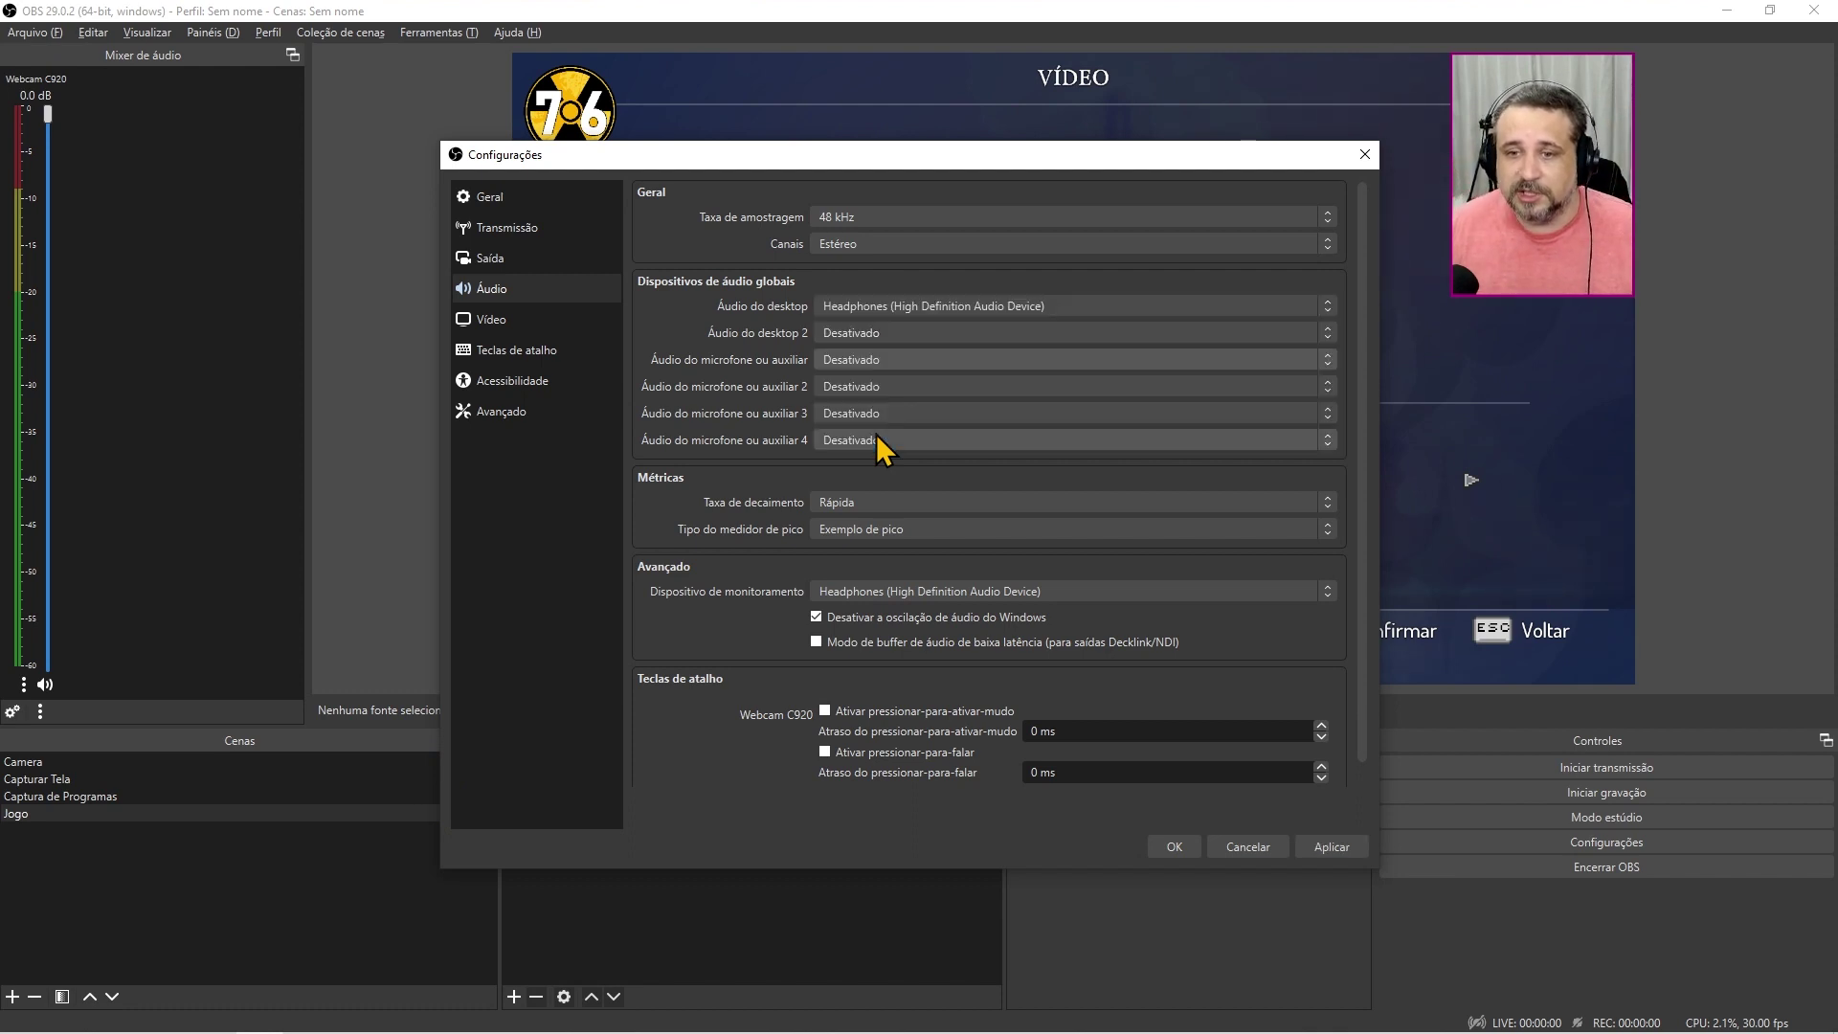
left_click(1330, 847)
left_click(1187, 849)
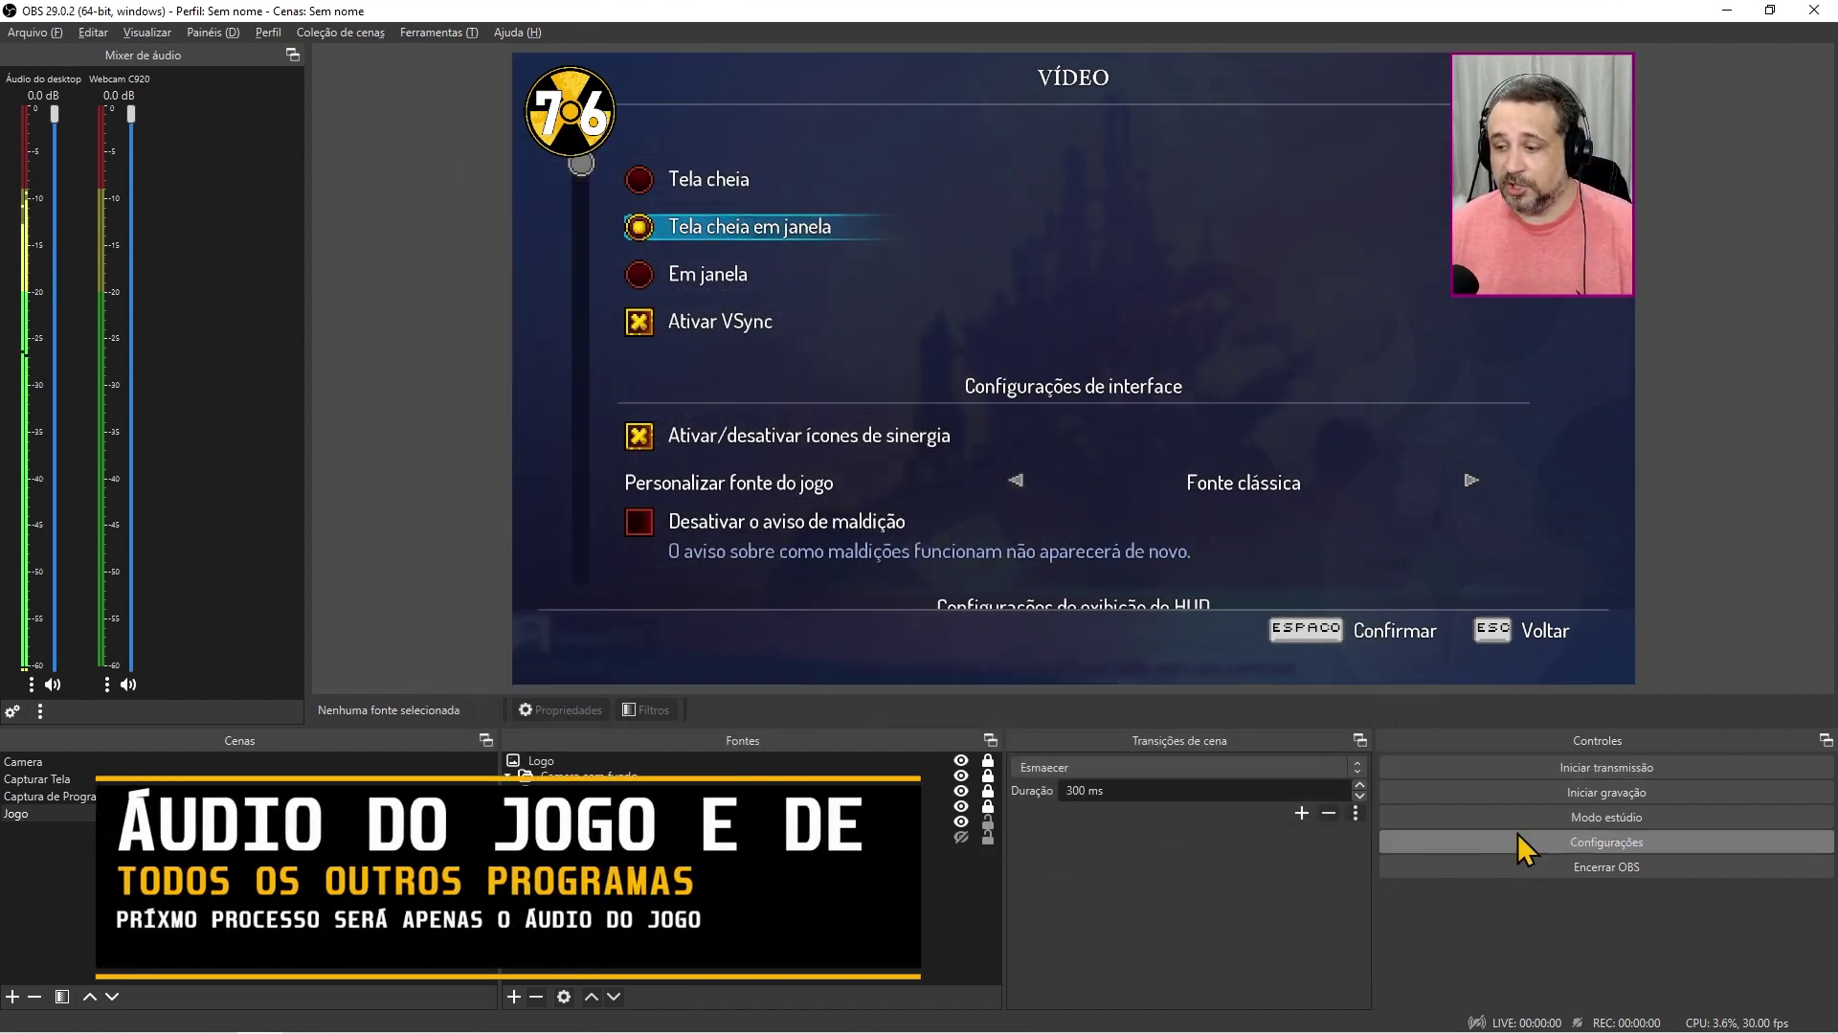
Step: Set the global desktop audio device back to Desativado in the audio settings and save
left_click(1538, 847)
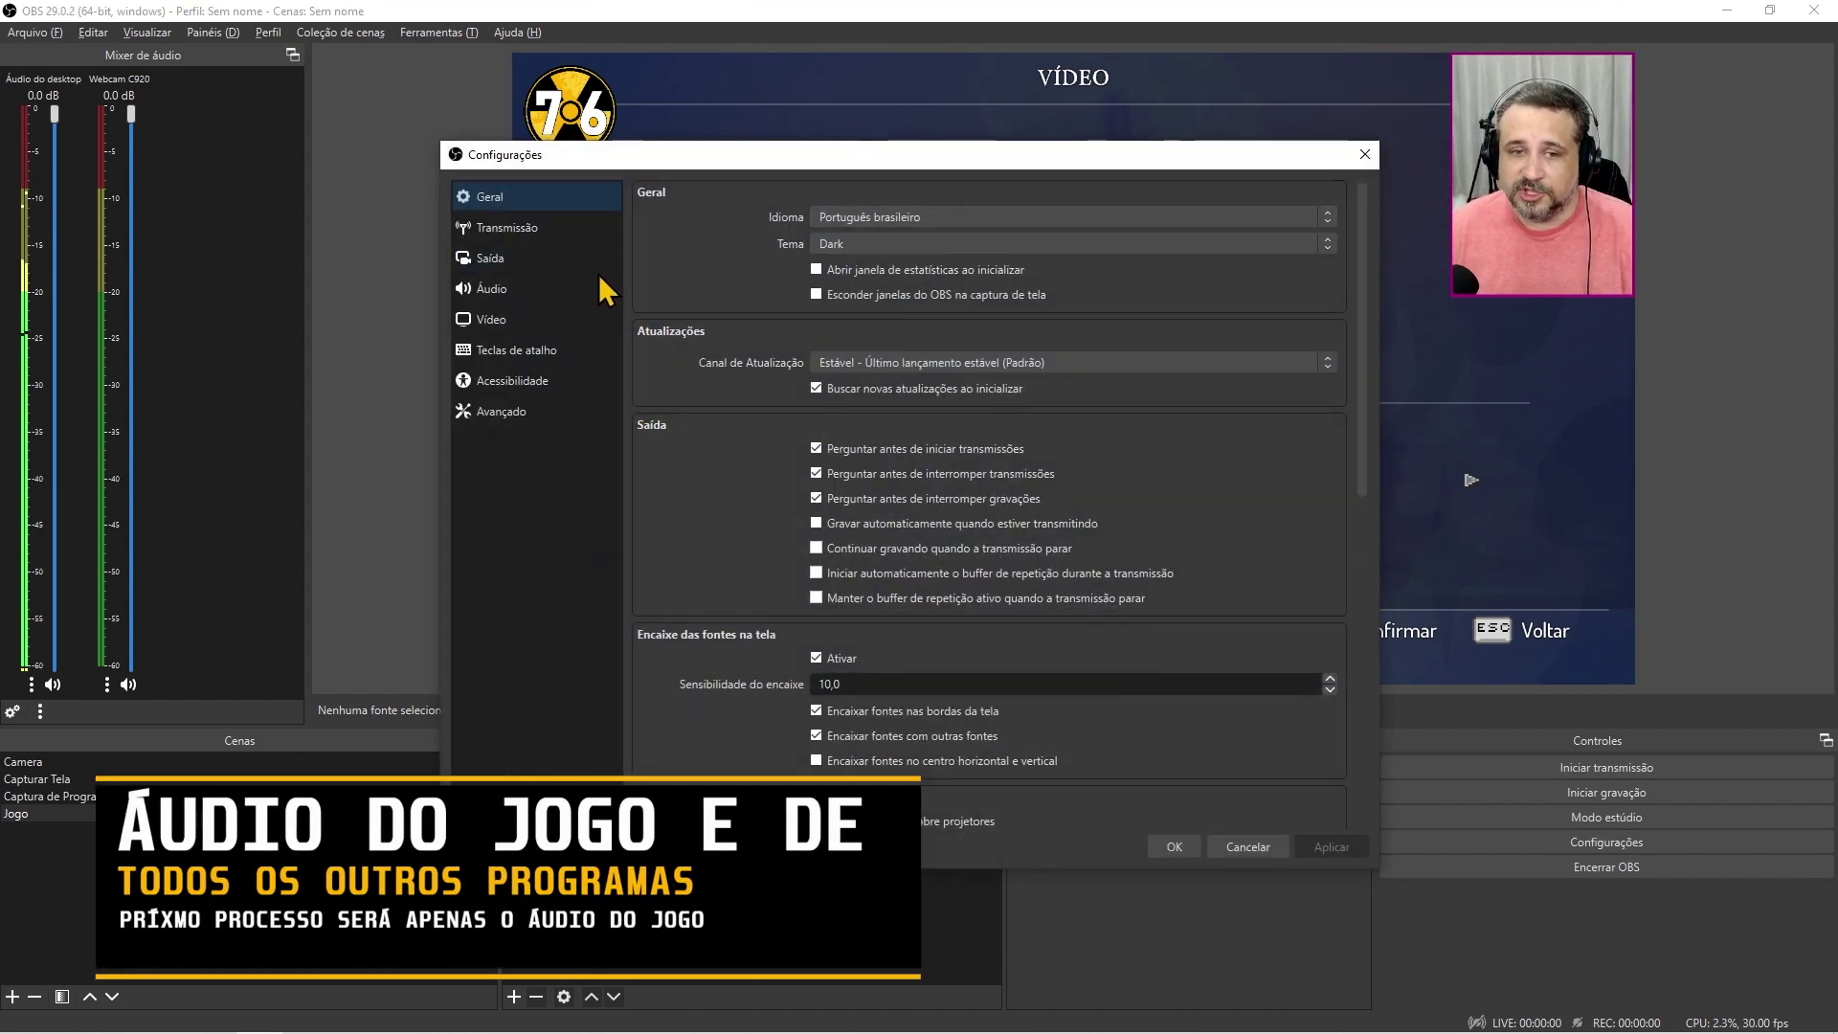
left_click(504, 295)
left_click(852, 305)
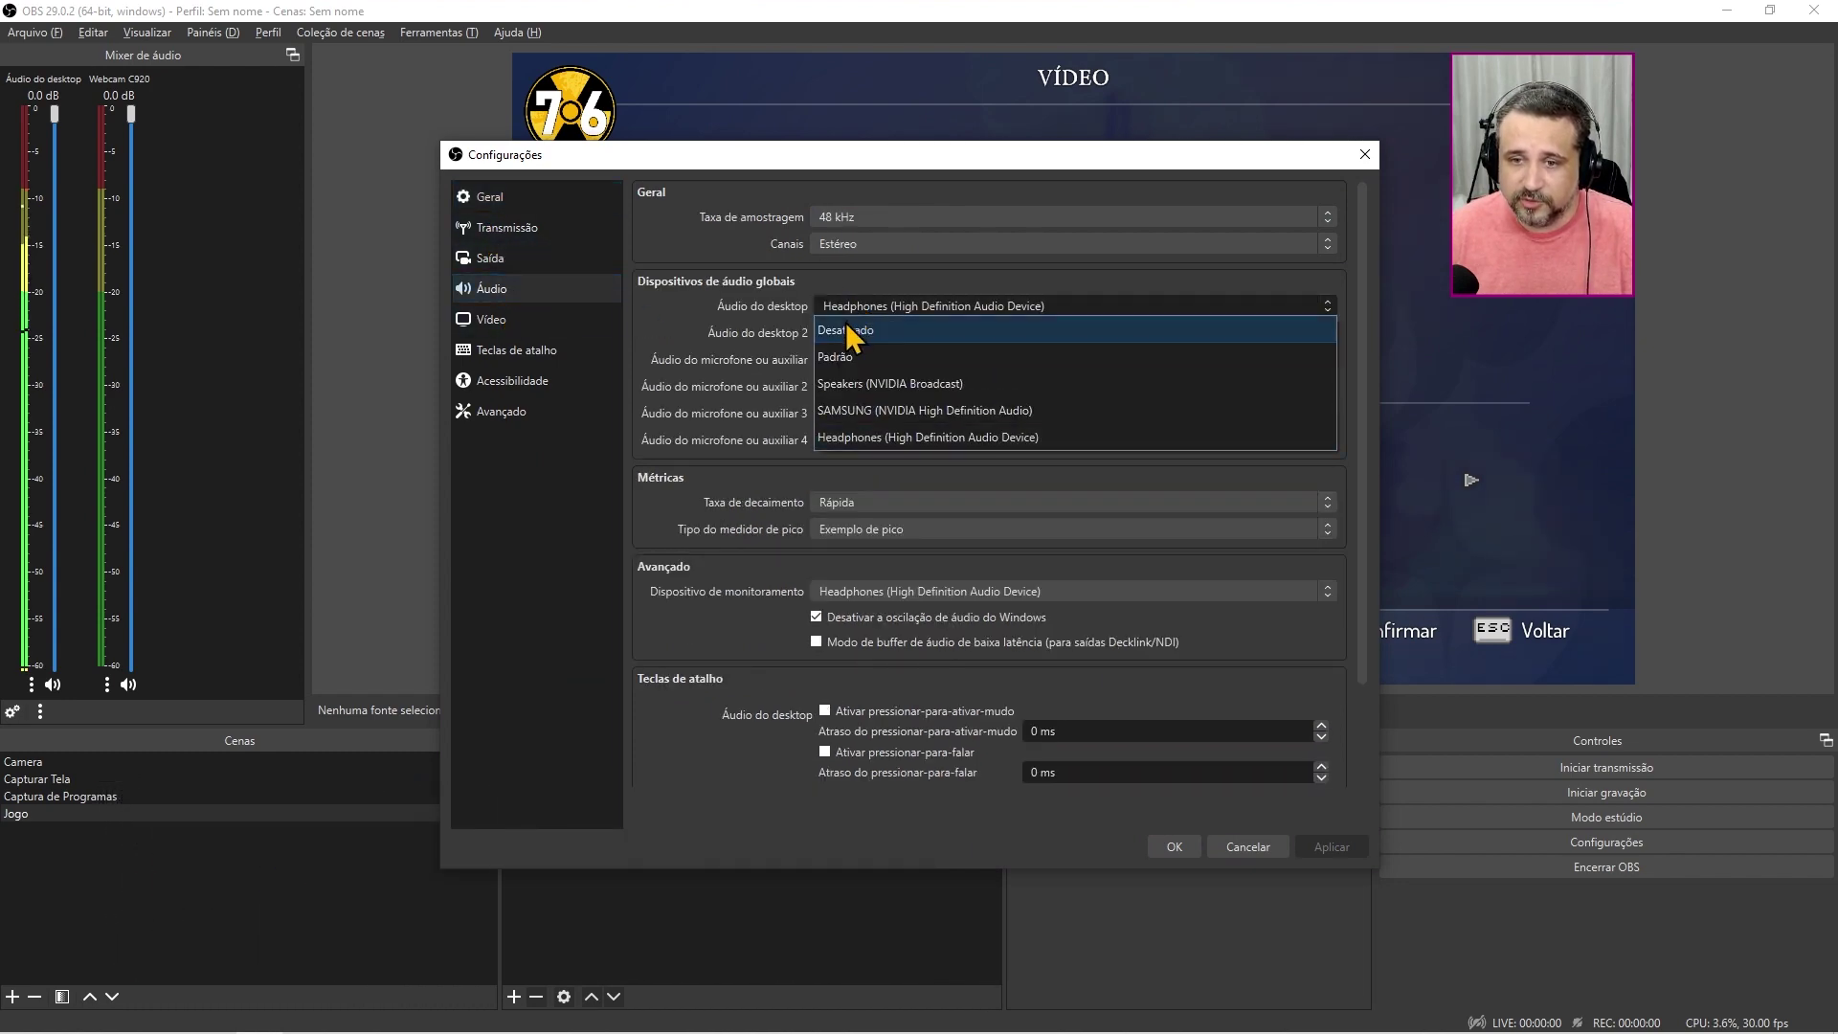
left_click(846, 322)
left_click(1178, 848)
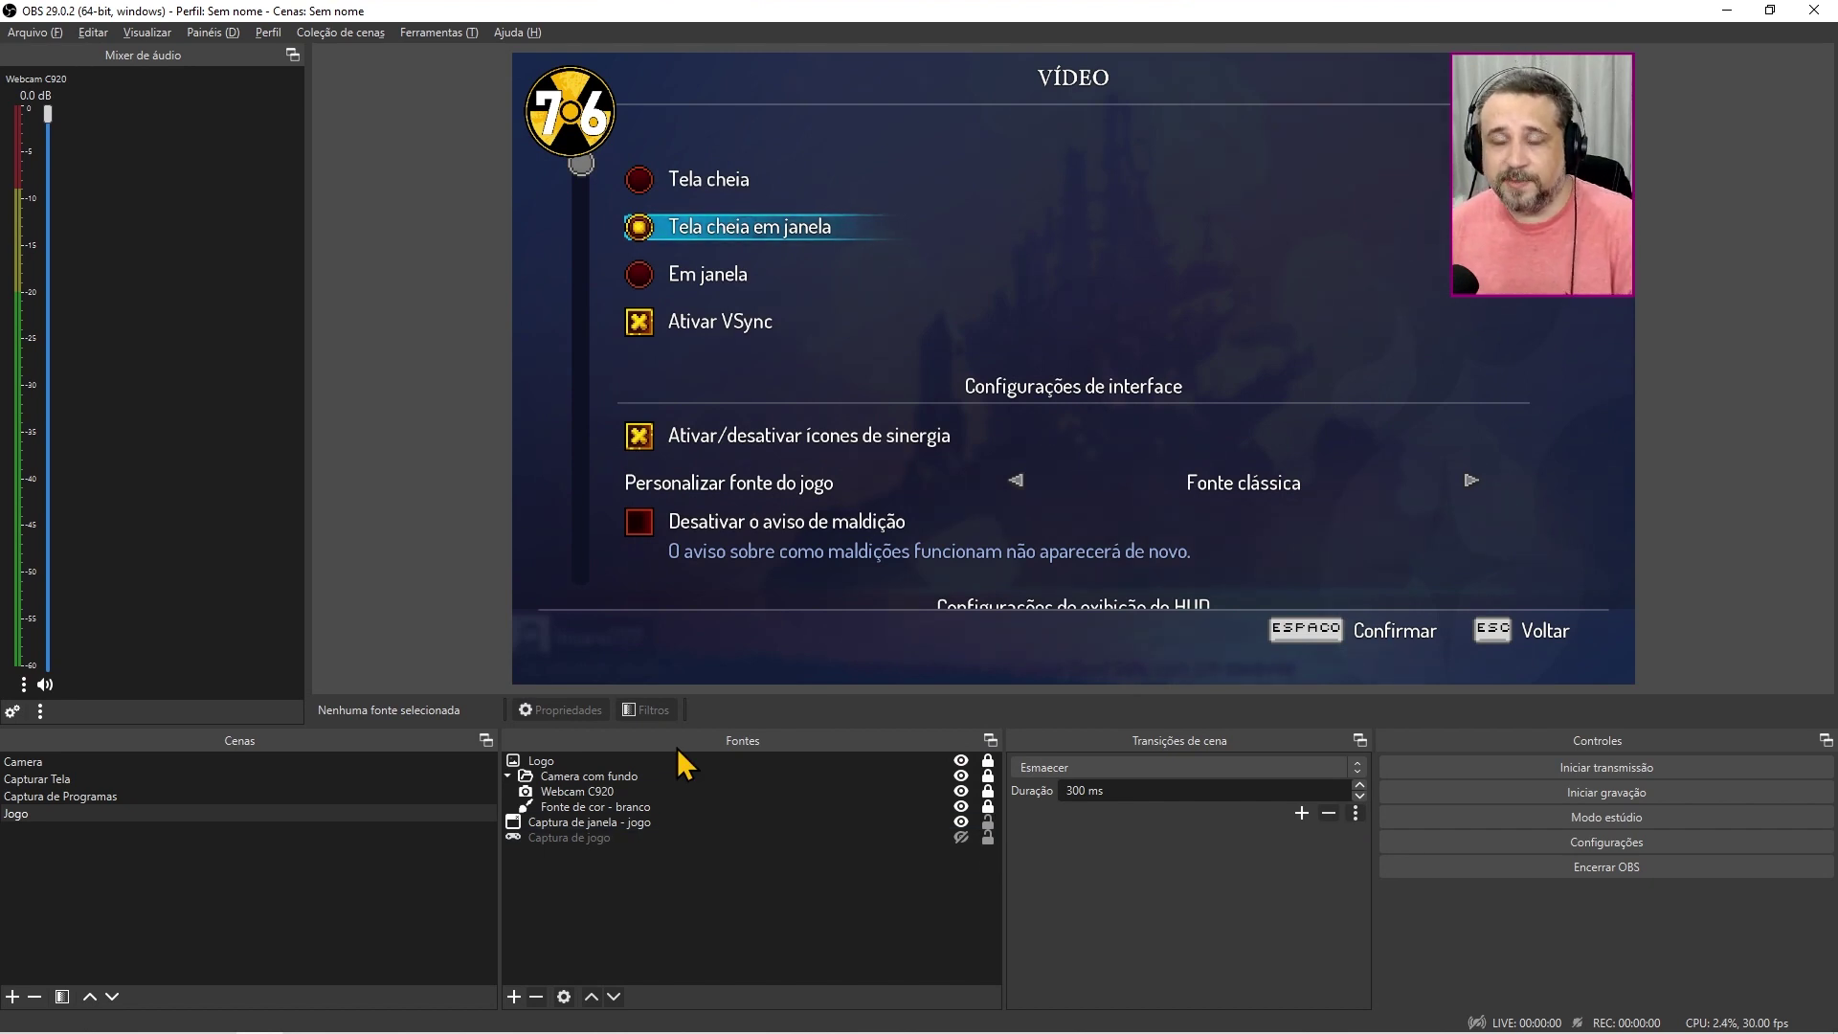
Step: Add an audio output capture source named "Audio do windows" to the Jogo scene, using the device Headphones (High Definition Audio Device)
left_click(514, 996)
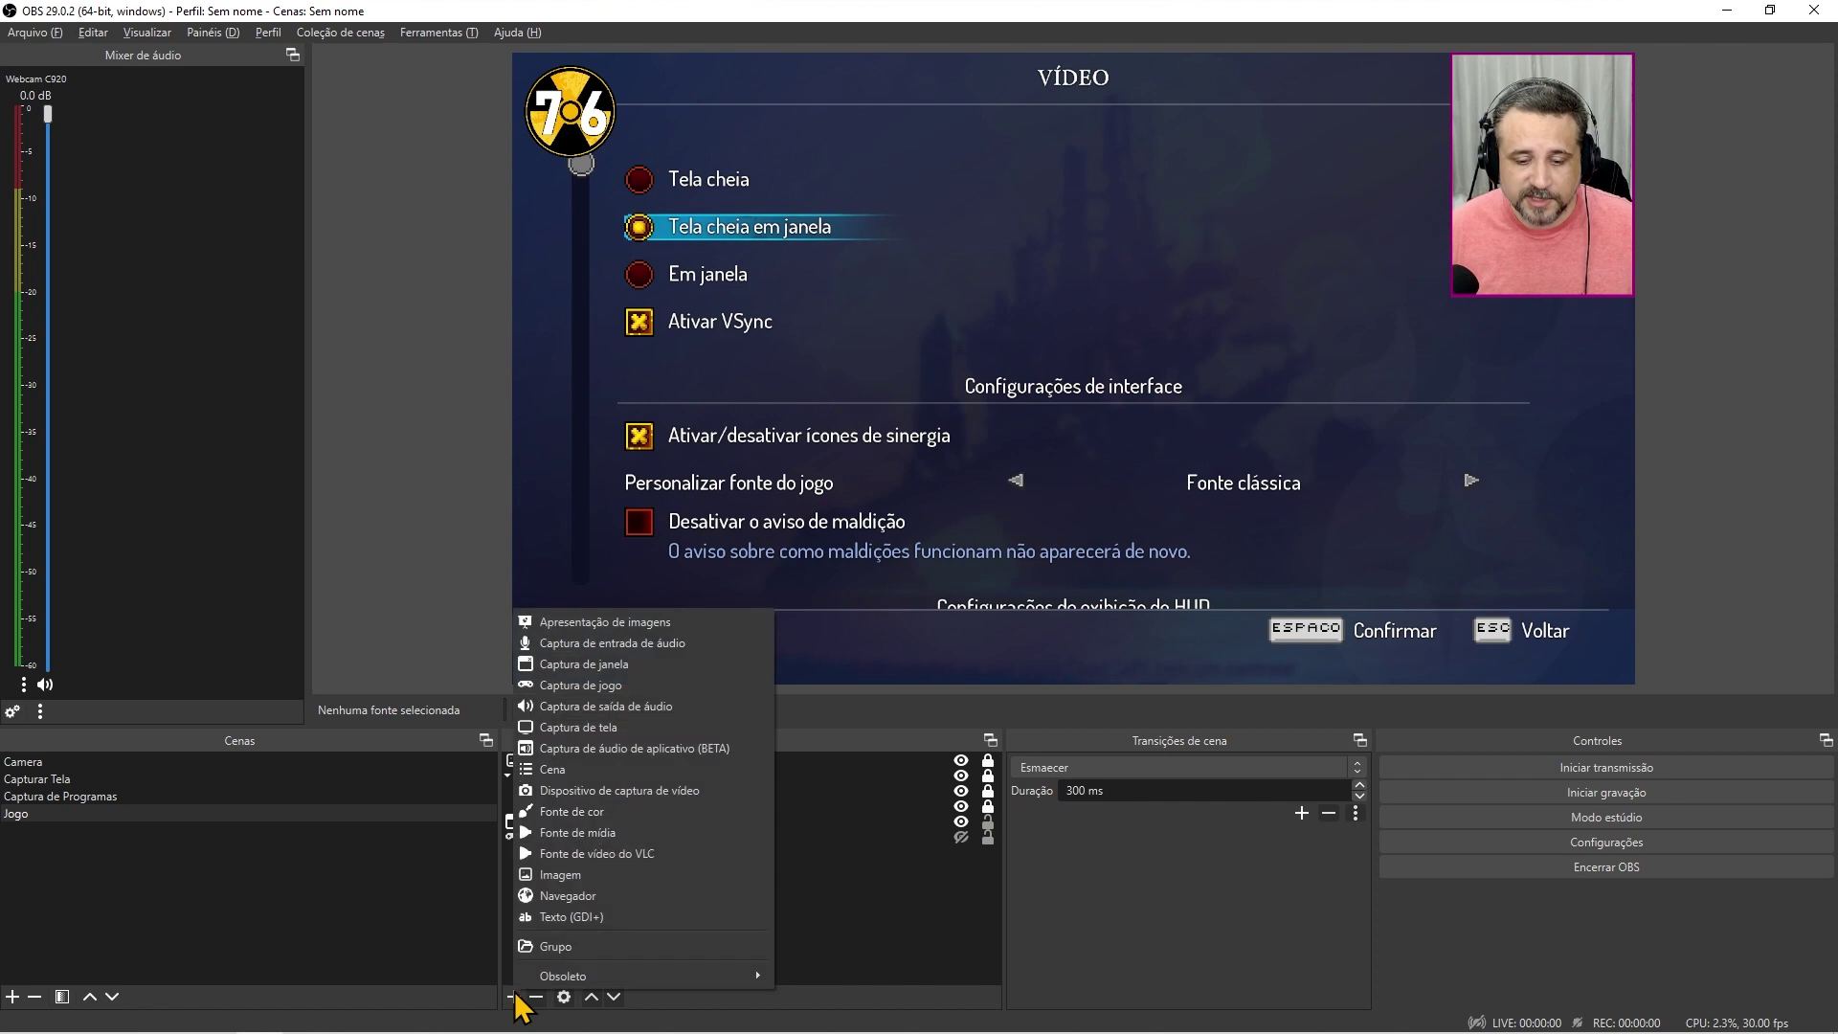
left_click(588, 709)
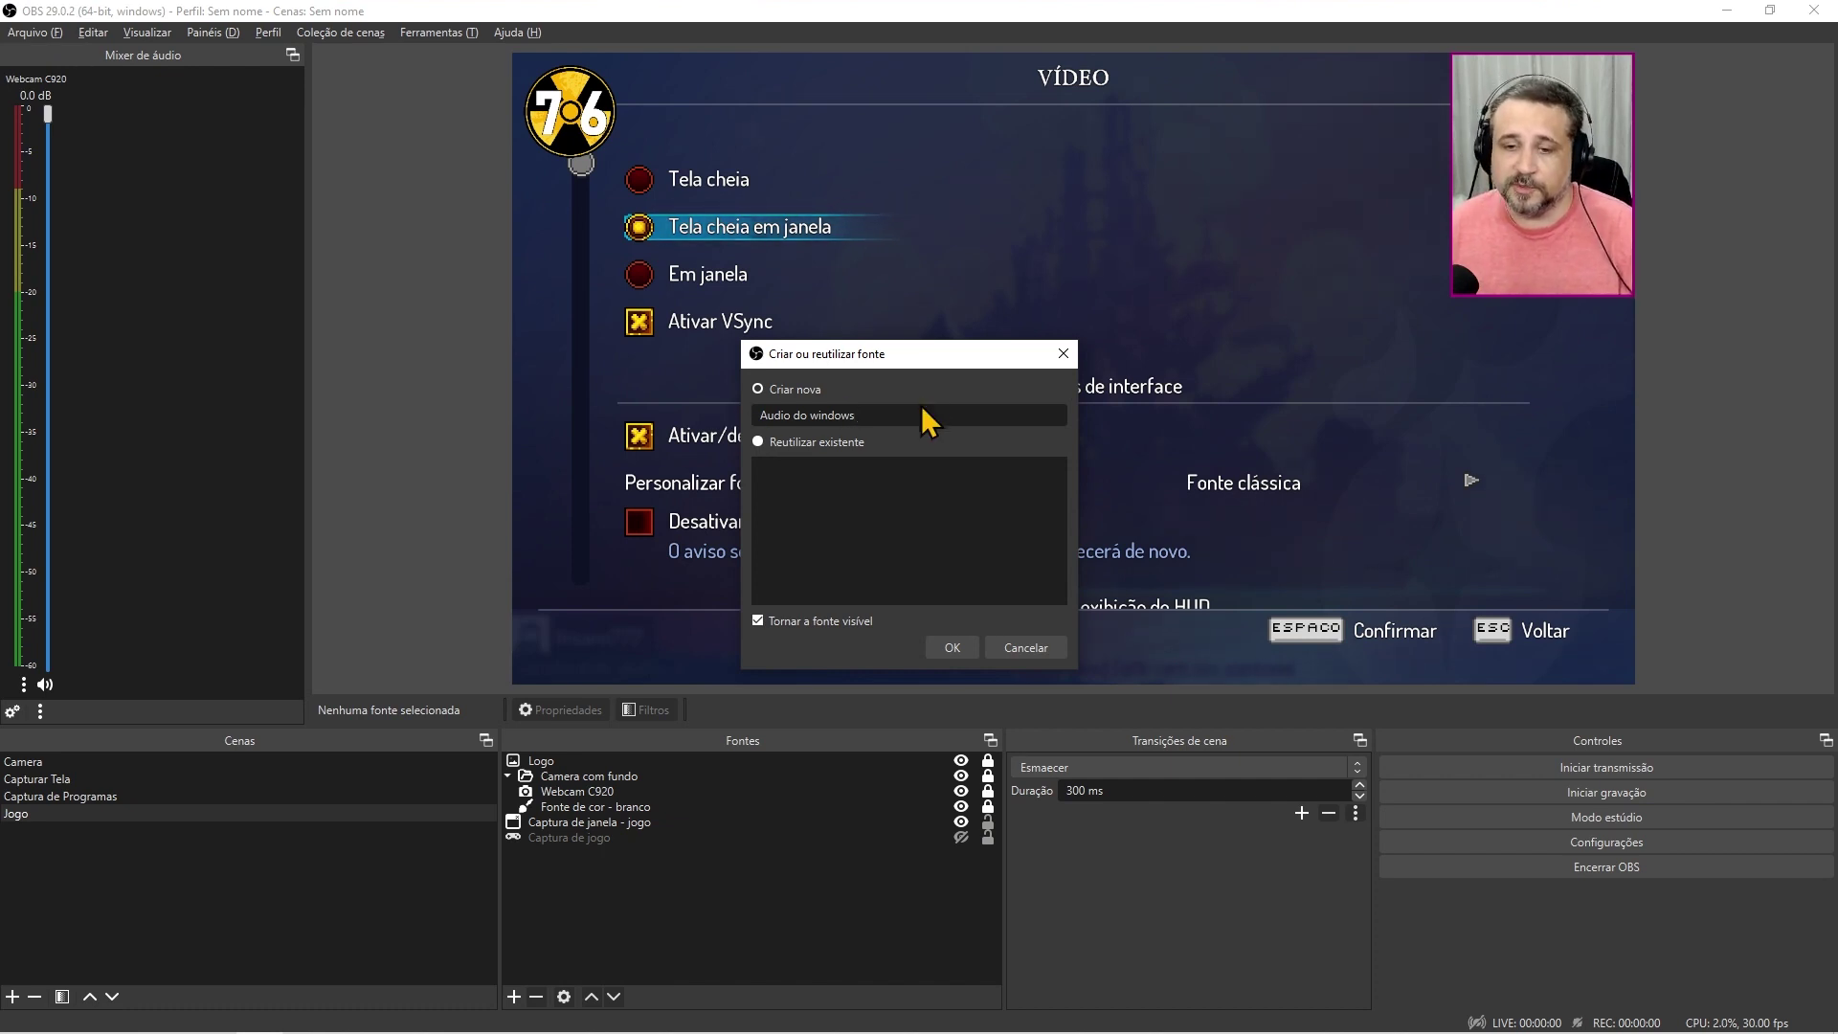
left_click(965, 656)
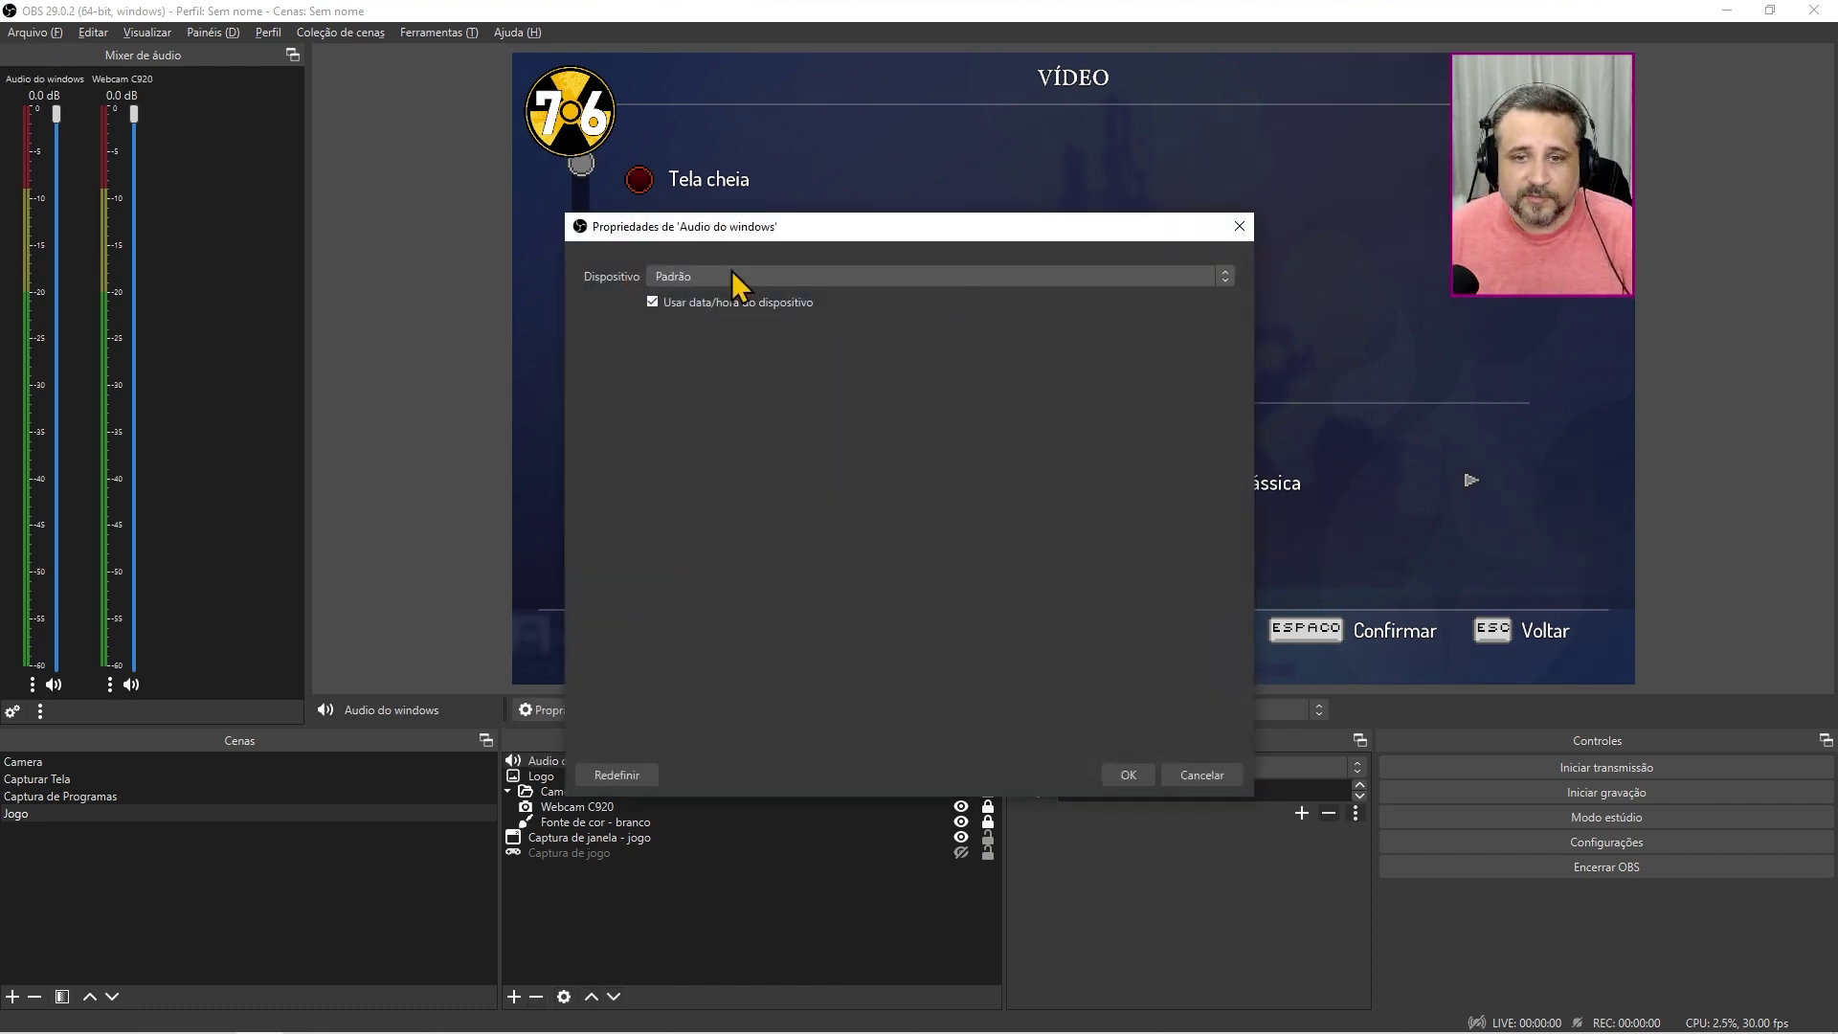
left_click(731, 278)
left_click(710, 346)
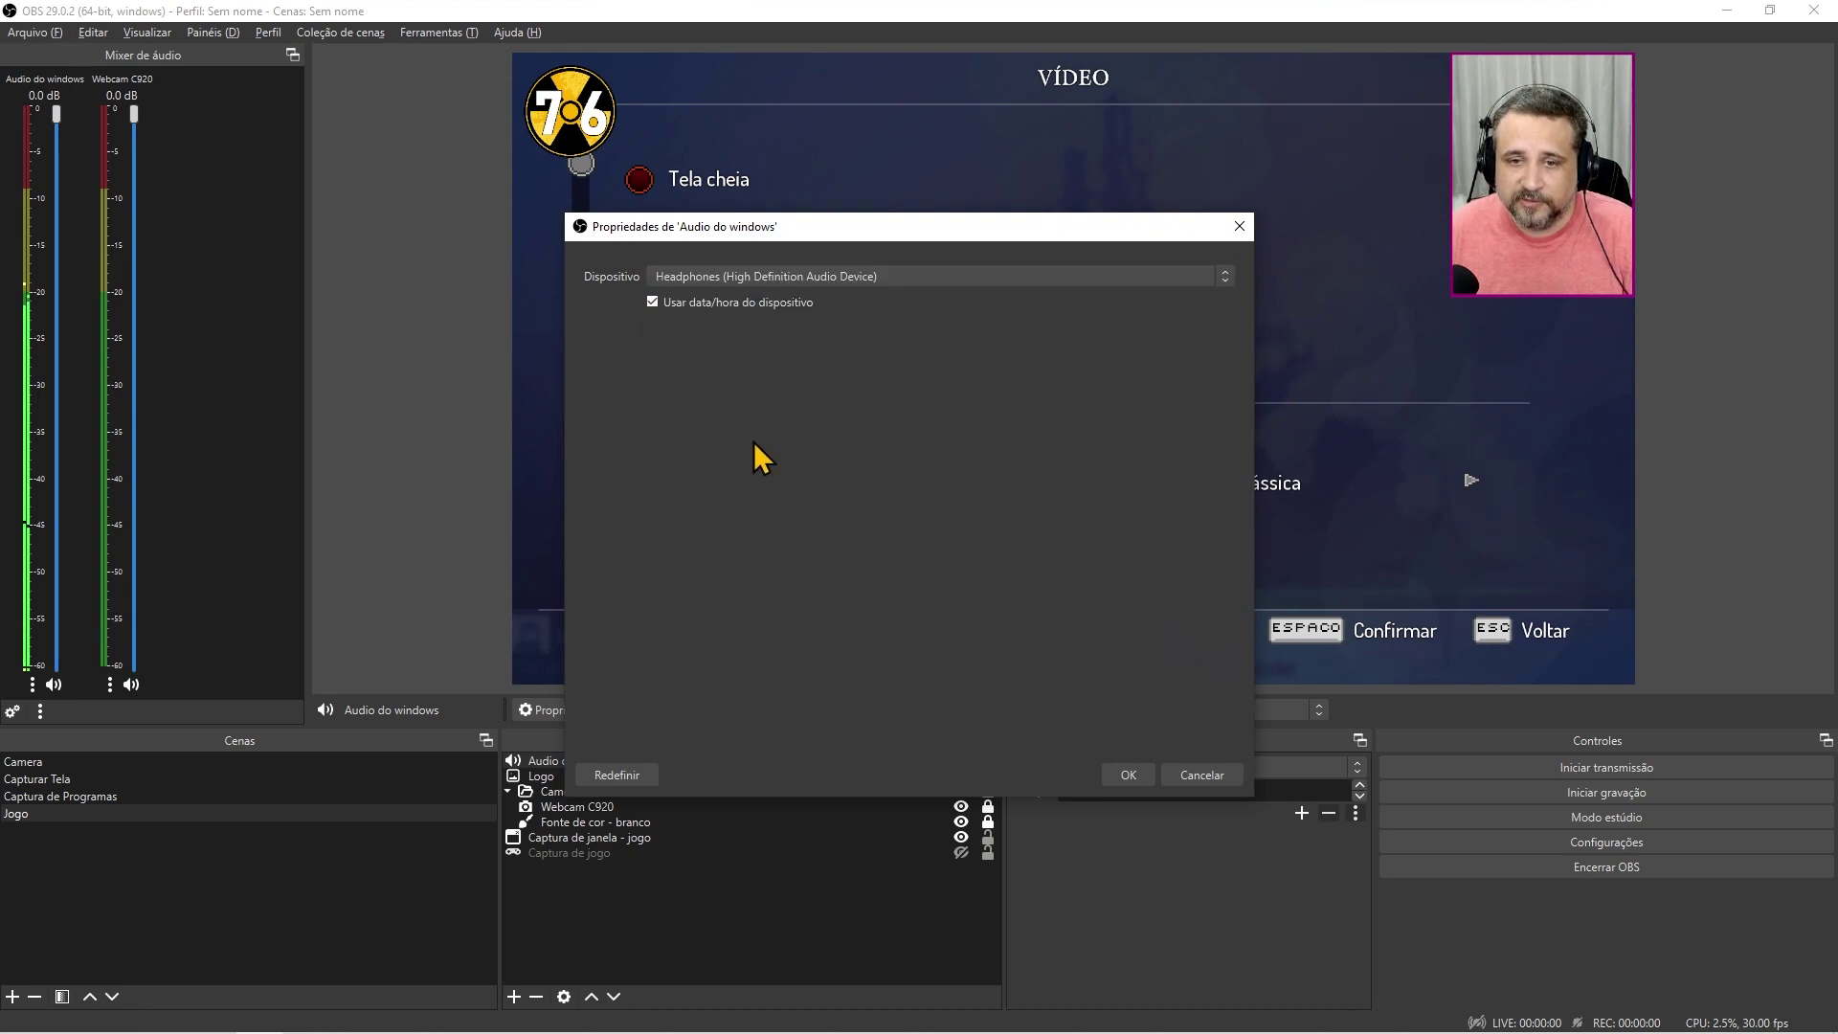
left_click(1135, 775)
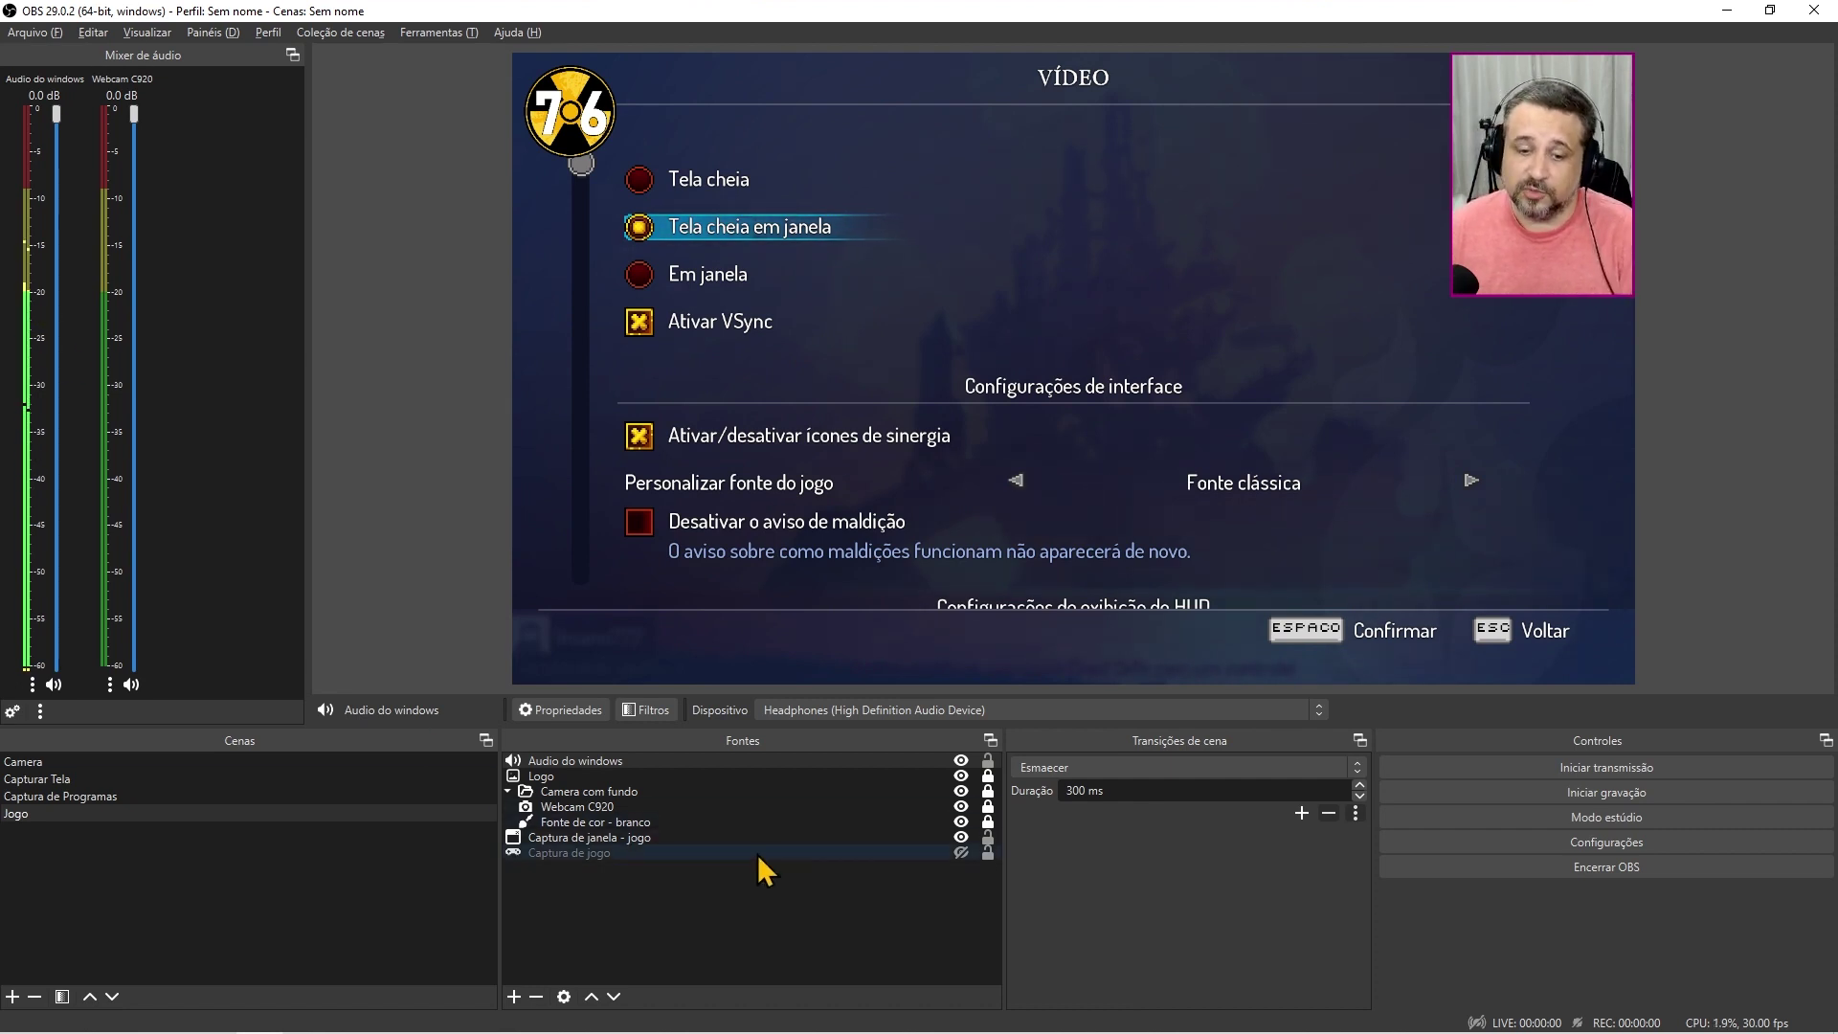
Step: Delete the "Audio do windows" source from the Jogo scene
key("Delete")
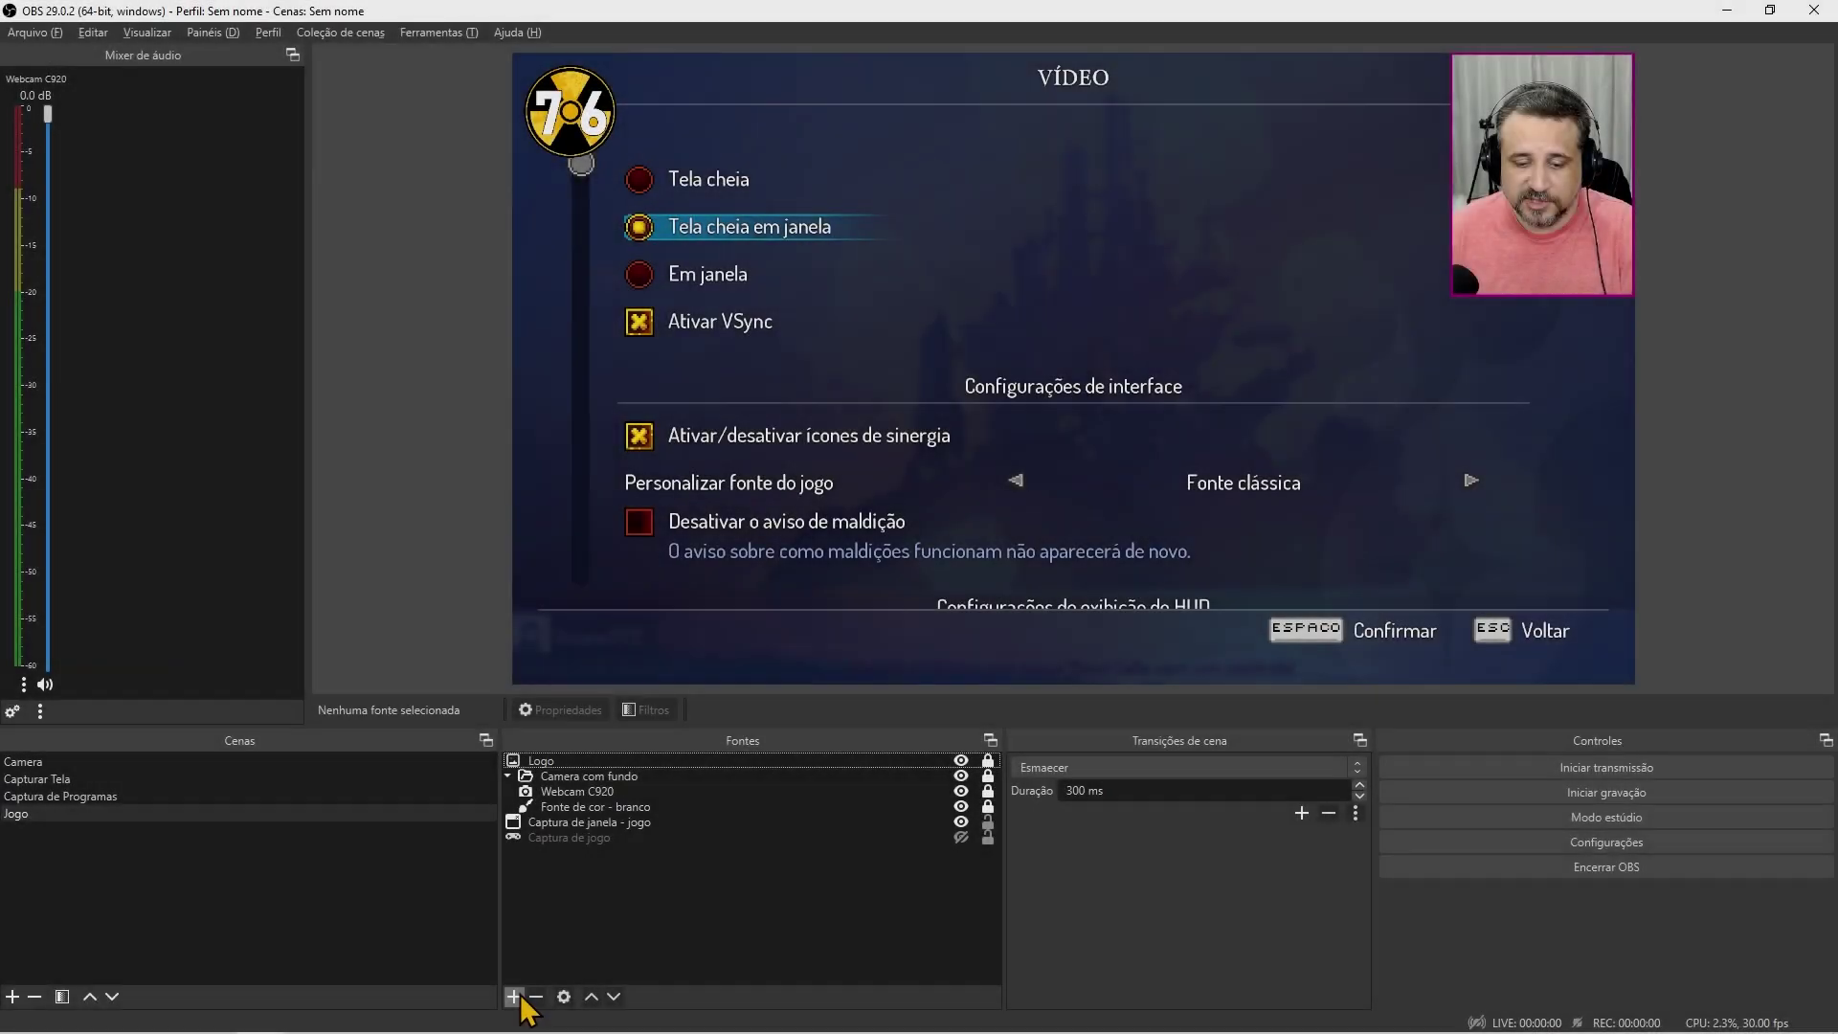
left_click(514, 996)
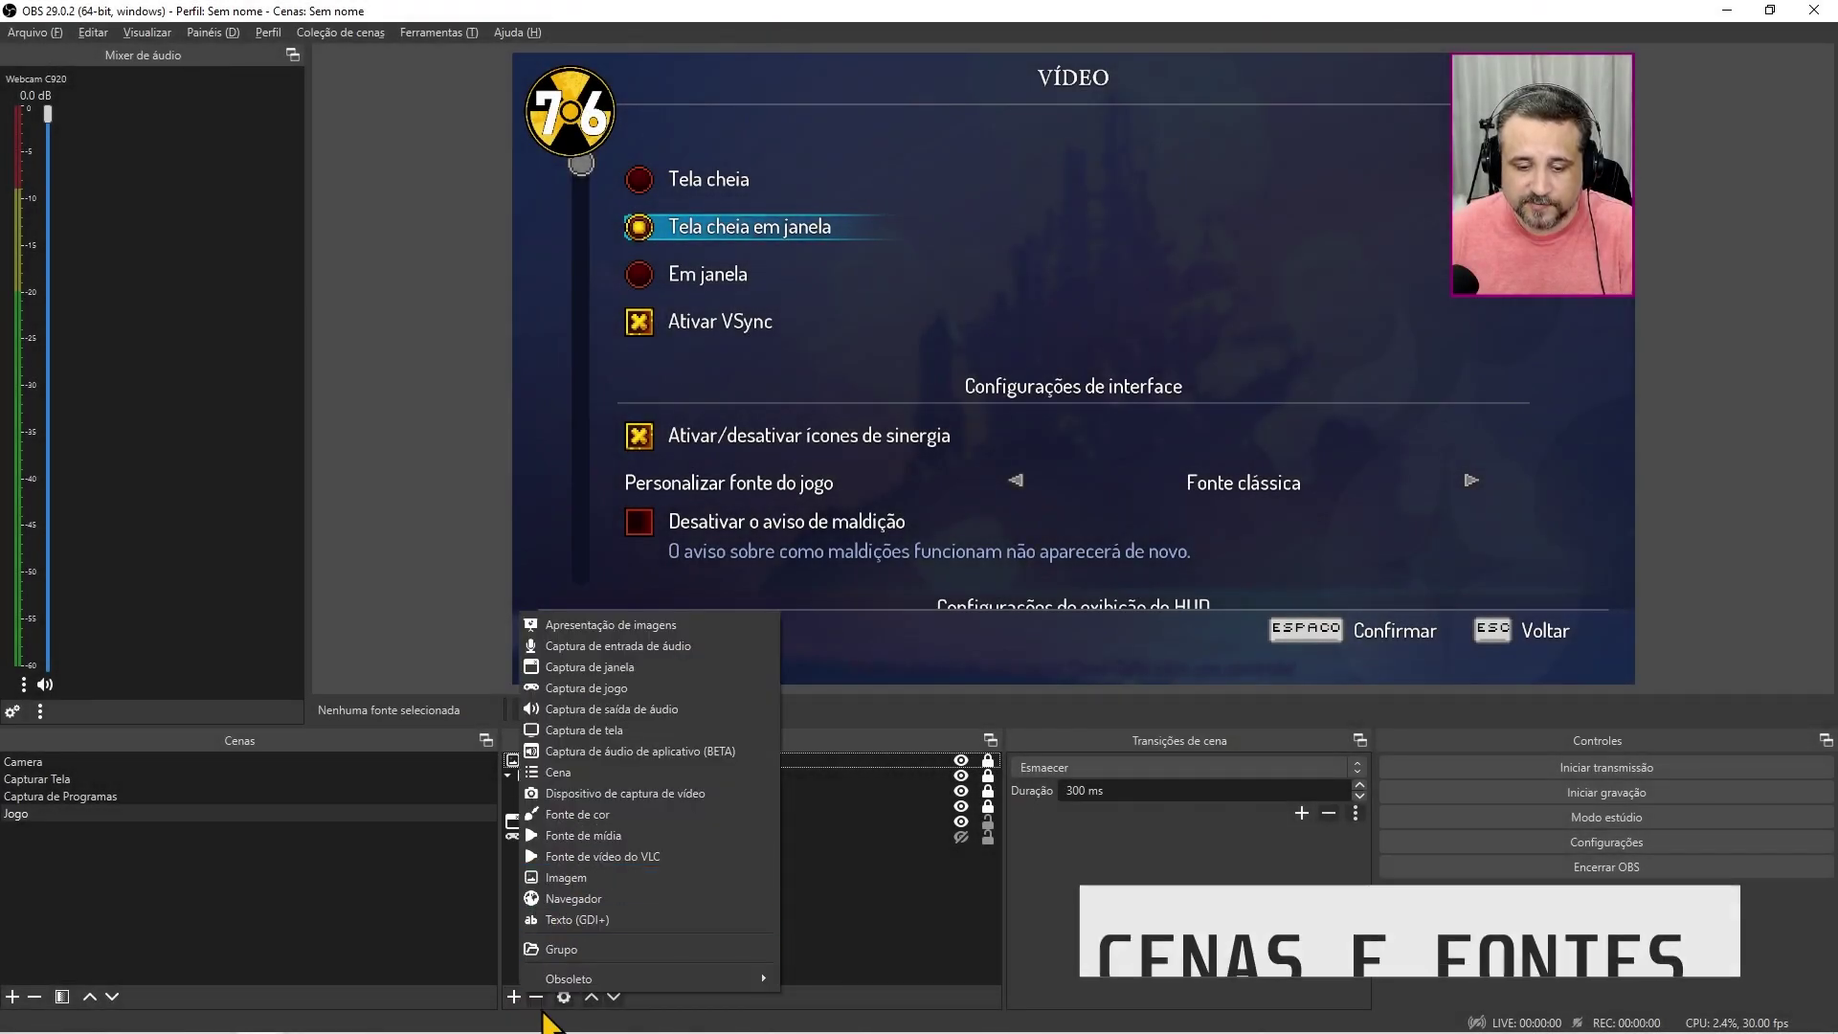
left_click(817, 931)
Step: Add an application audio capture (BETA) source with its default name, capturing the window [deadcells.exe]: Dead Cells
left_click(516, 996)
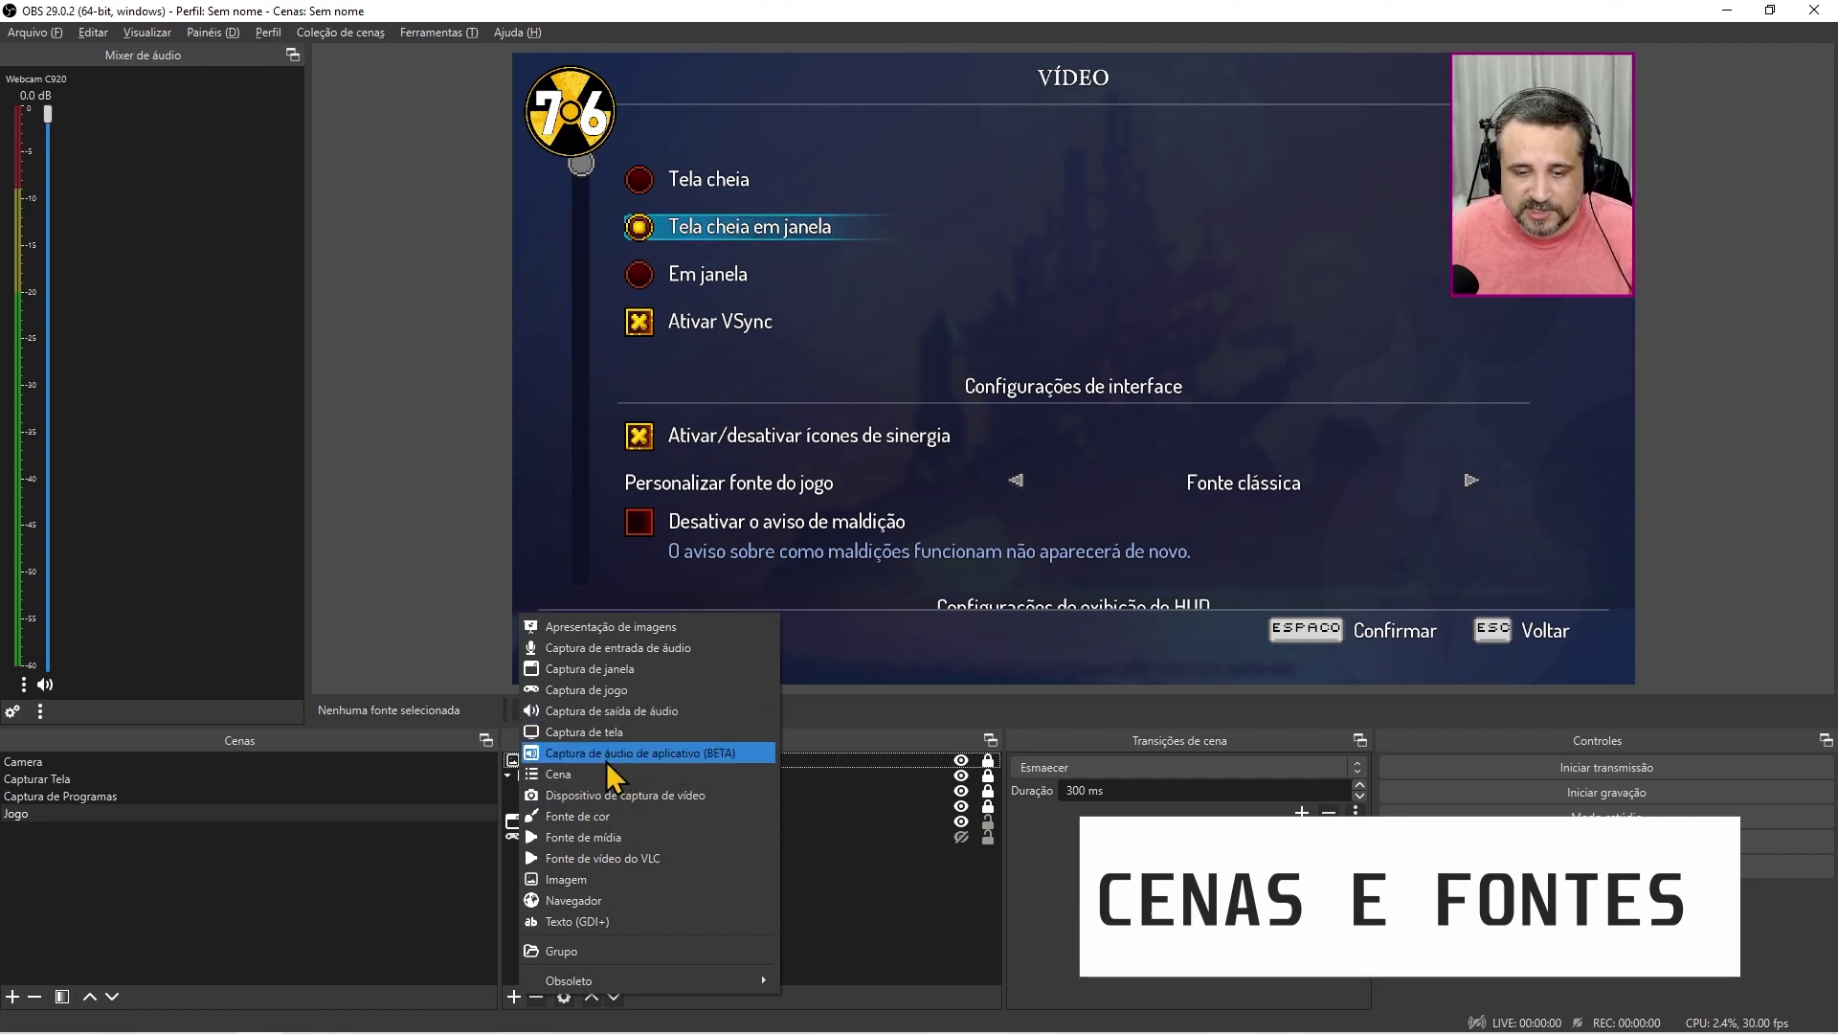
left_click(681, 753)
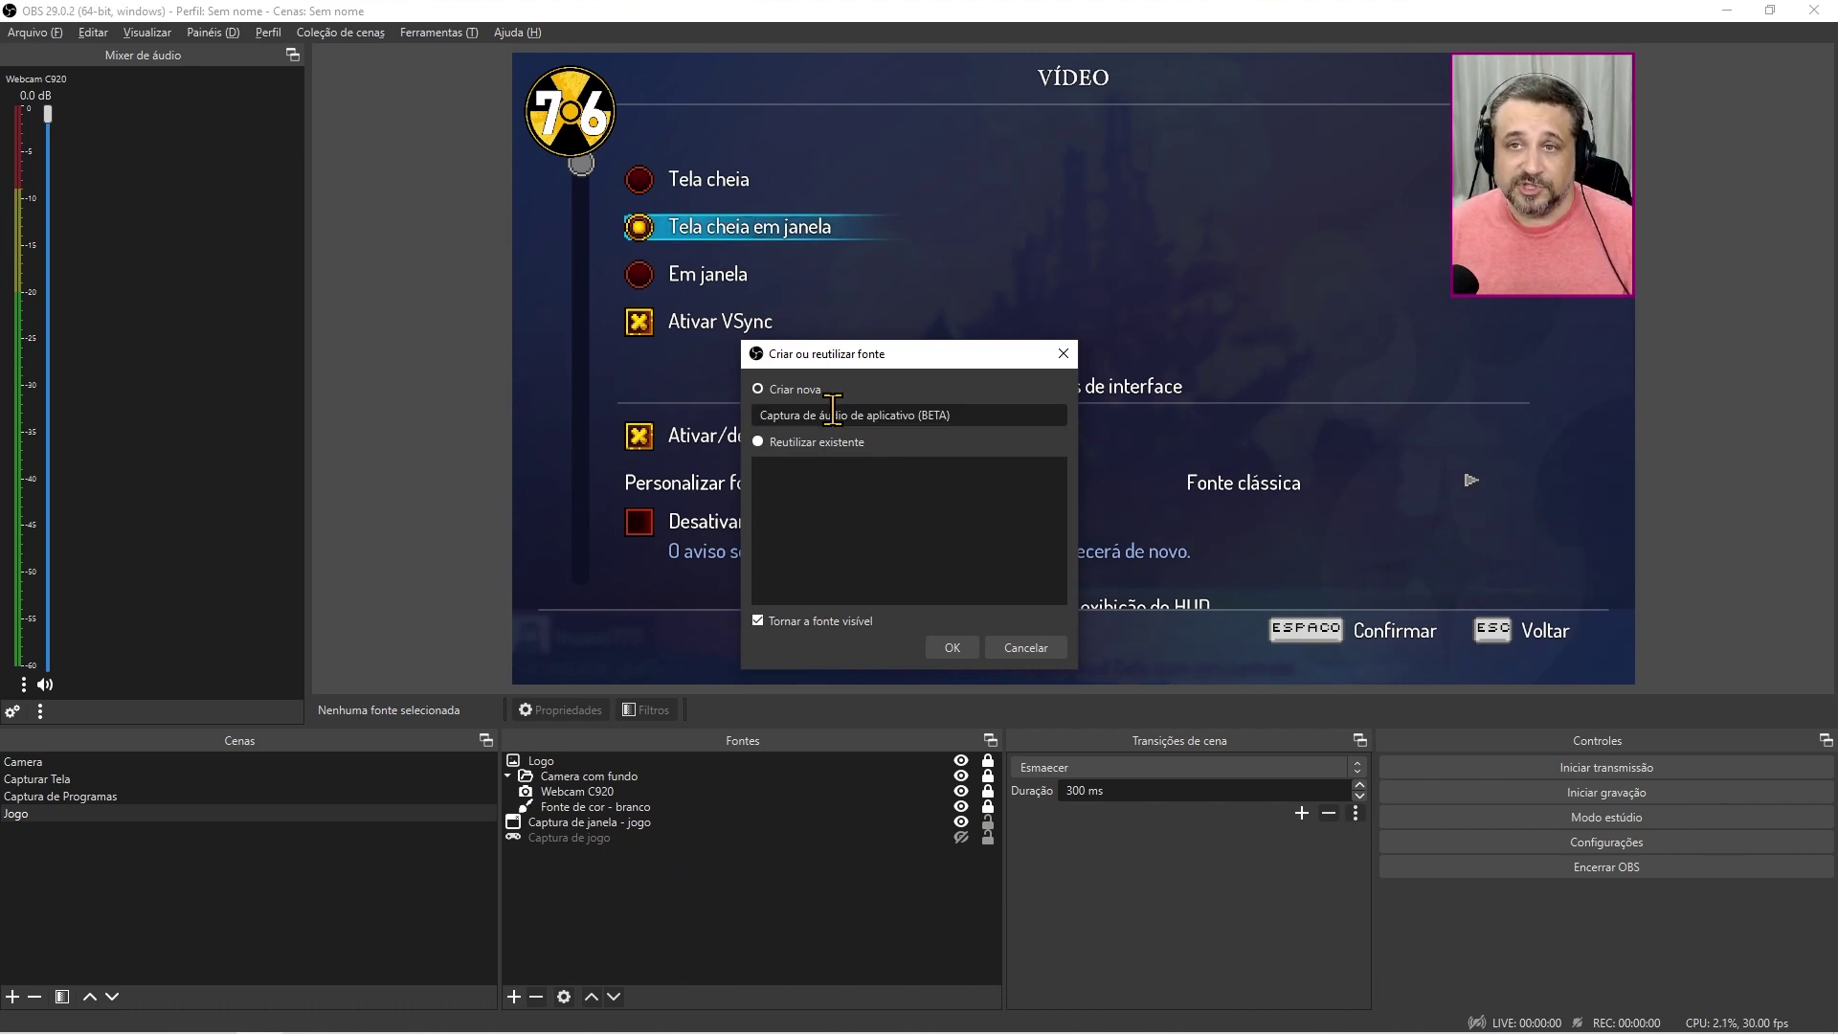
left_click(953, 648)
left_click(891, 279)
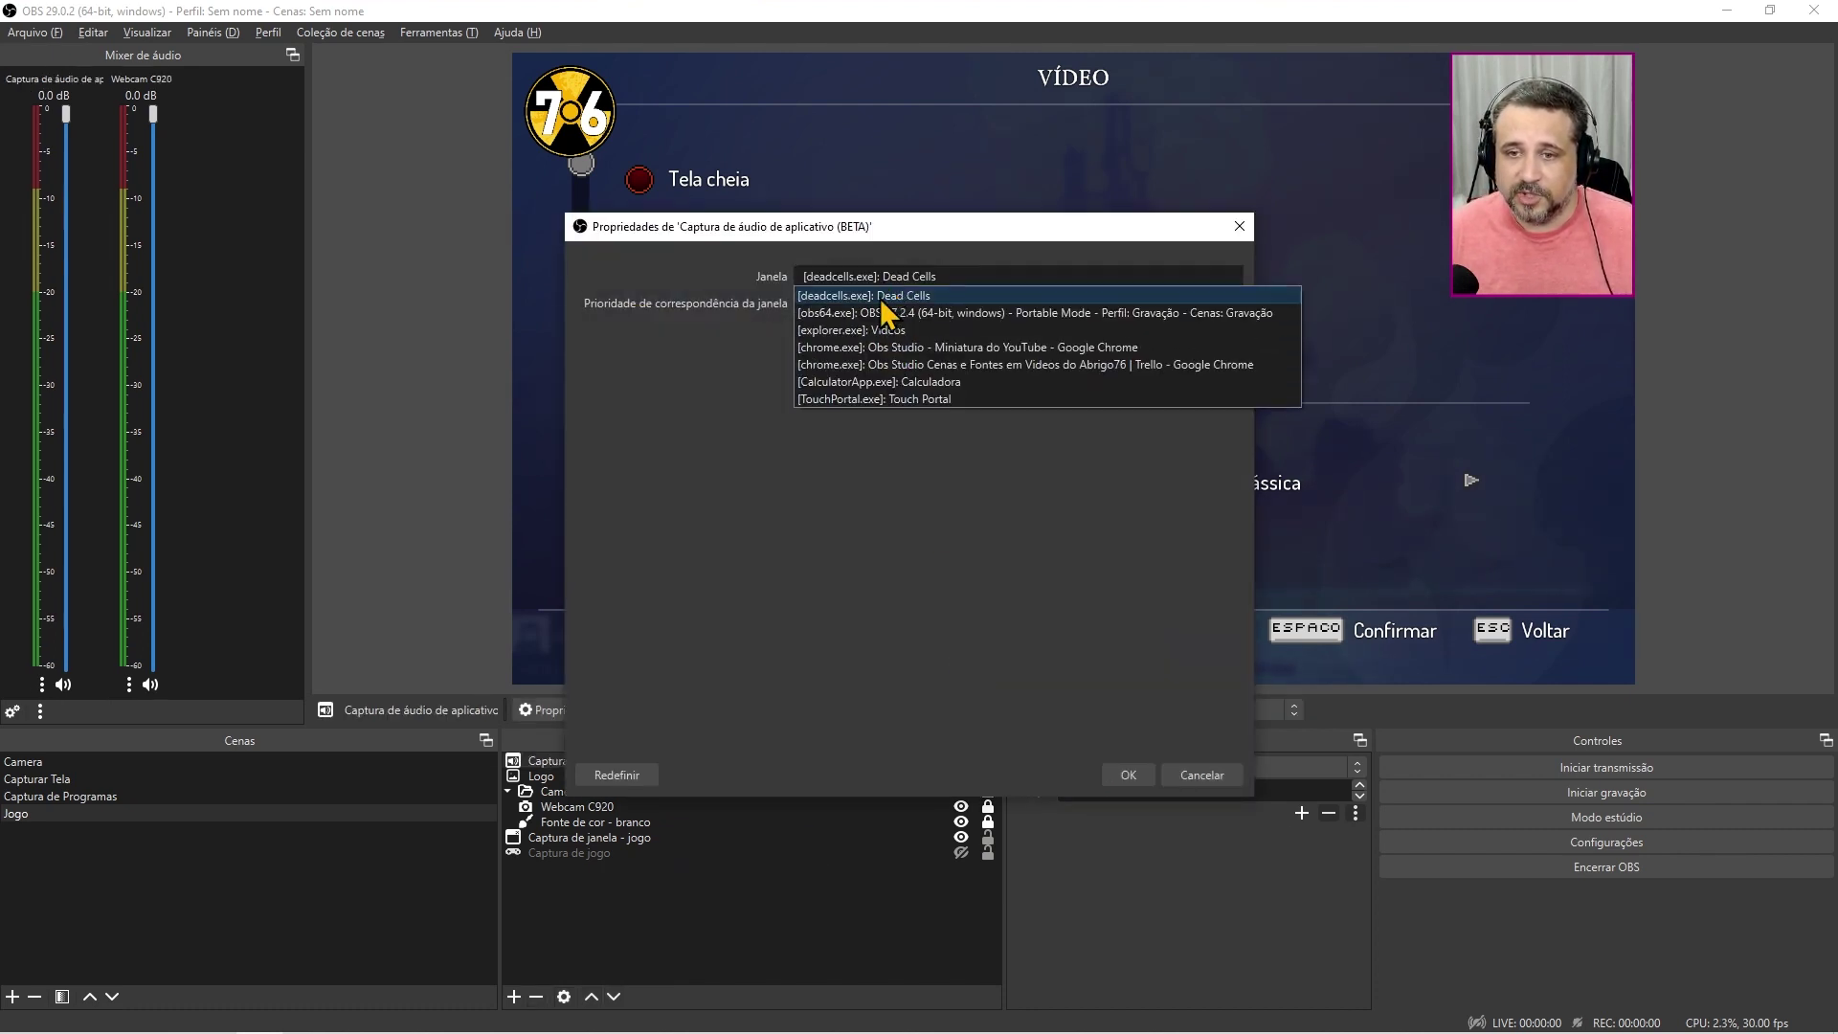
left_click(896, 293)
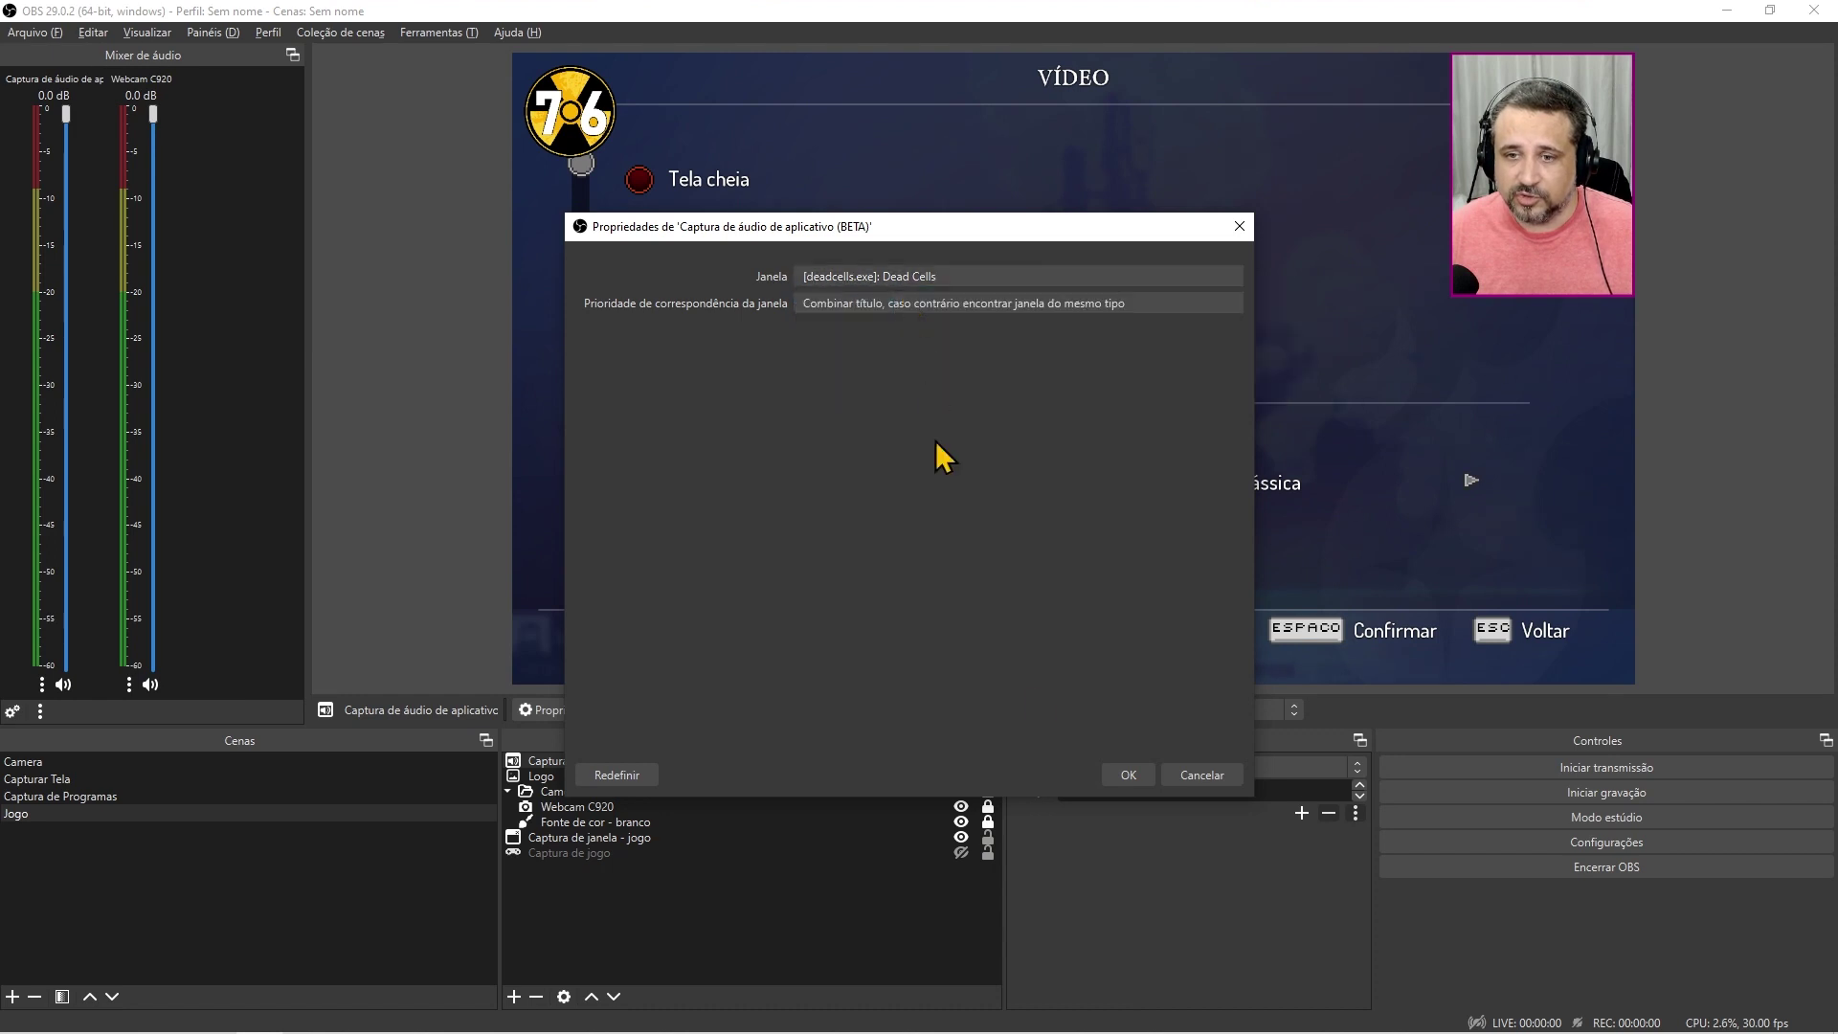
left_click(1129, 775)
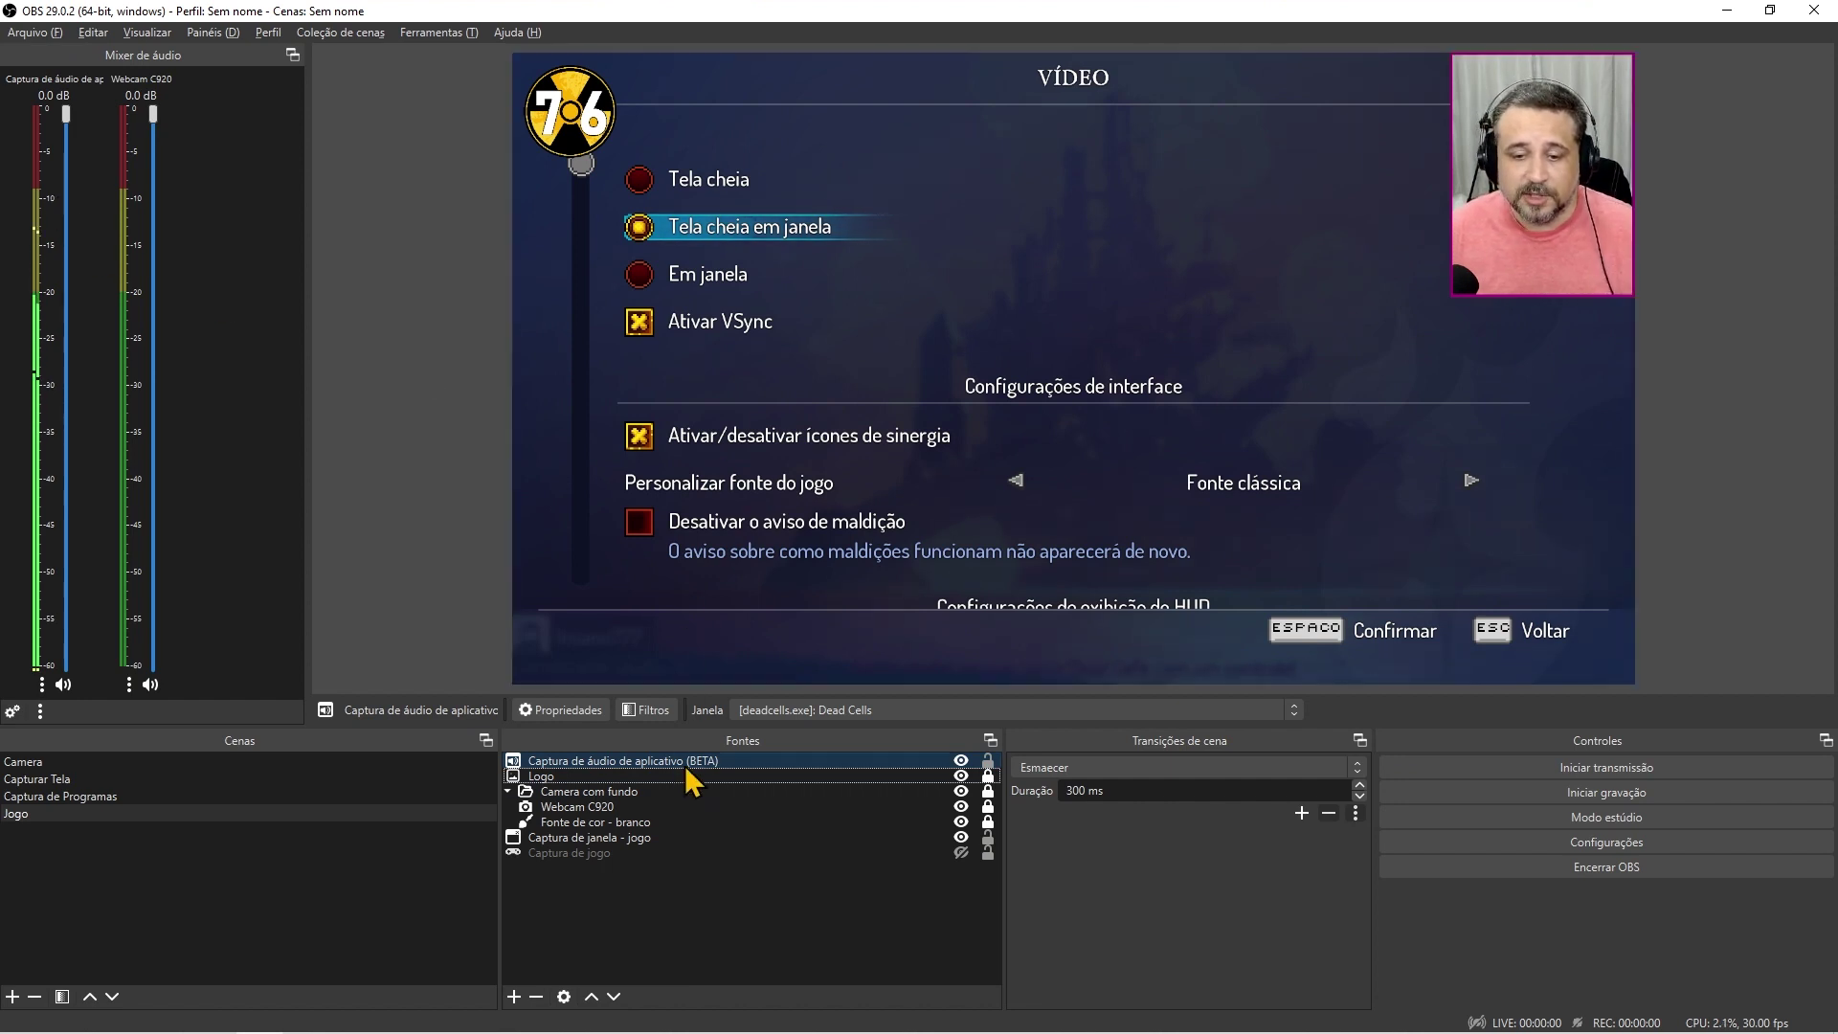
Step: Review the application audio capture's window choices, keep [deadcells.exe]: Dead Cells, and hide that source in the scene
double_click(685, 761)
left_click(844, 276)
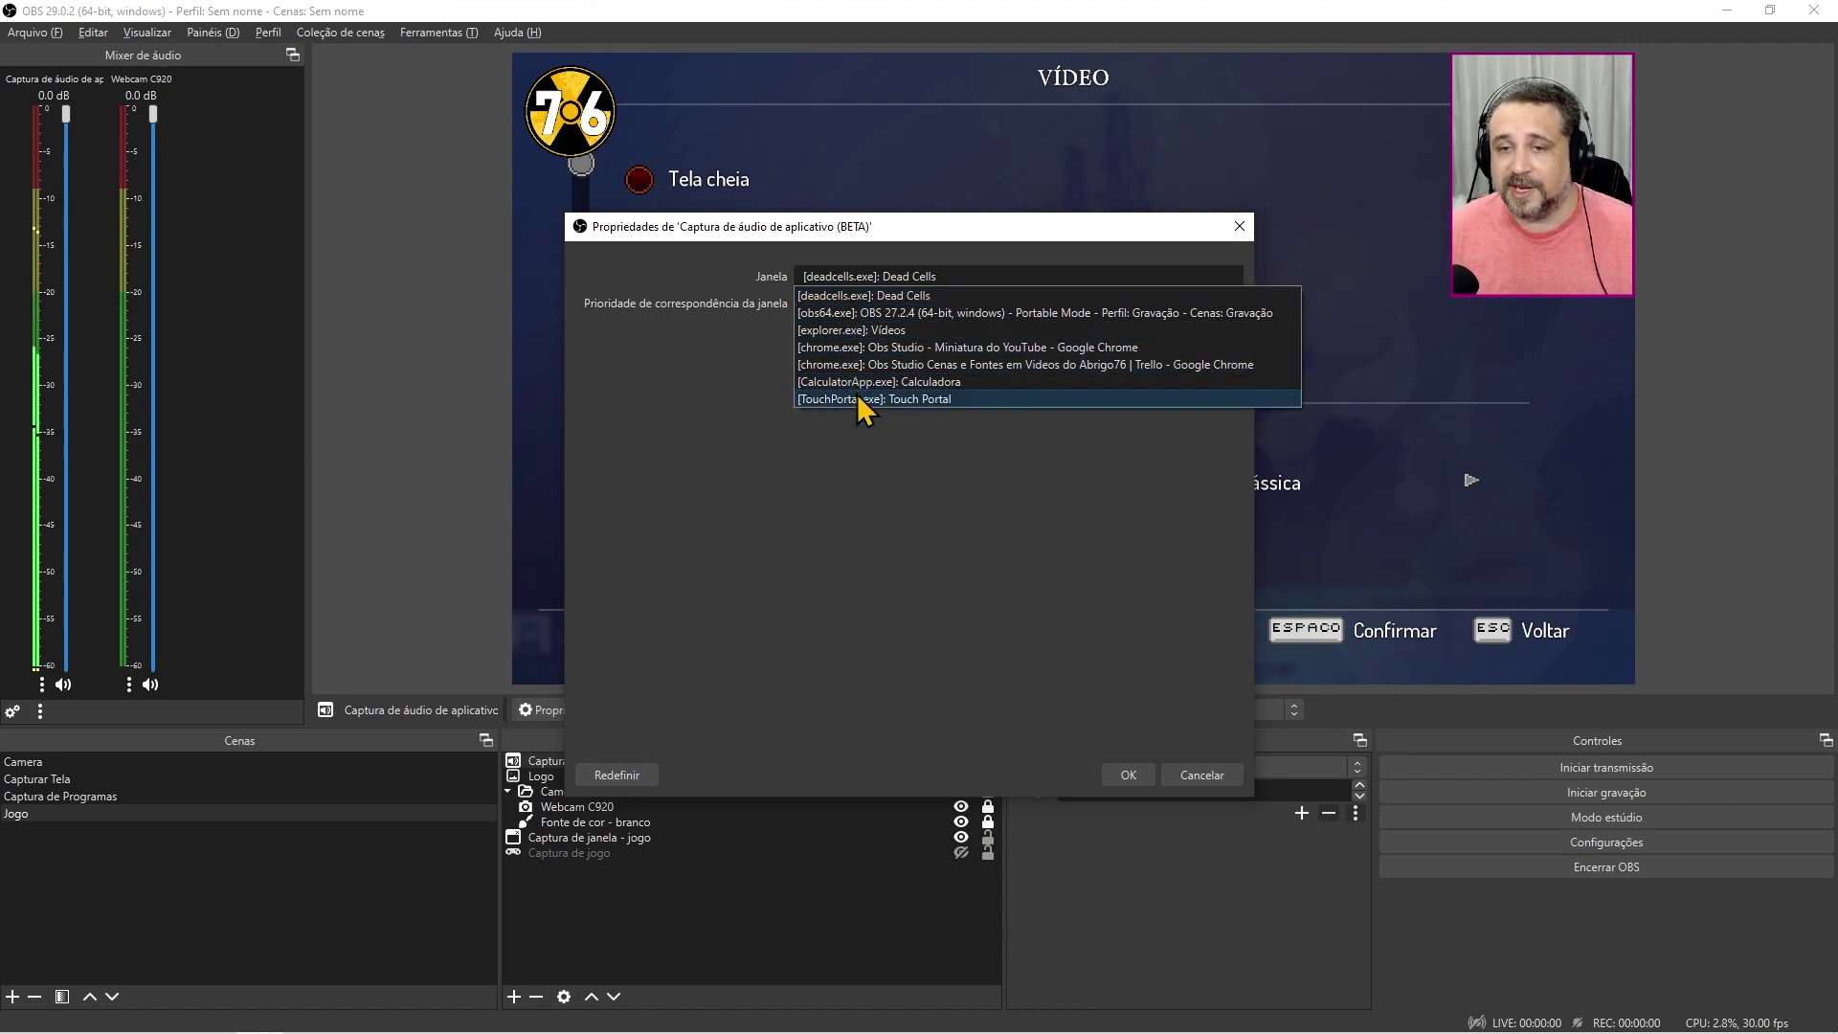
left_click(870, 296)
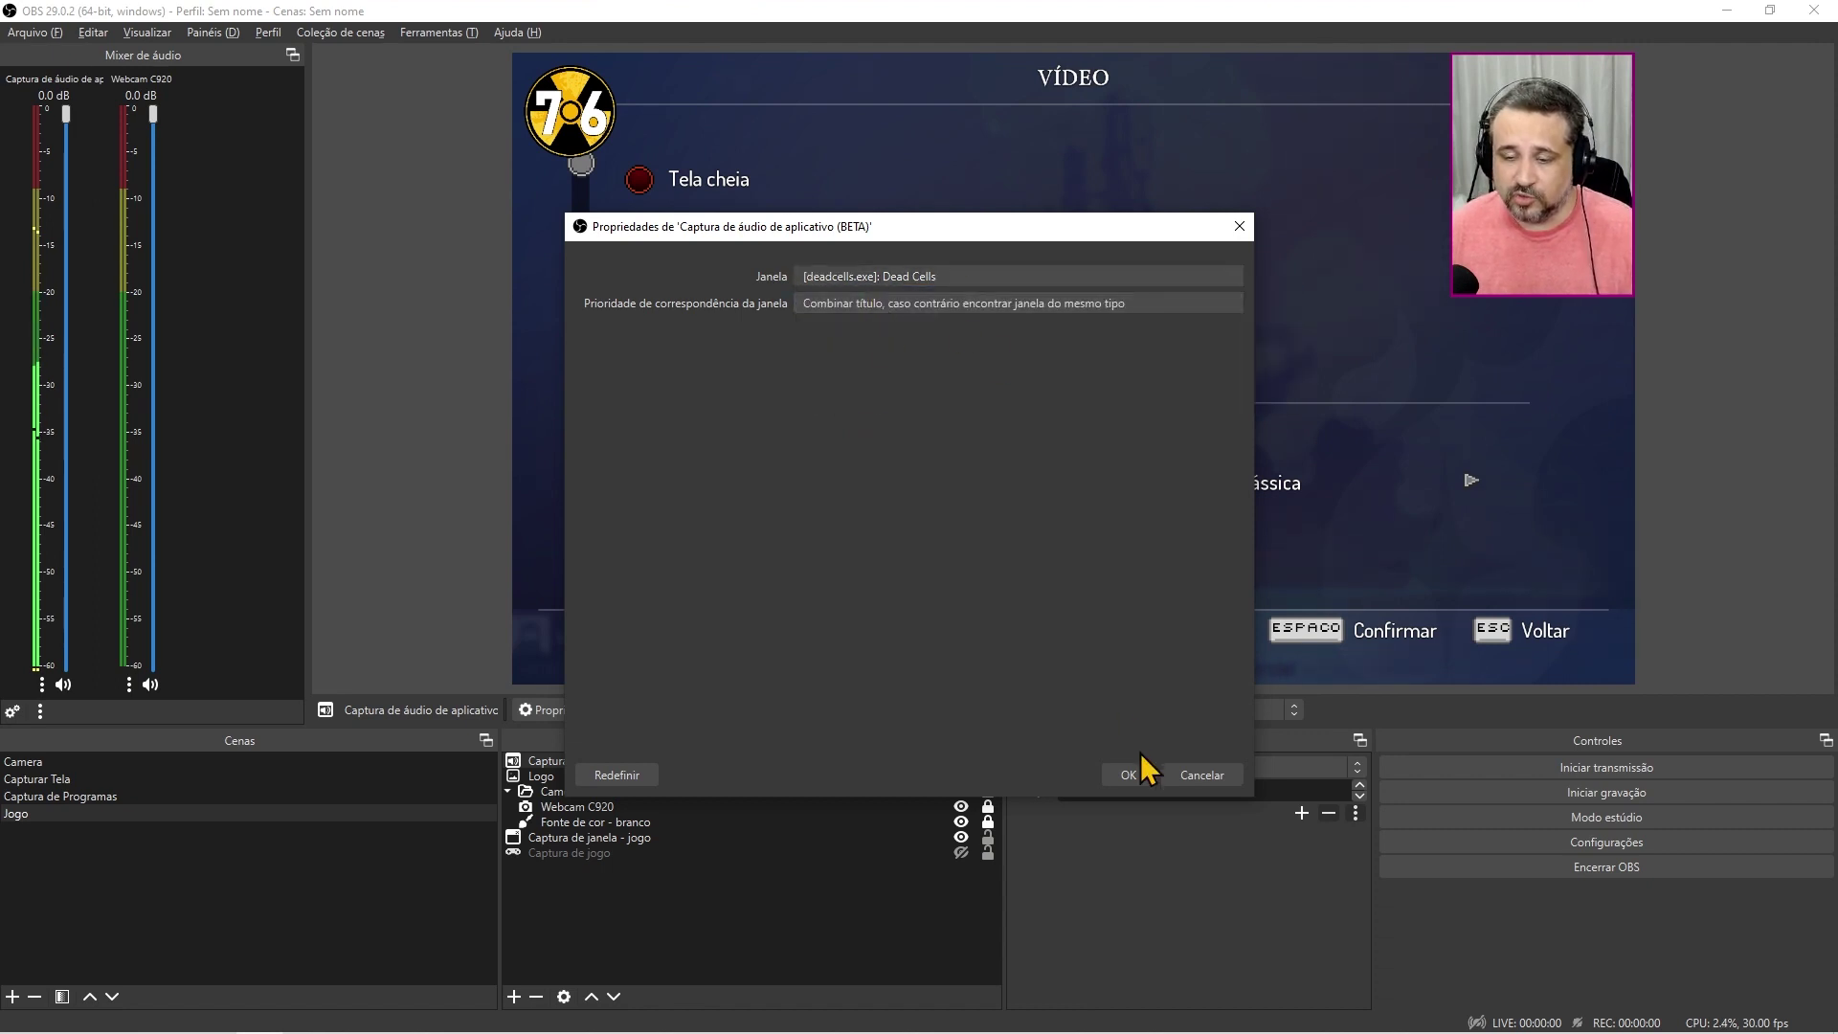
left_click(1127, 774)
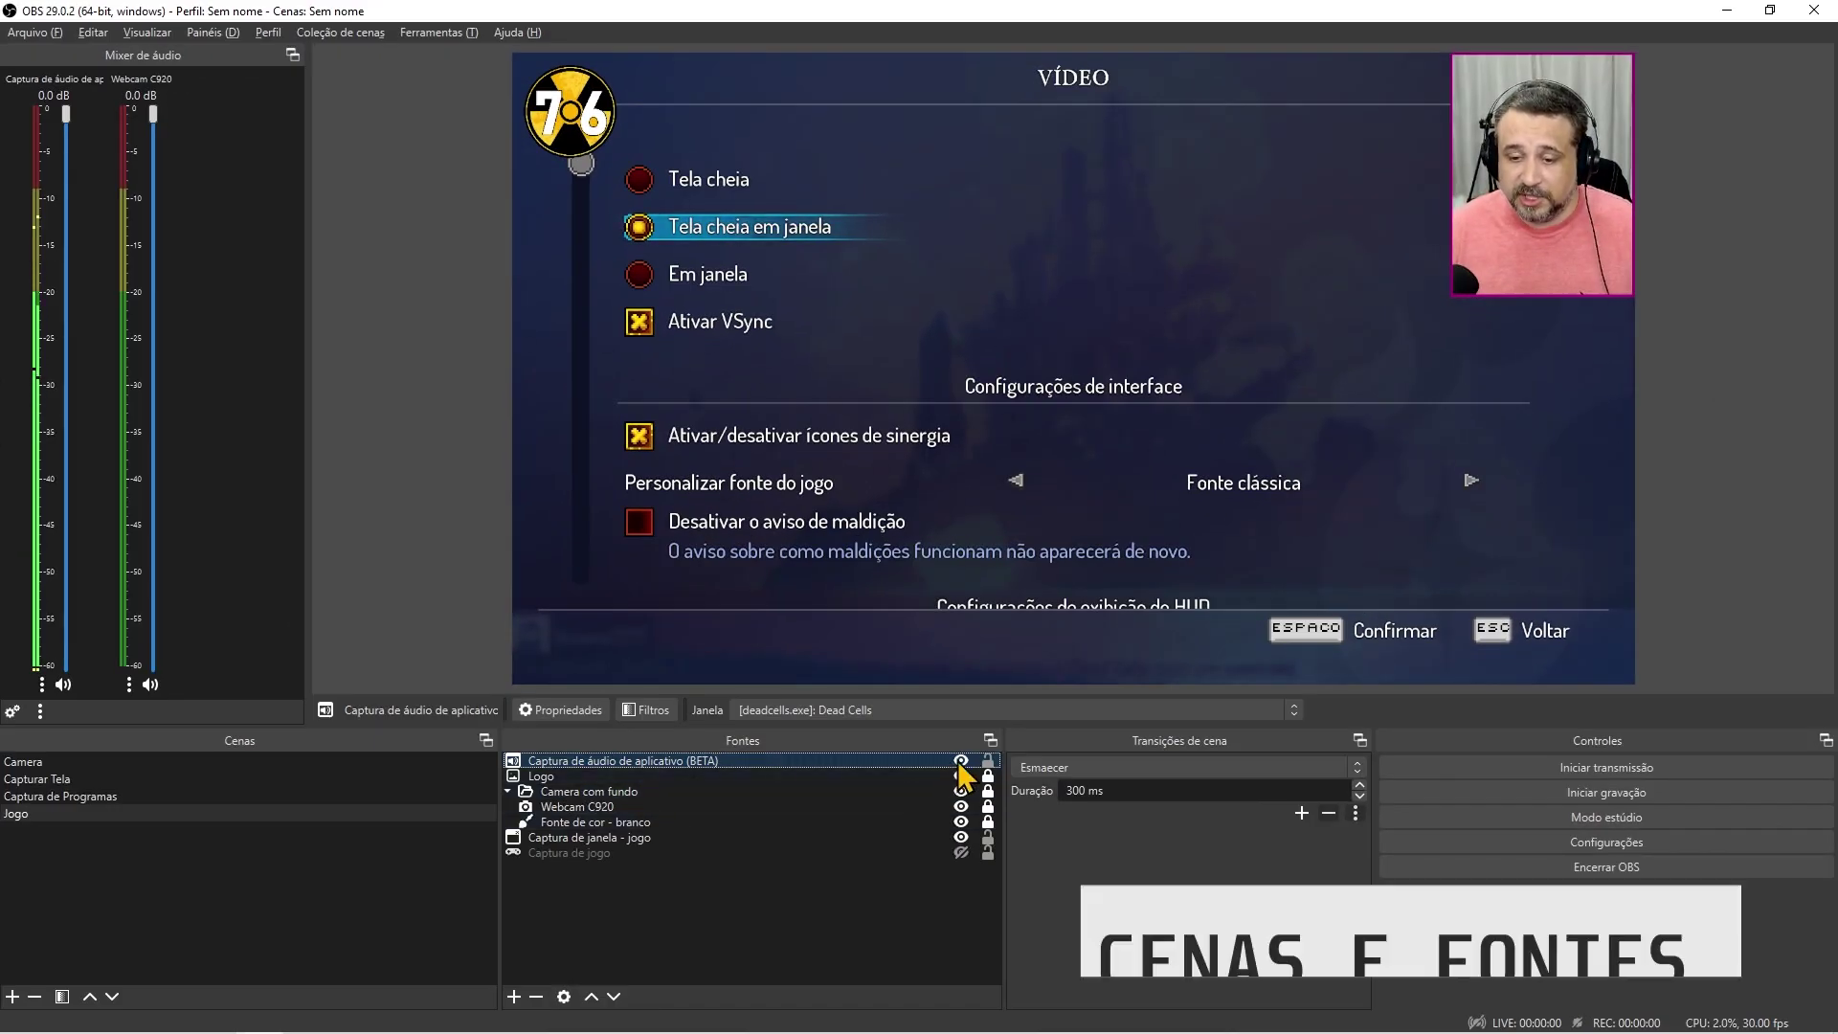
left_click(960, 761)
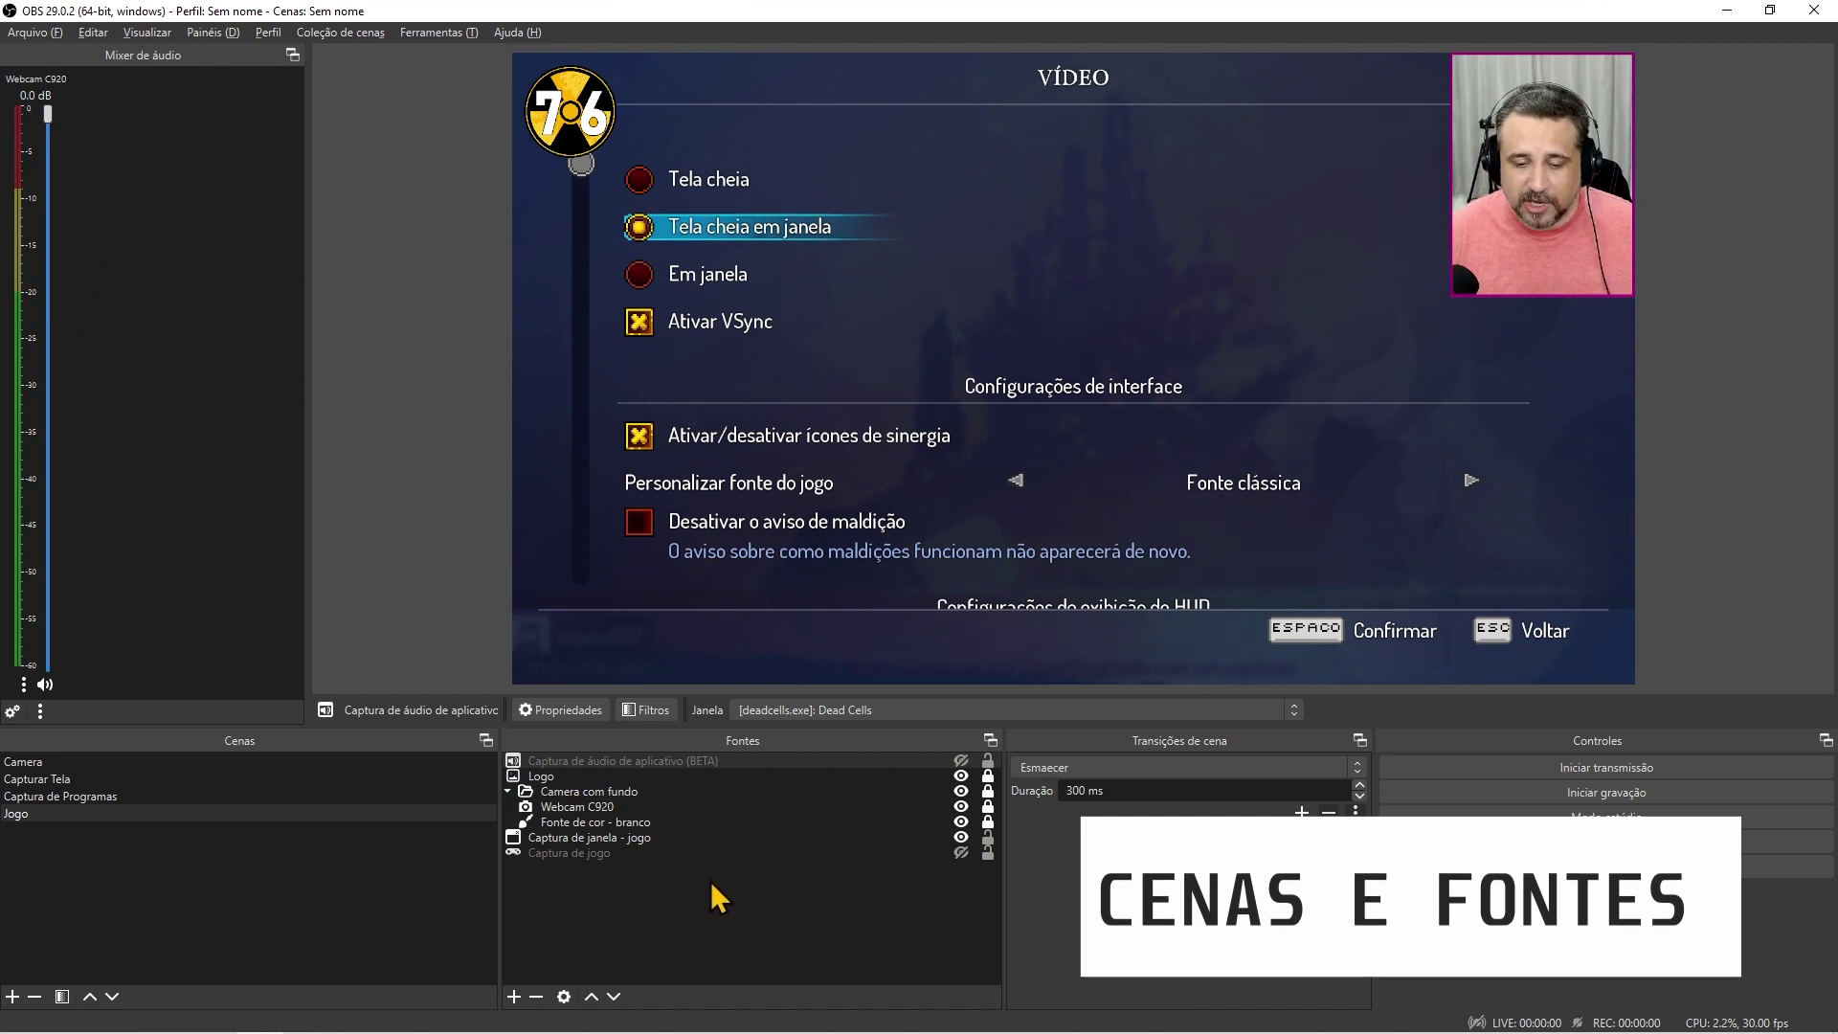
Step: Add a media source playing "Seja membro Tema Claro.mp4", with loop, hardware decoding and closing the file when inactive enabled
left_click(514, 996)
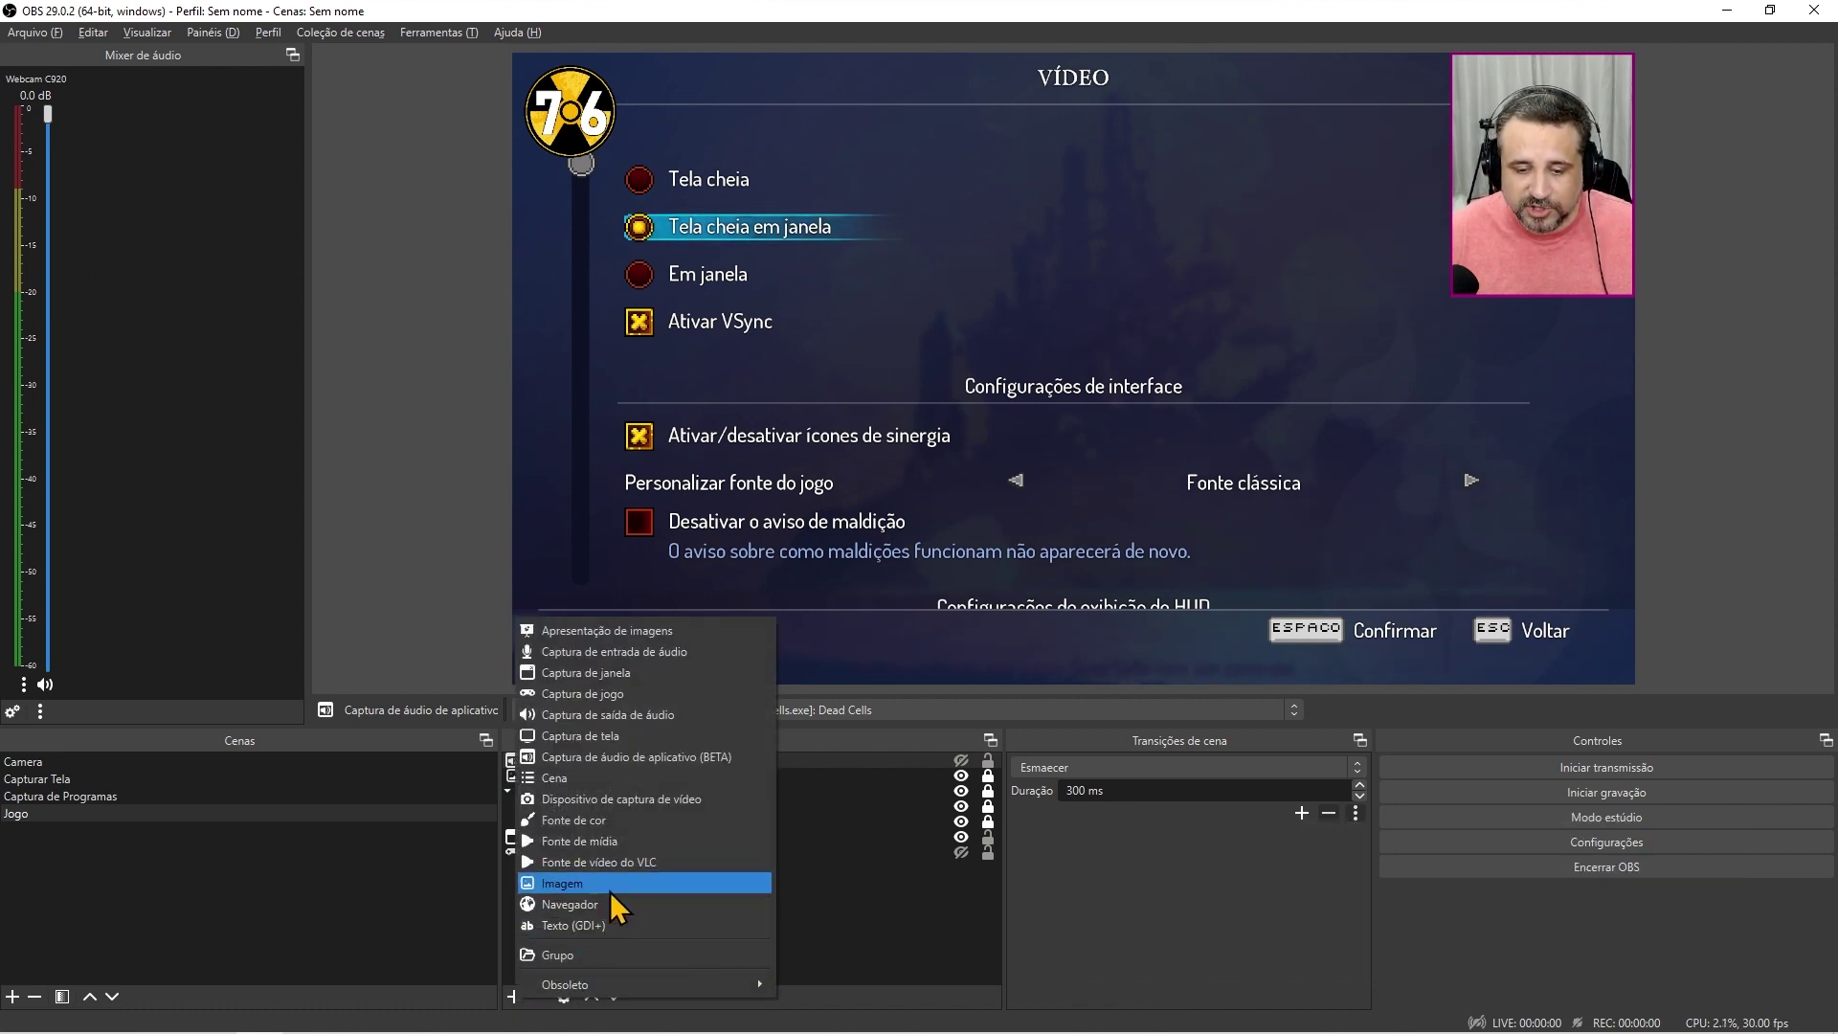
left_click(613, 842)
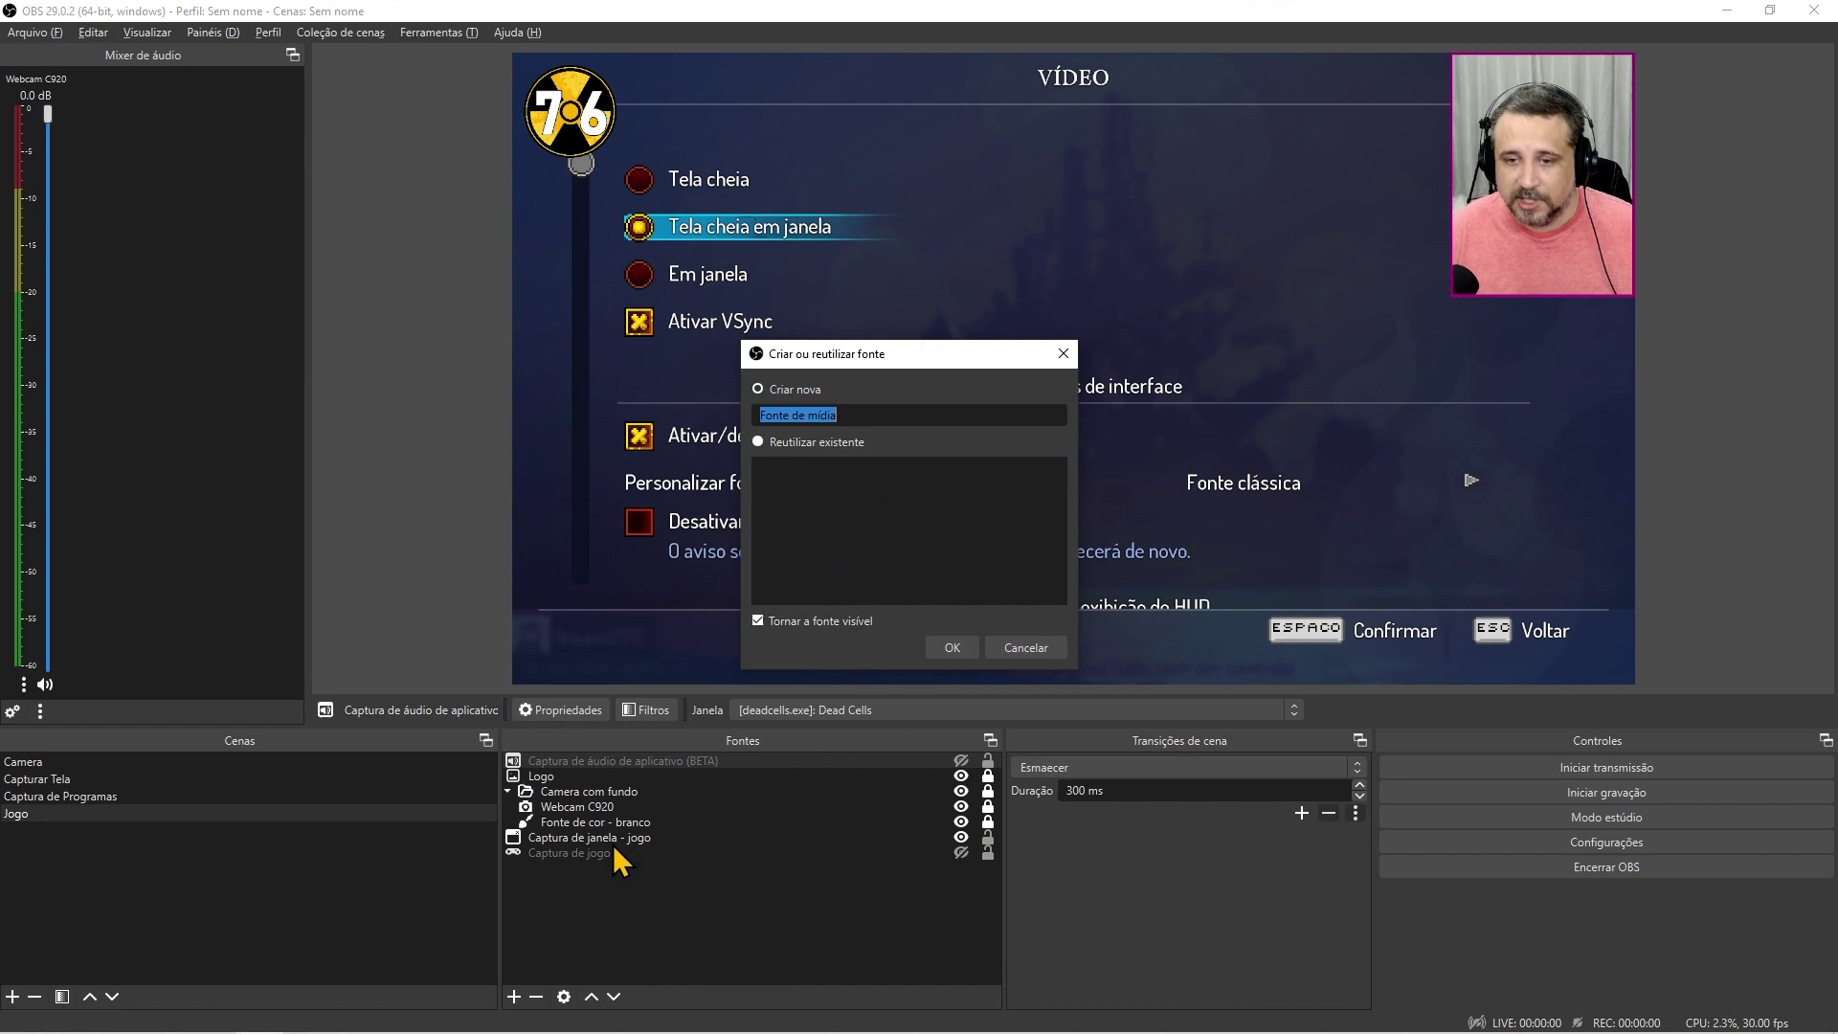
left_click(949, 647)
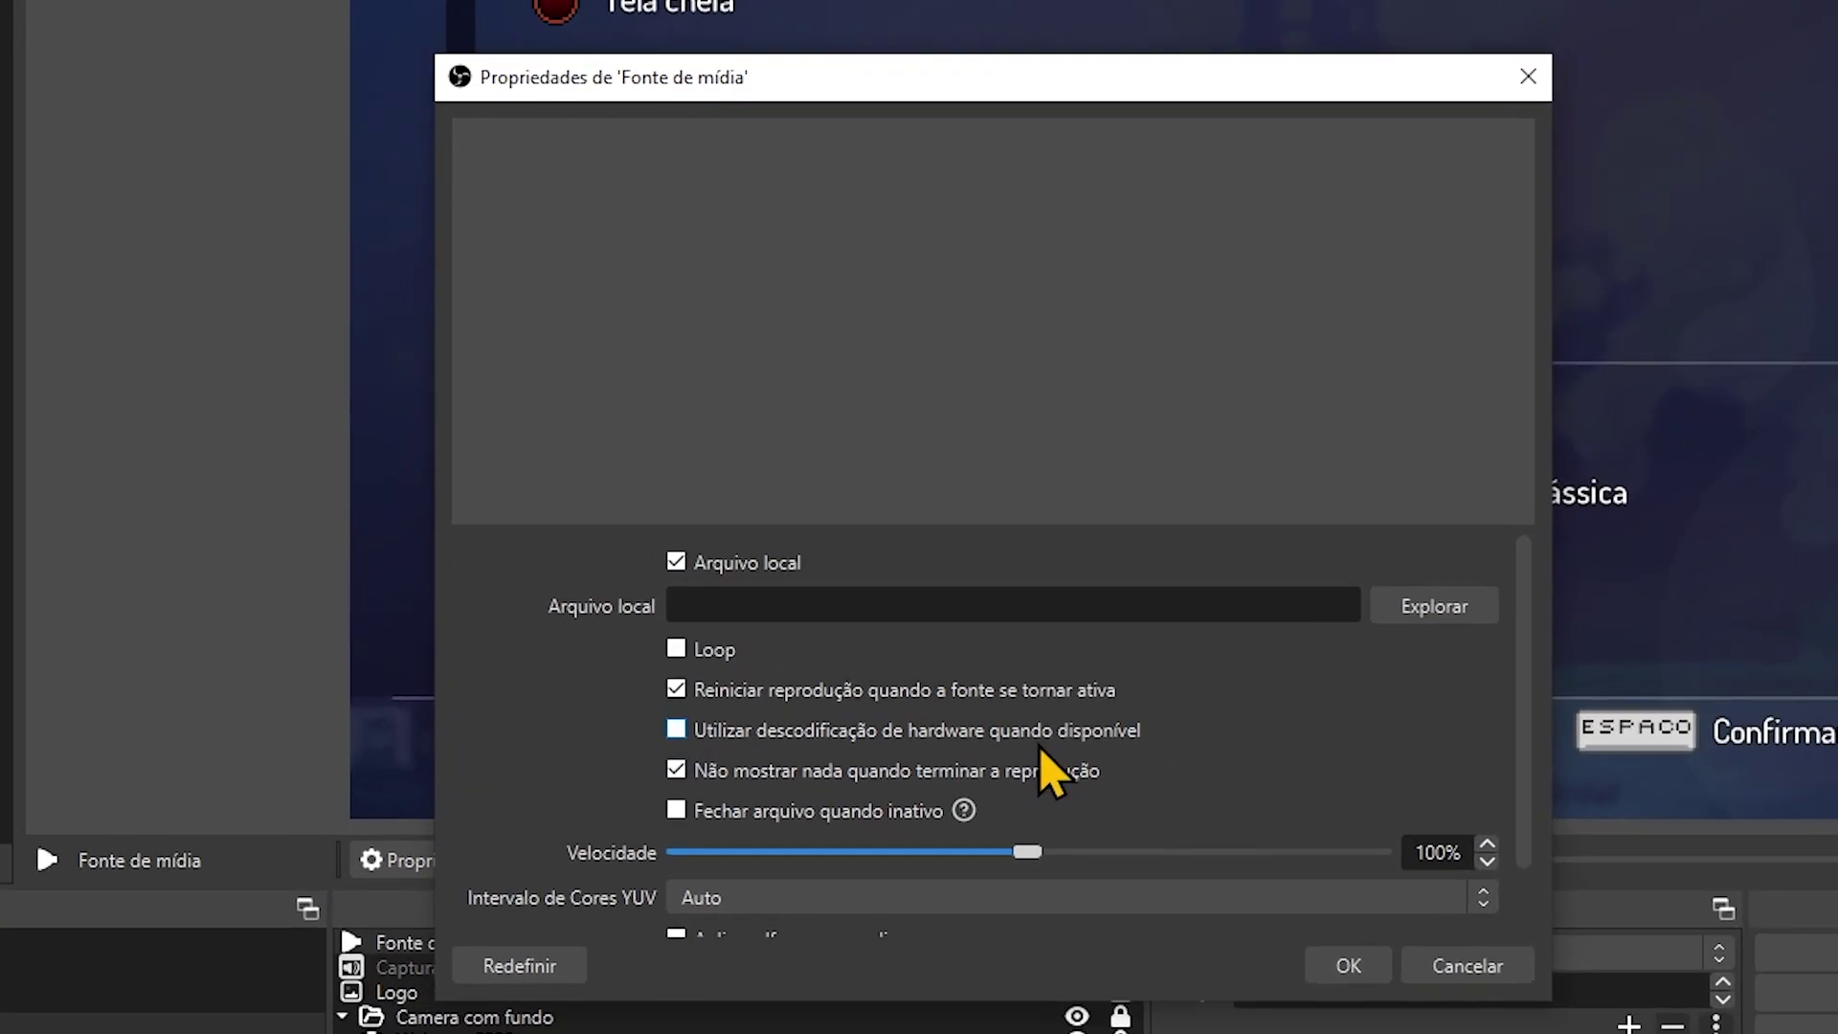
left_click(1452, 616)
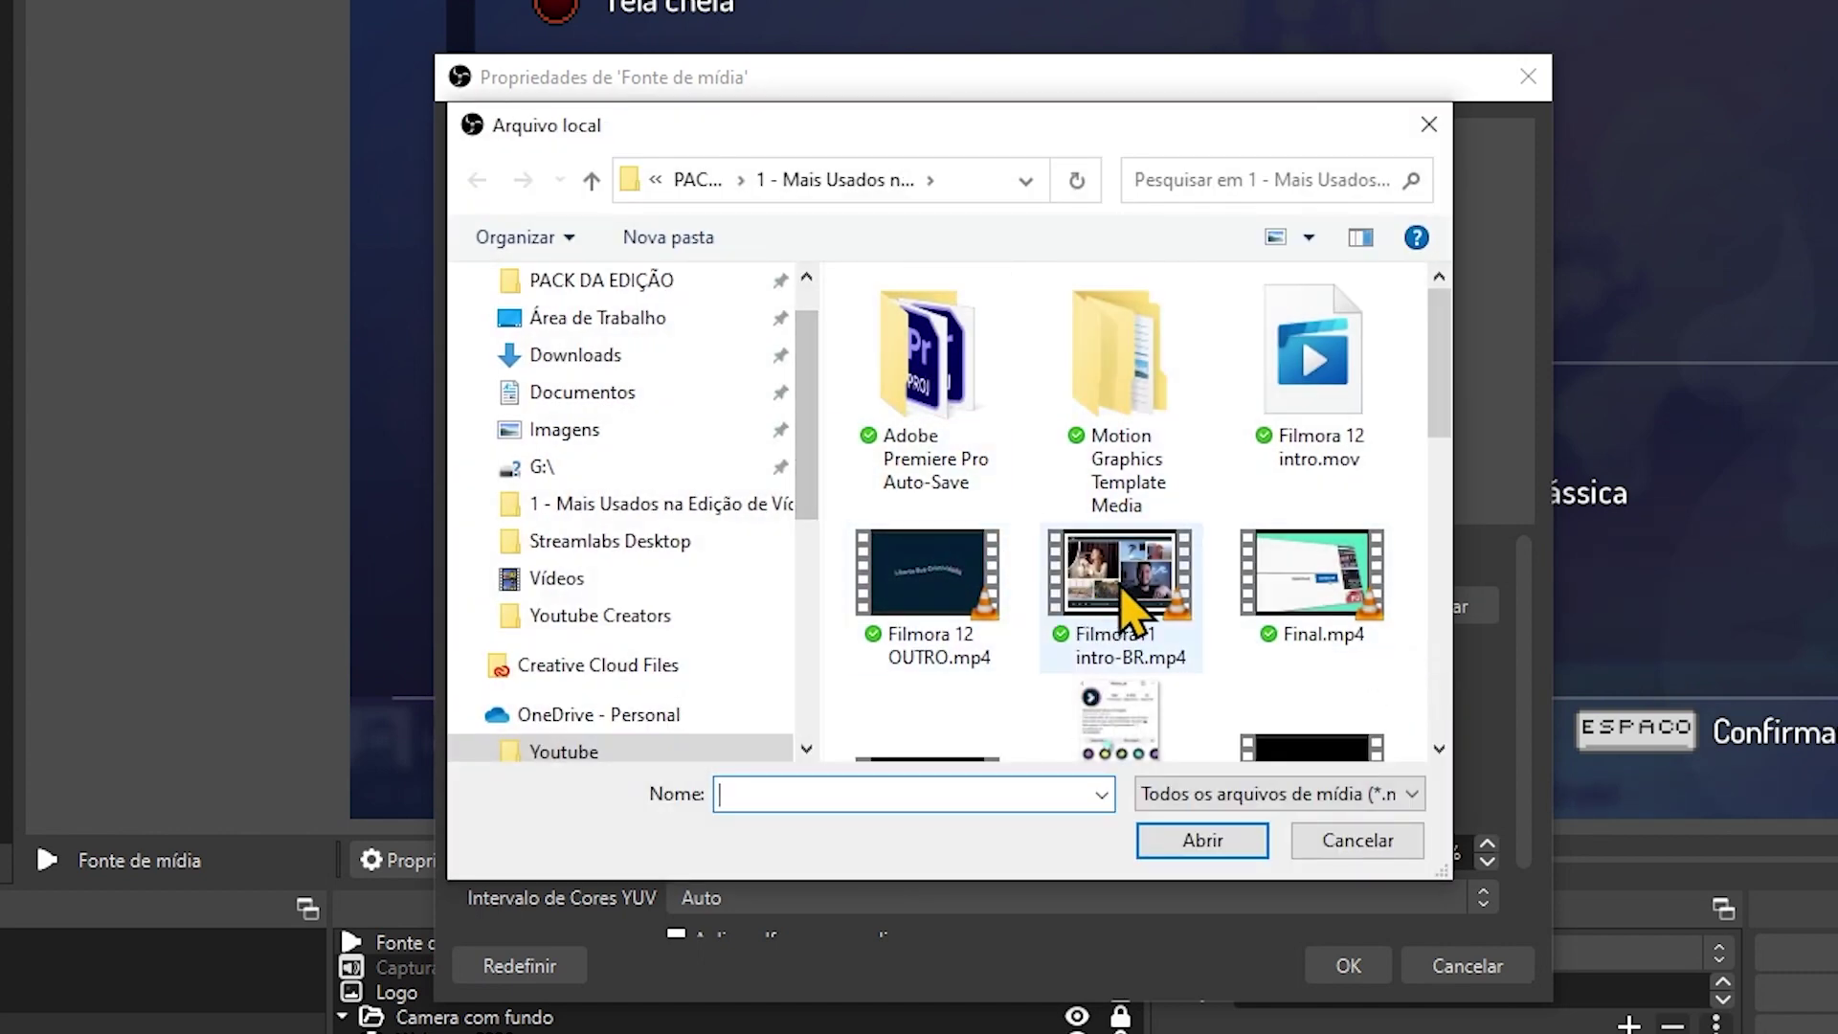
scroll(1333, 431, "down", 10)
double_click(1116, 464)
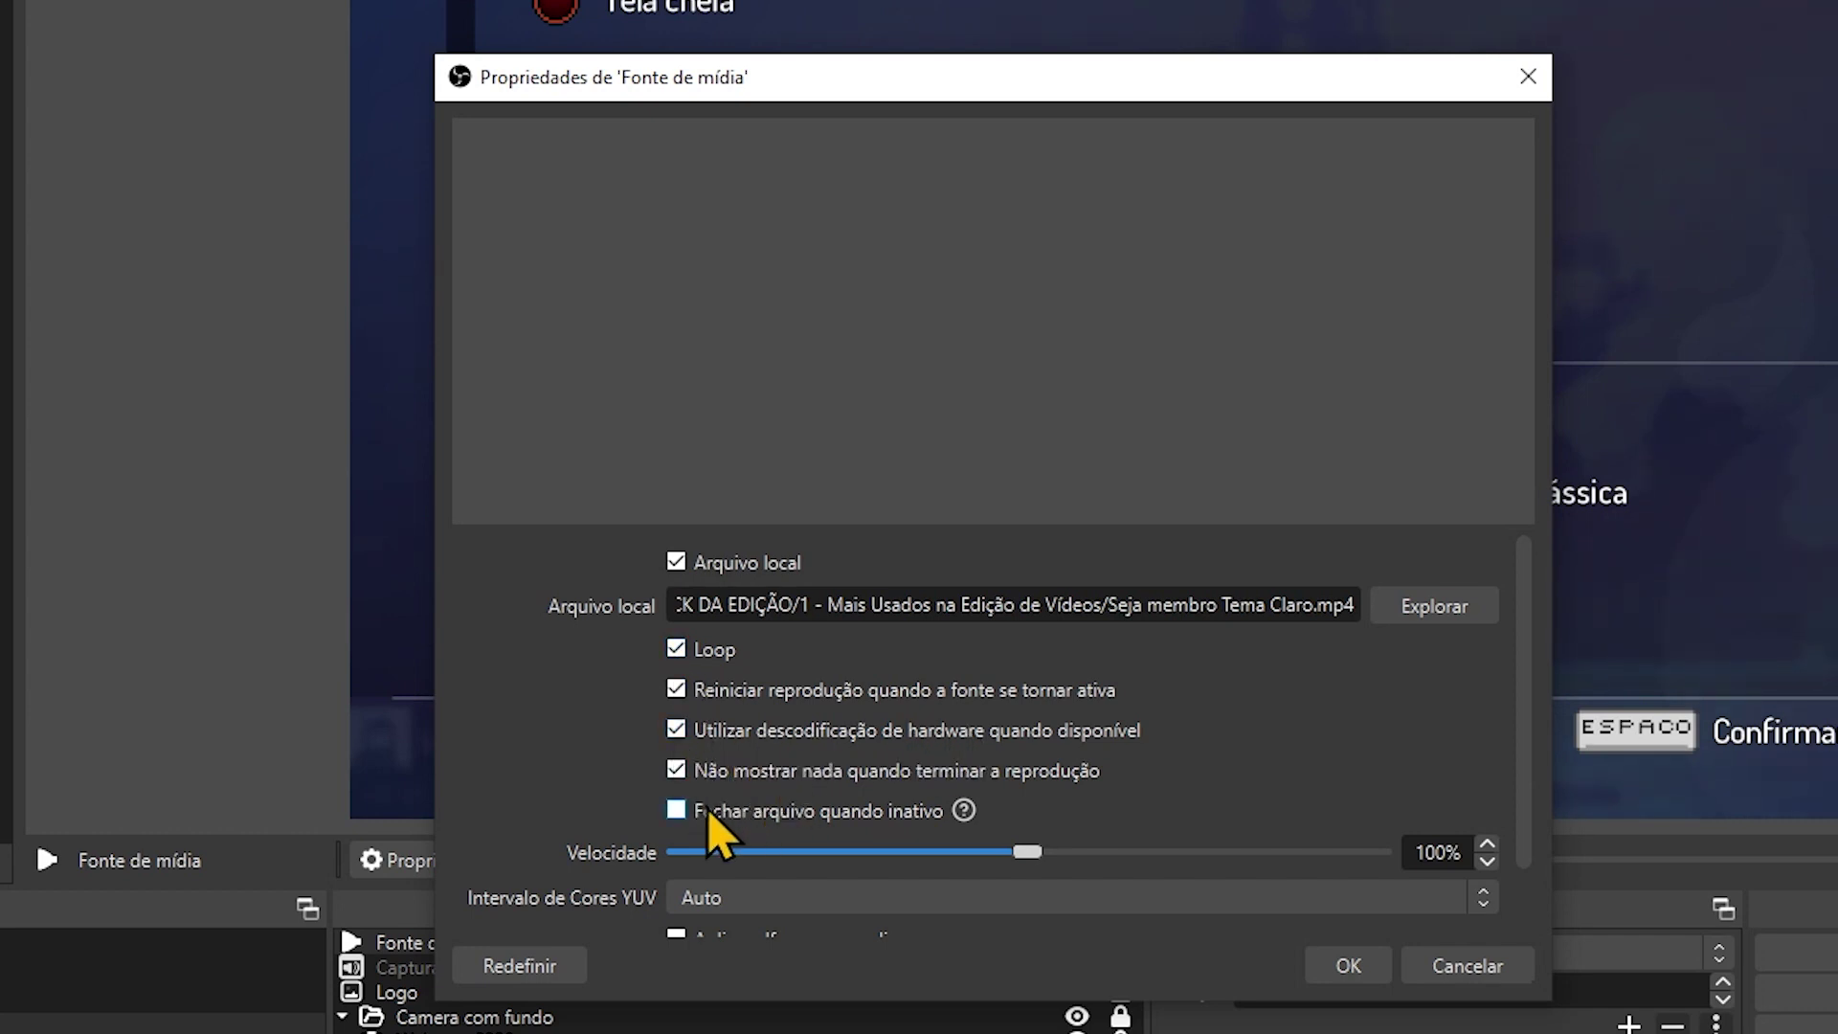
left_click(1345, 967)
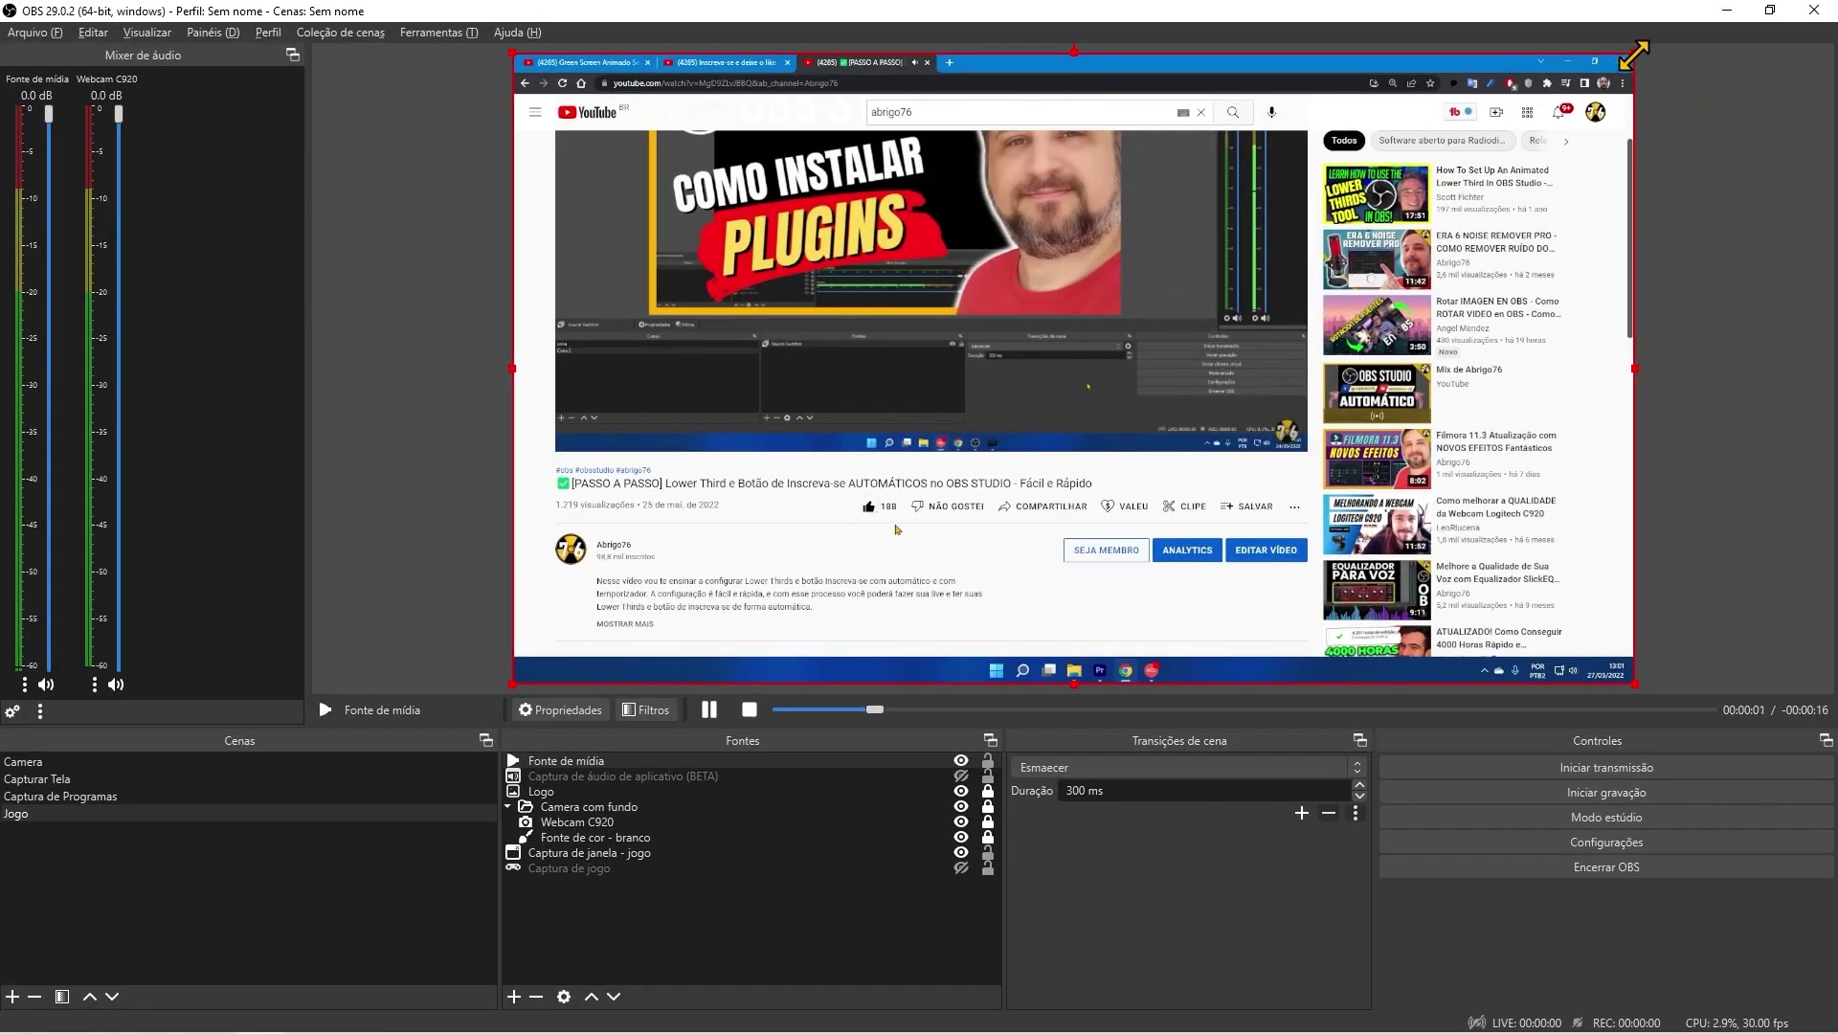
Step: Shrink the video to about 718 × 405 px and place it about 368 px from the canvas's left edge and 372 px from its top
left_click_drag(1635, 53, 952, 451)
left_click_drag(815, 599, 882, 427)
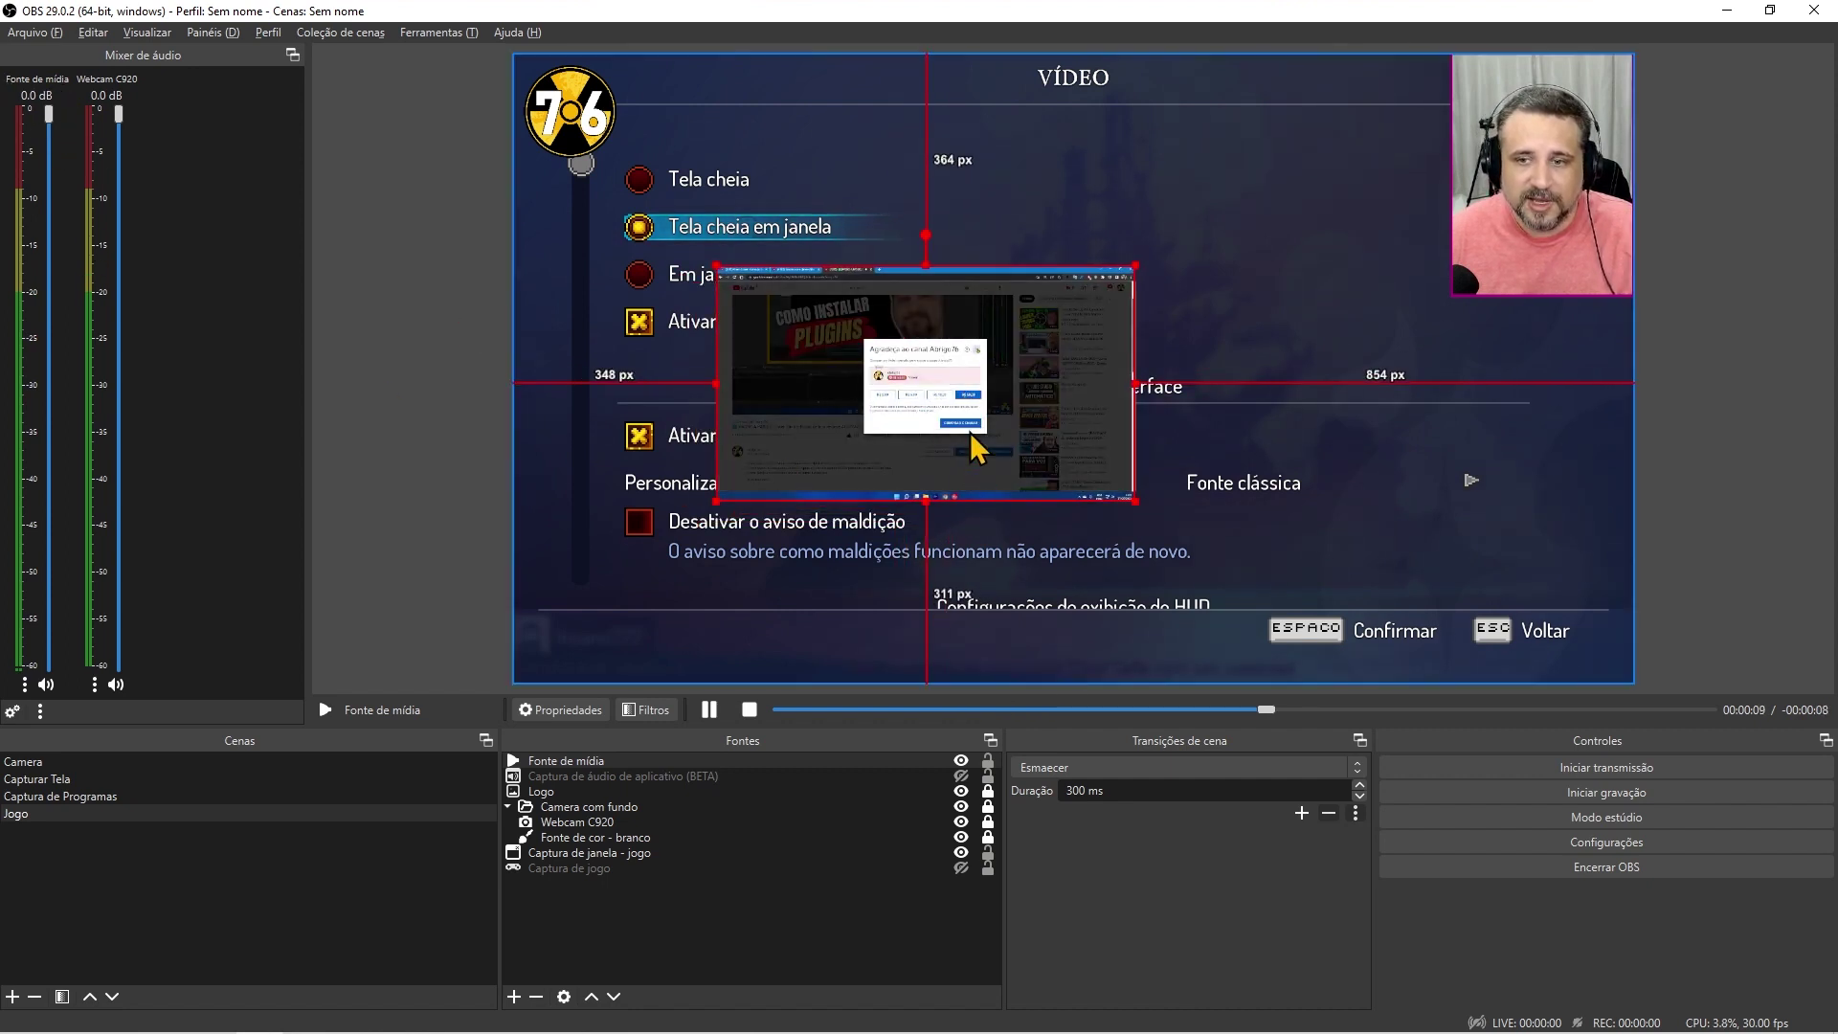
mouse_move(969, 433)
left_mouse_down()
mouse_move(1134, 421)
mouse_move(1074, 515)
mouse_move(1046, 437)
mouse_move(977, 432)
left_mouse_up()
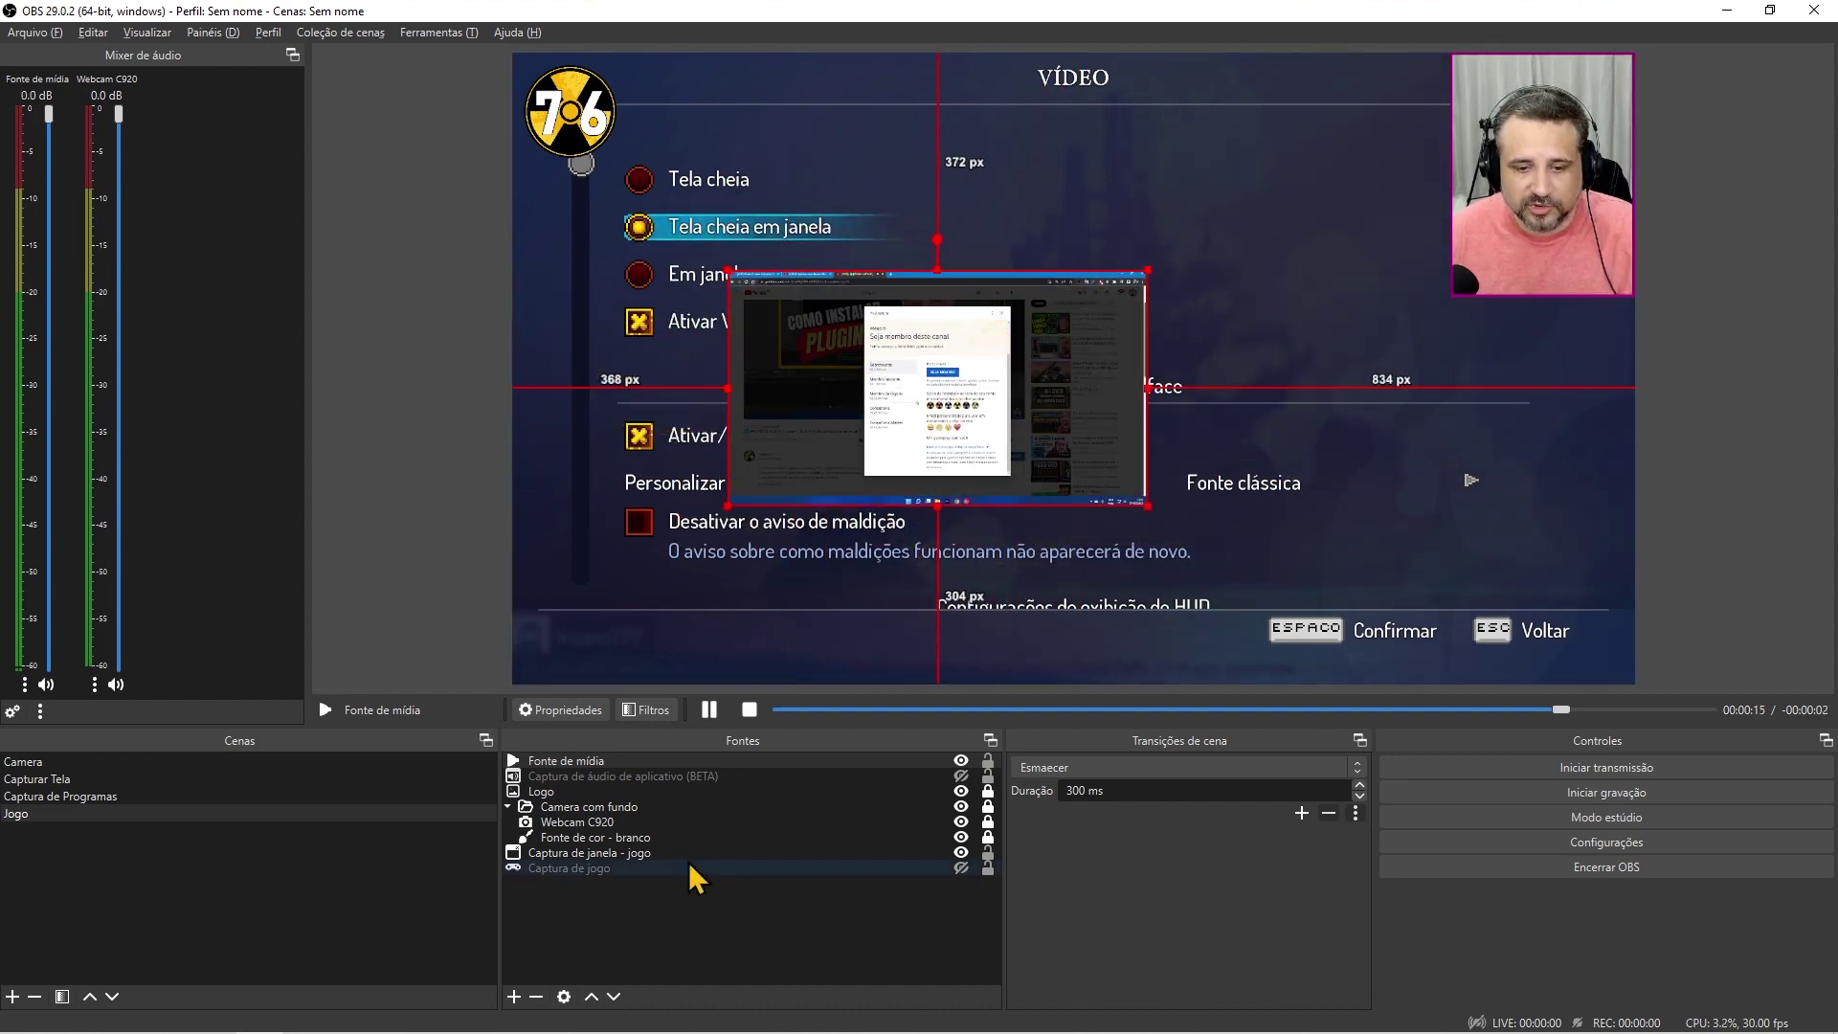
Step: Rename the media source as "Video 1"
left_click(592, 760)
key("F2")
type("Video 1")
key("Return")
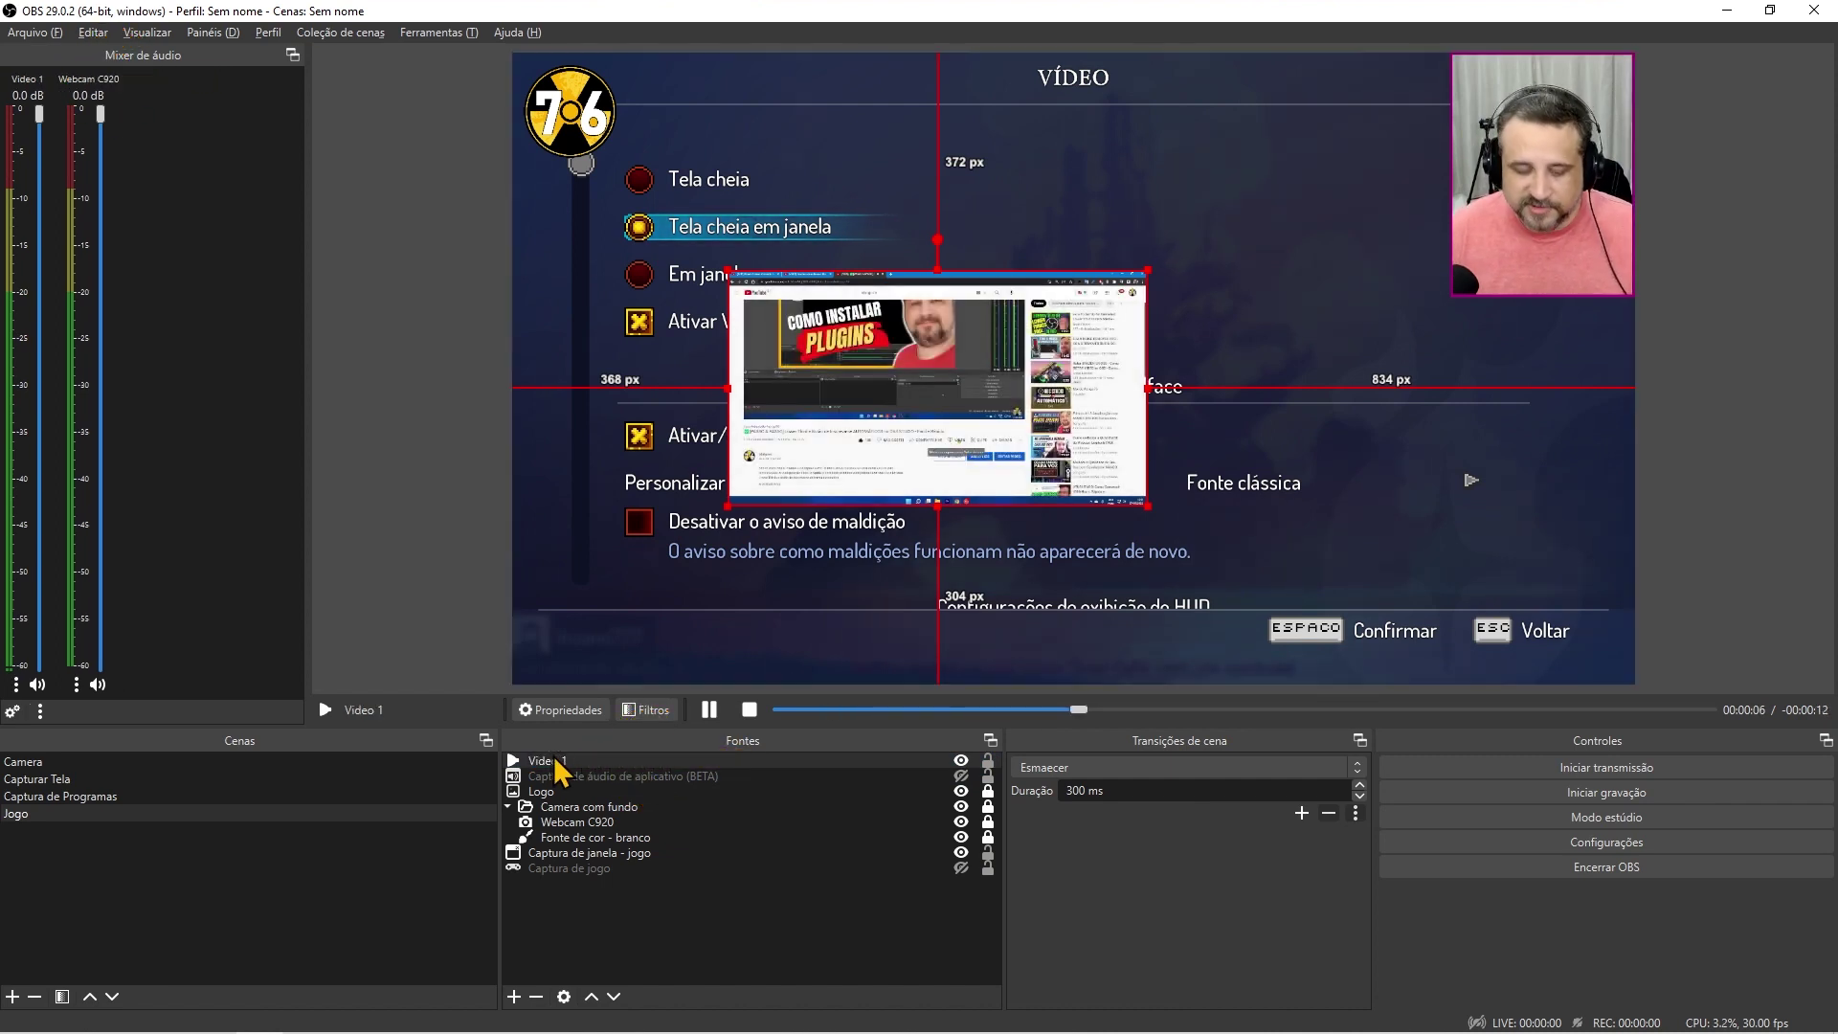
Step: Rename the media source as "Musica"
left_click(554, 758)
key("F2")
type("Musica")
key("Return")
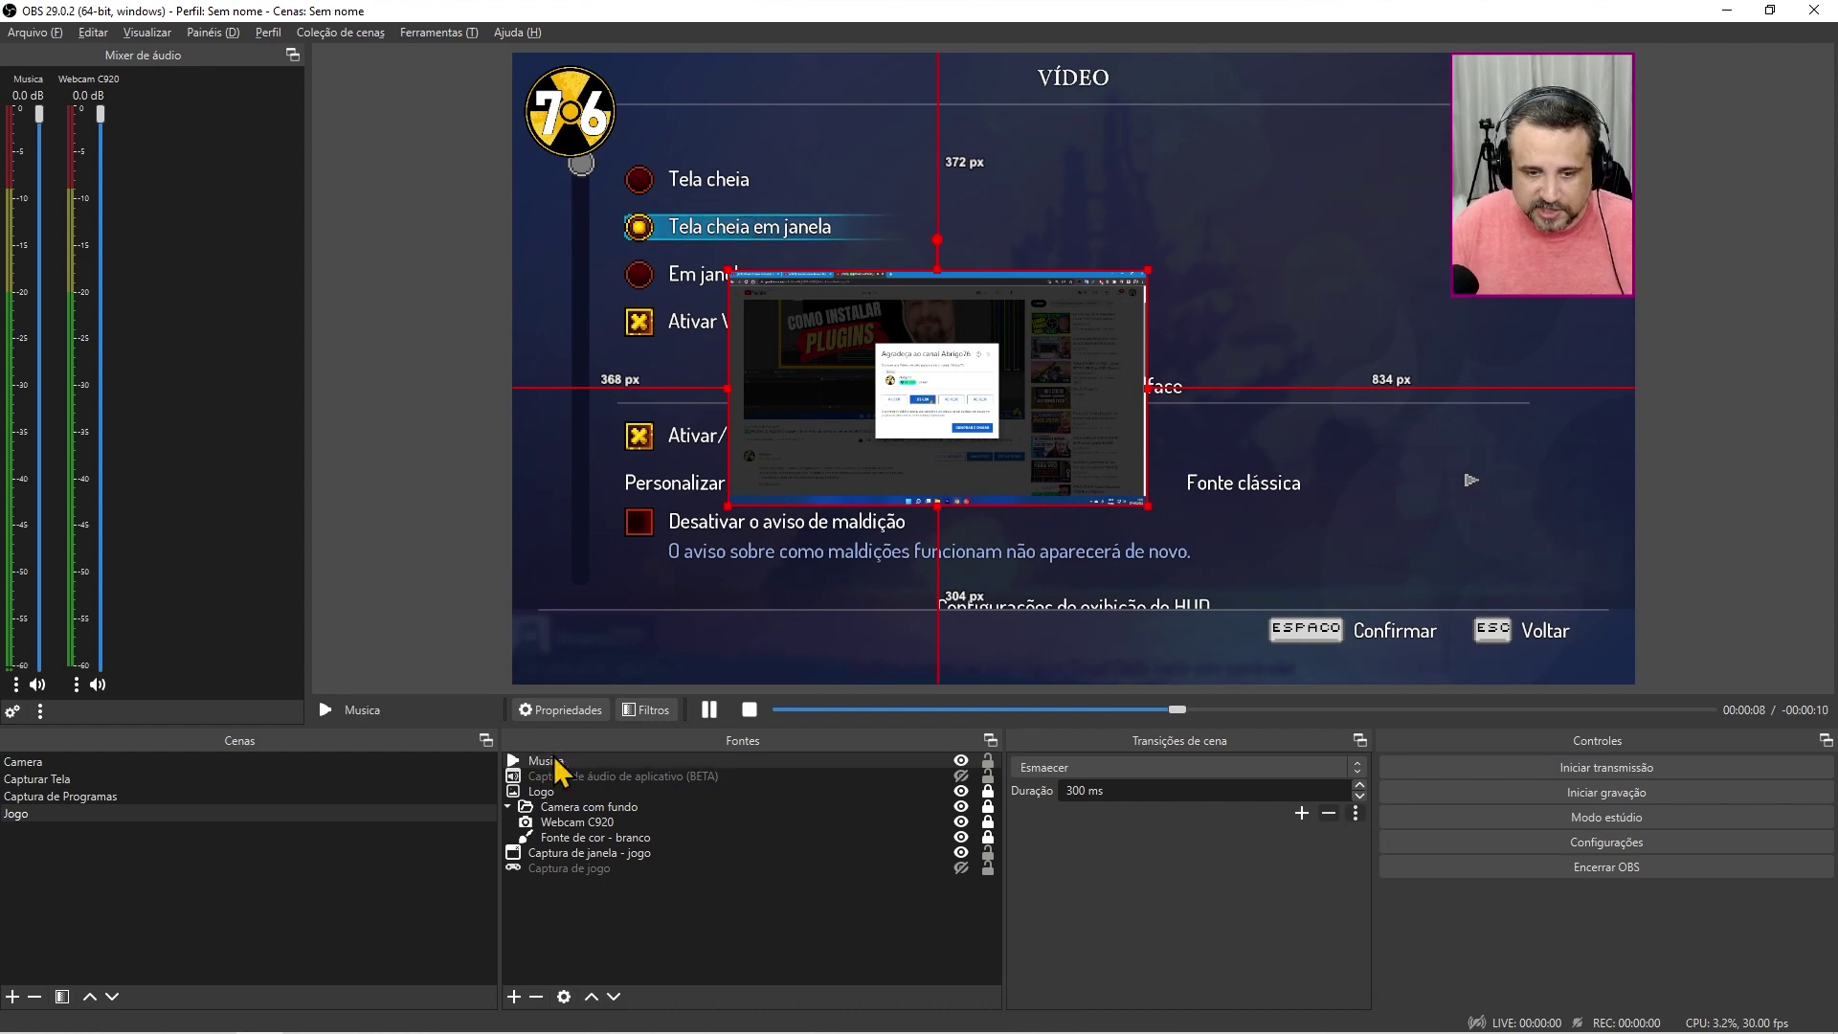
Step: Replace the Musica source's local file with an MP3 track from the Áudio > Youtube Creators folder
double_click(575, 763)
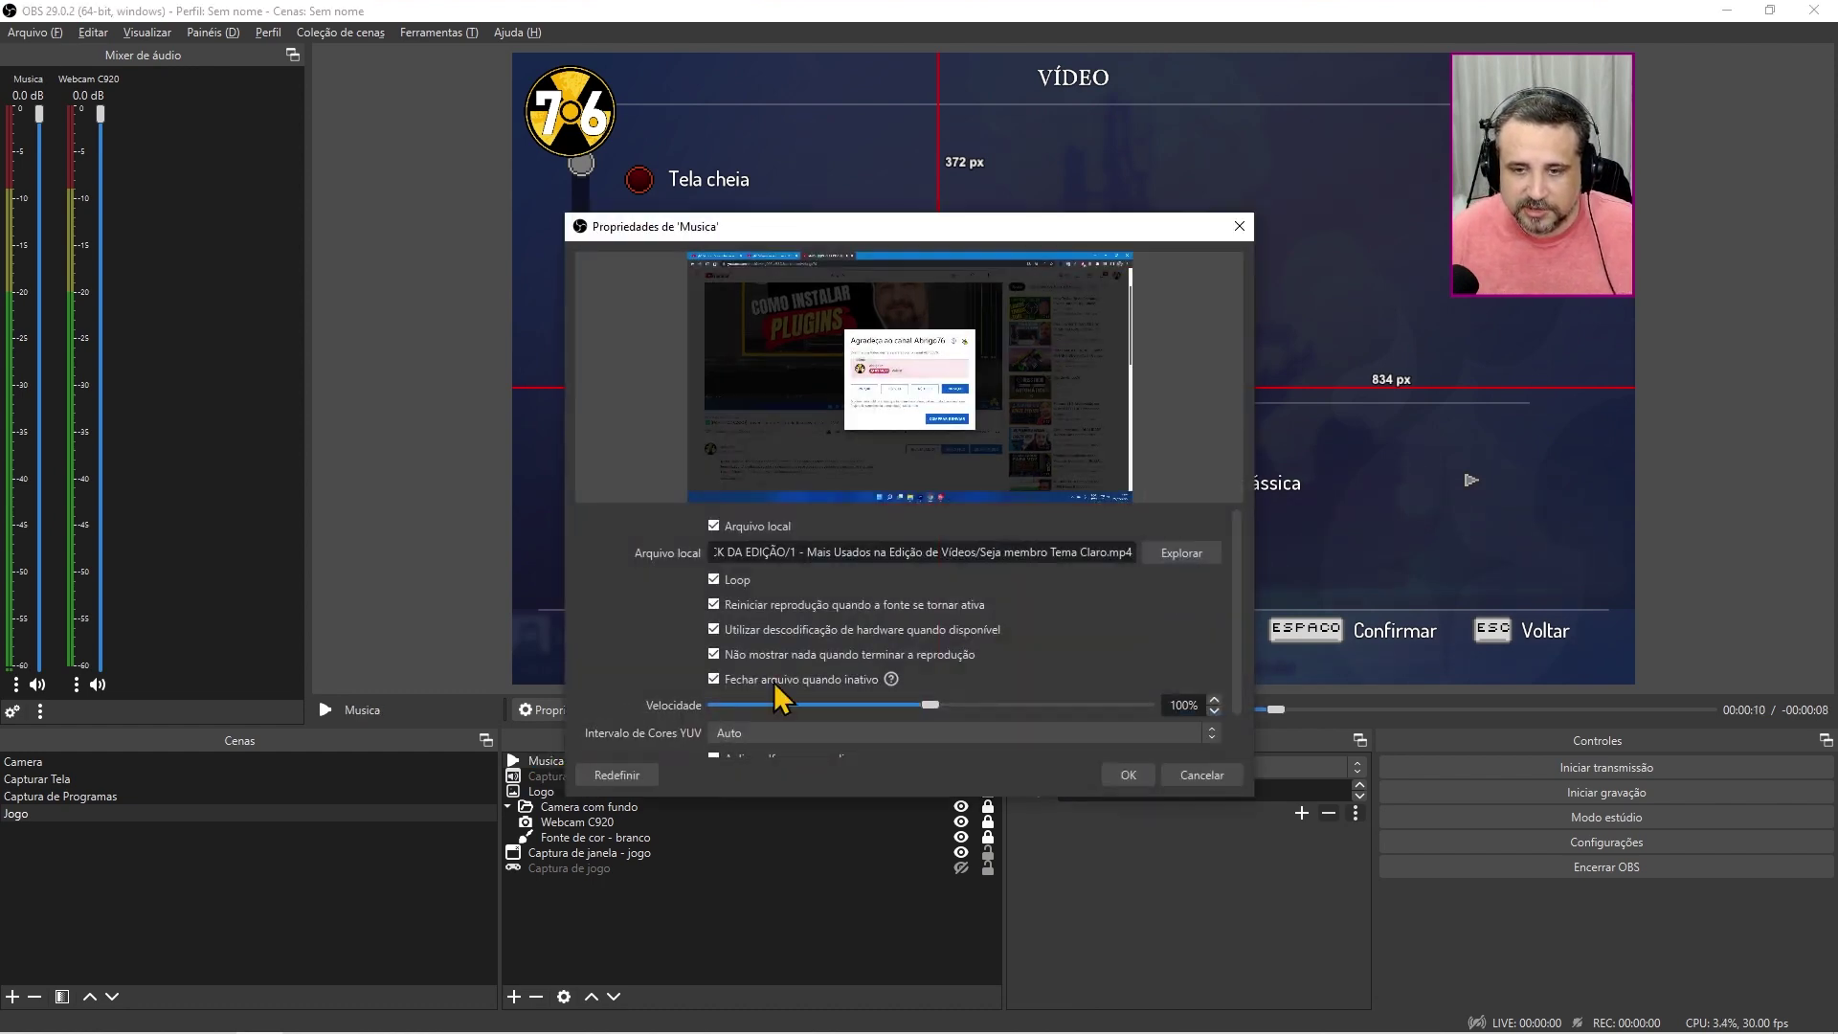
left_click(1174, 557)
left_click(667, 352)
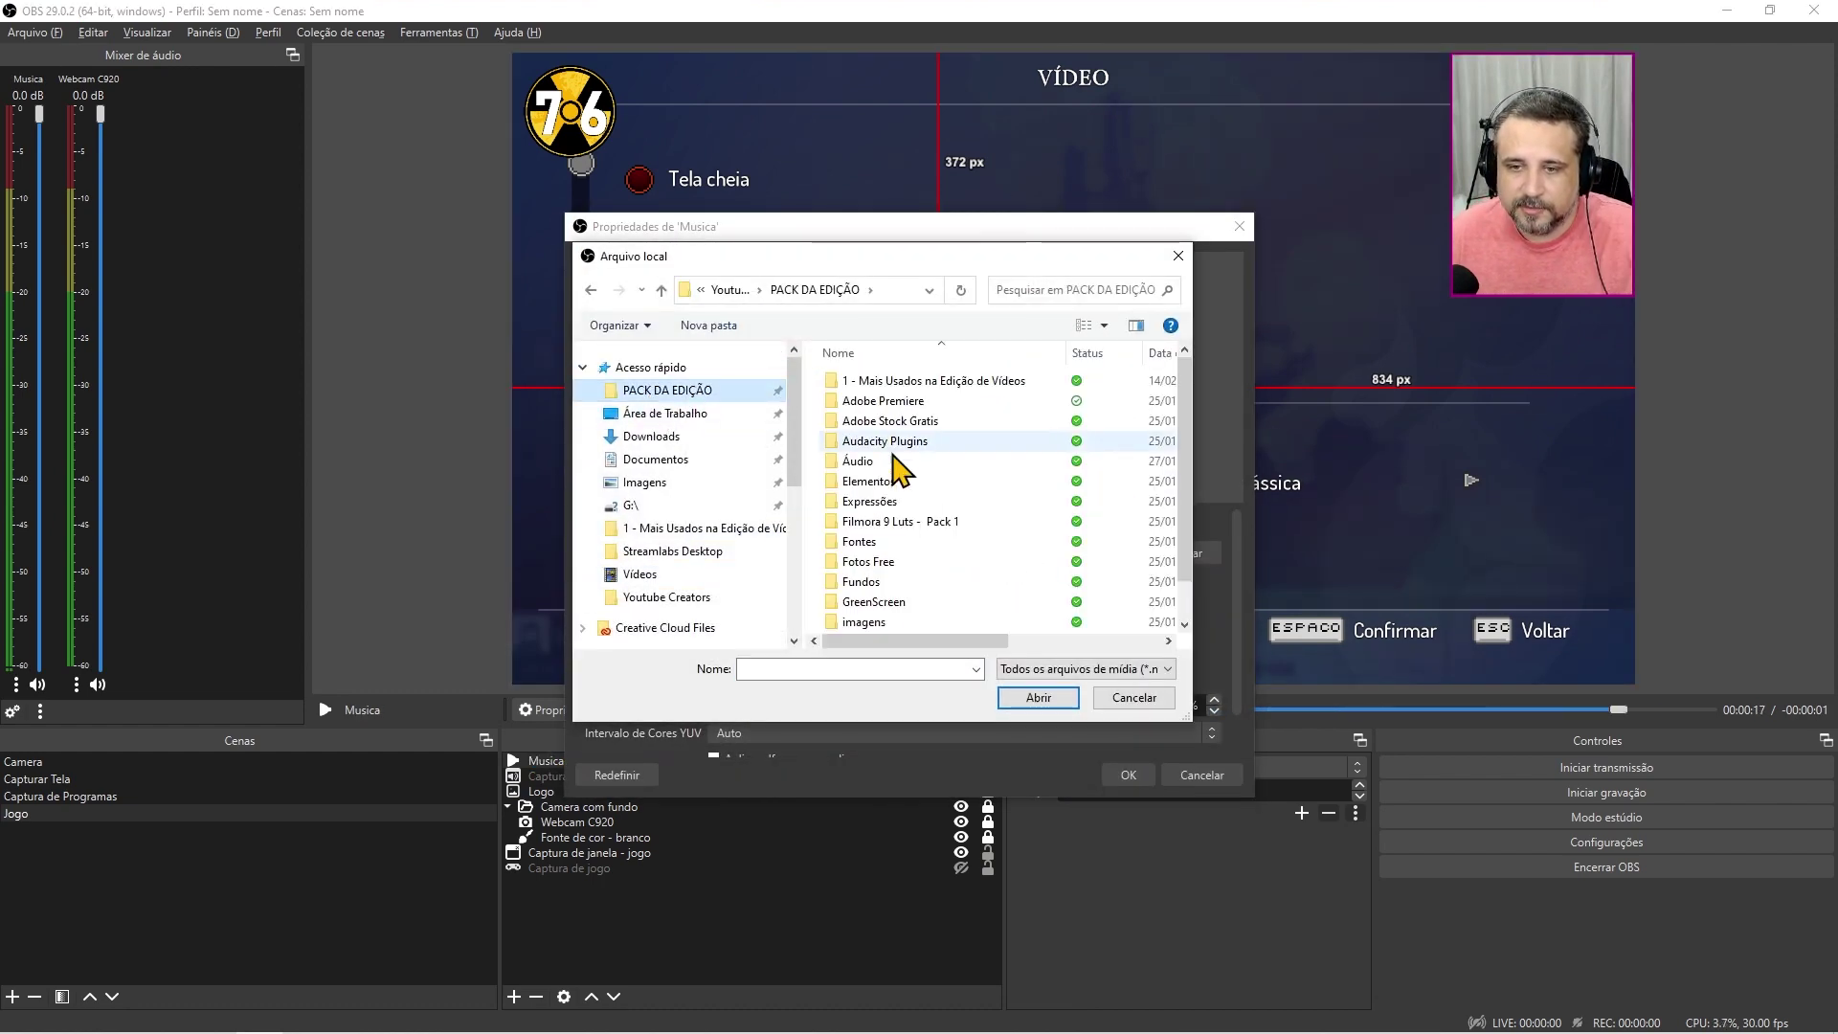
double_click(894, 479)
double_click(882, 469)
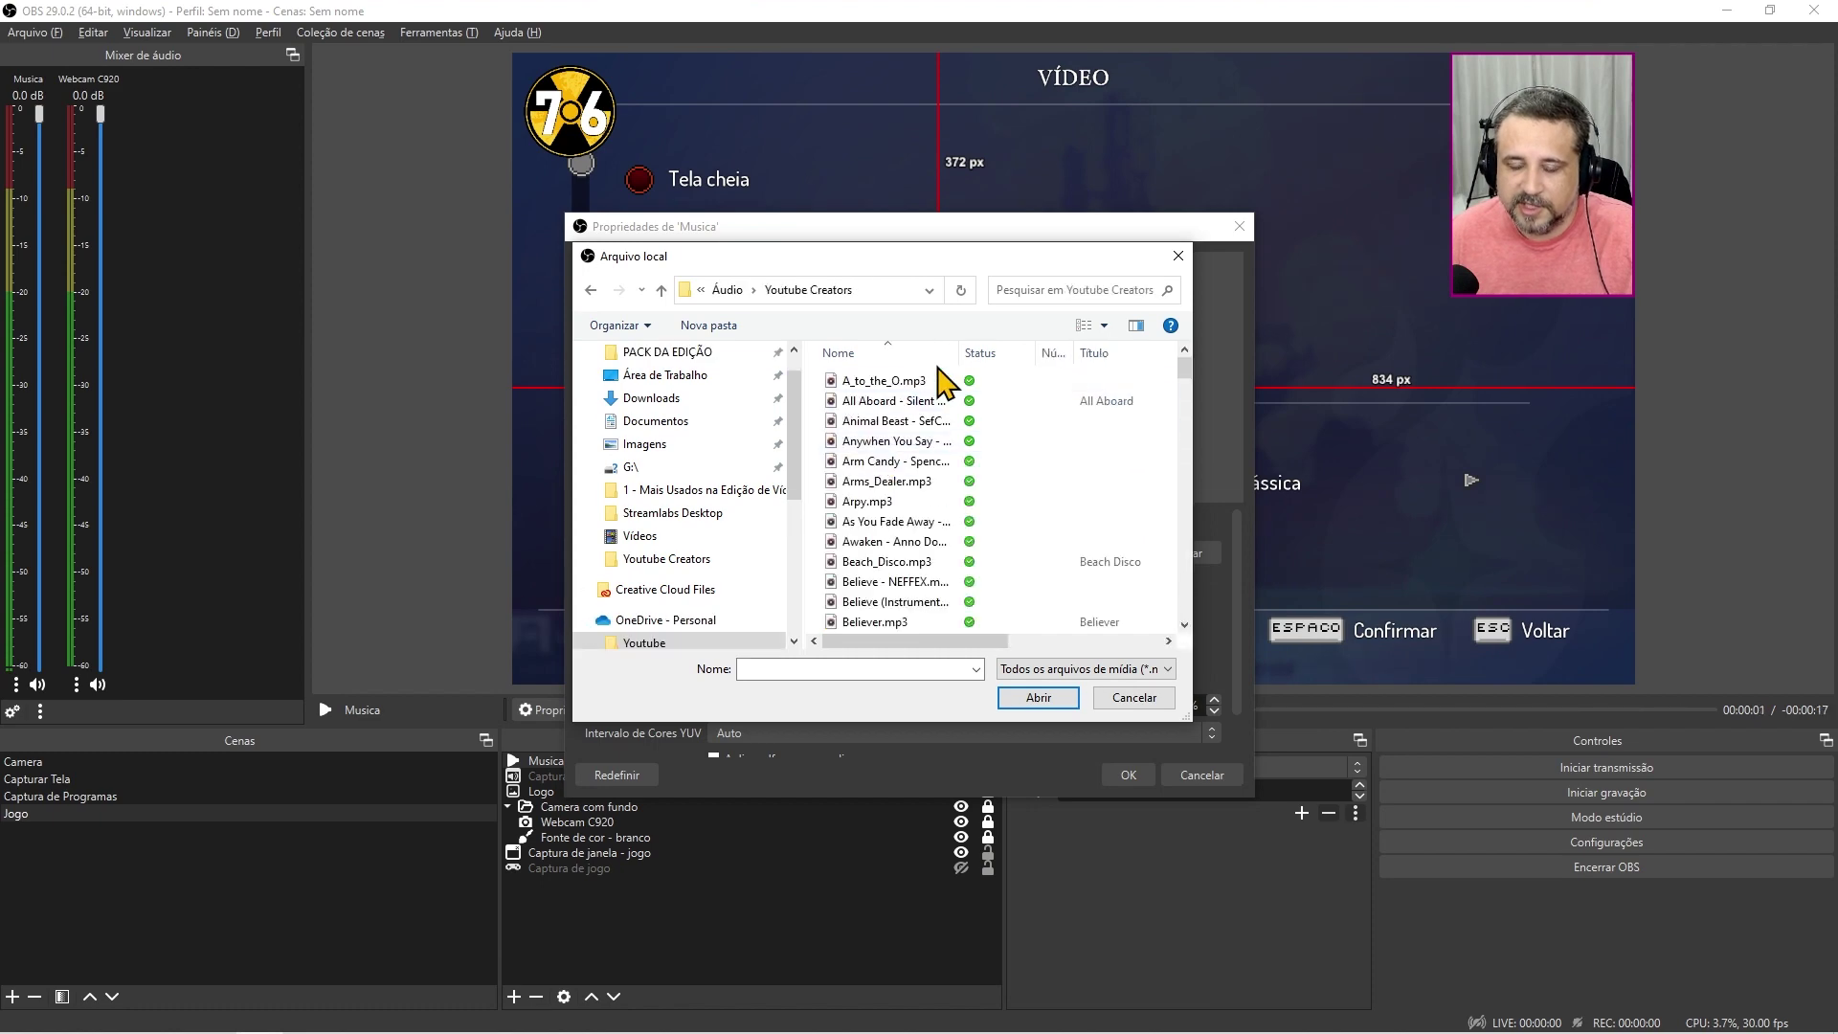
double_click(882, 421)
left_click(1128, 776)
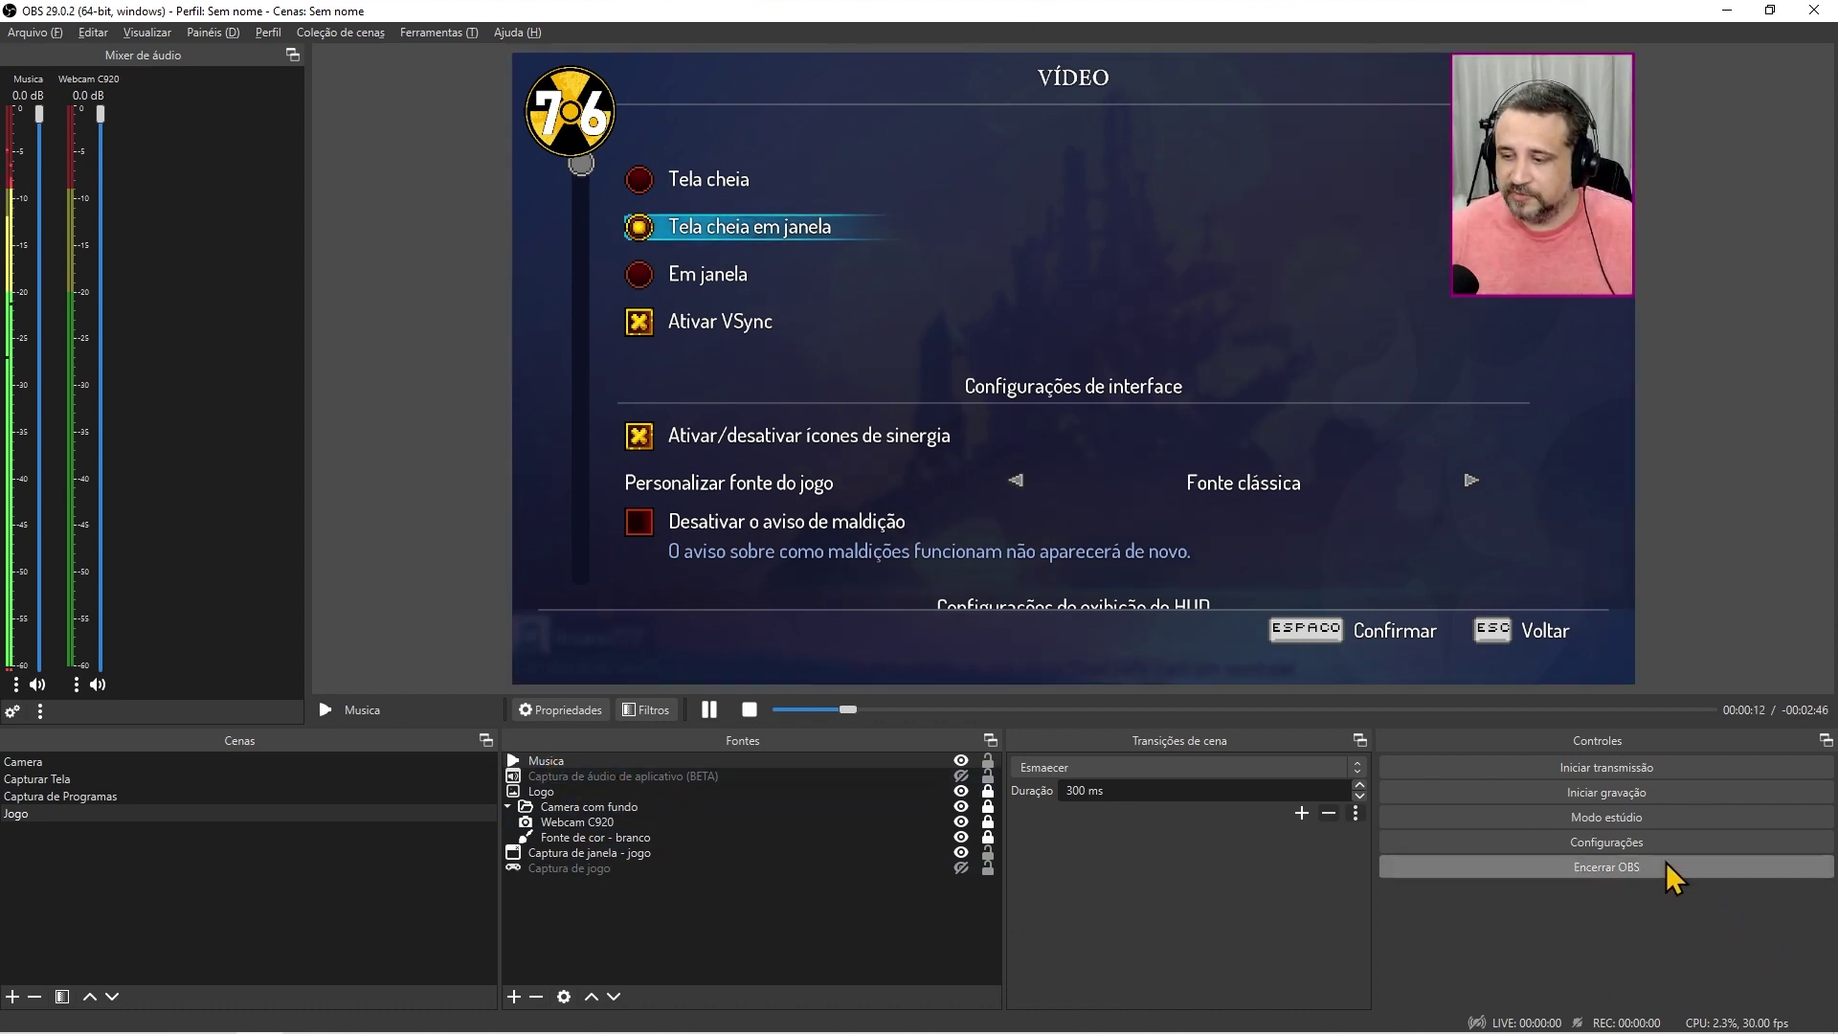
Step: Set the audio monitoring device to "Headphones (High Definition Audio Device)" in the advanced audio settings
left_click(1641, 841)
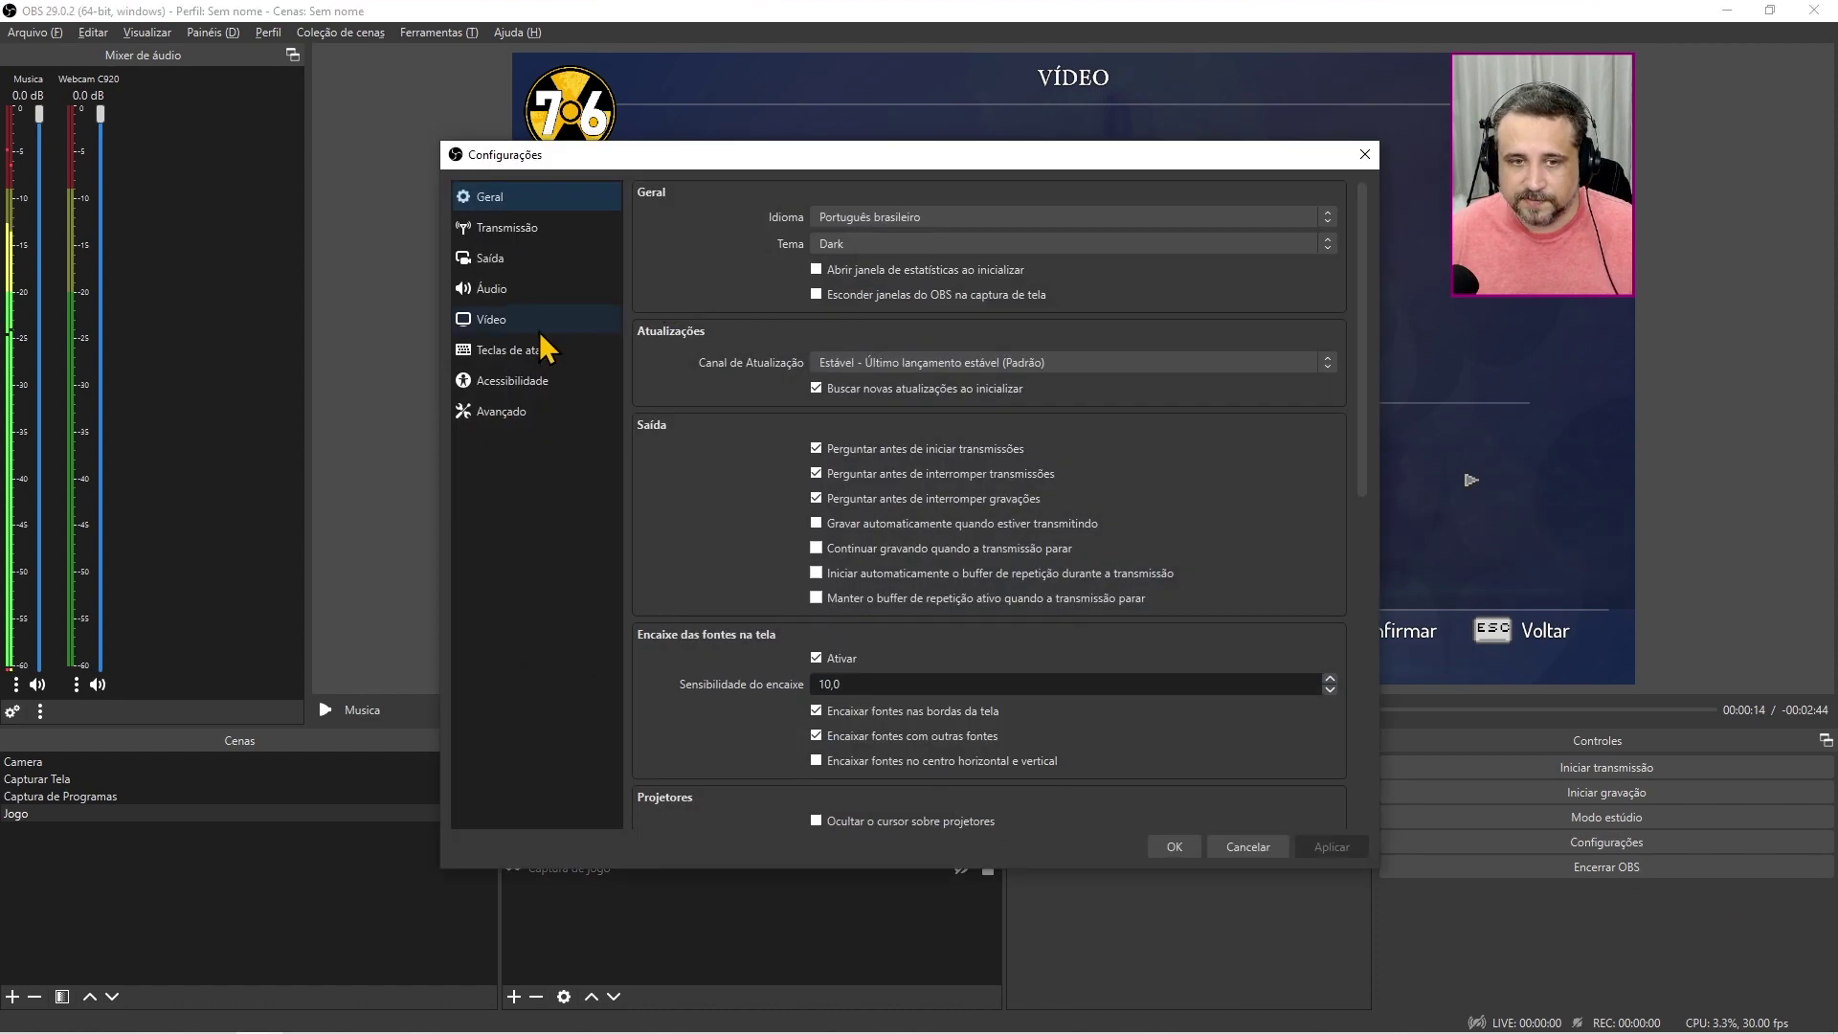
left_click(493, 290)
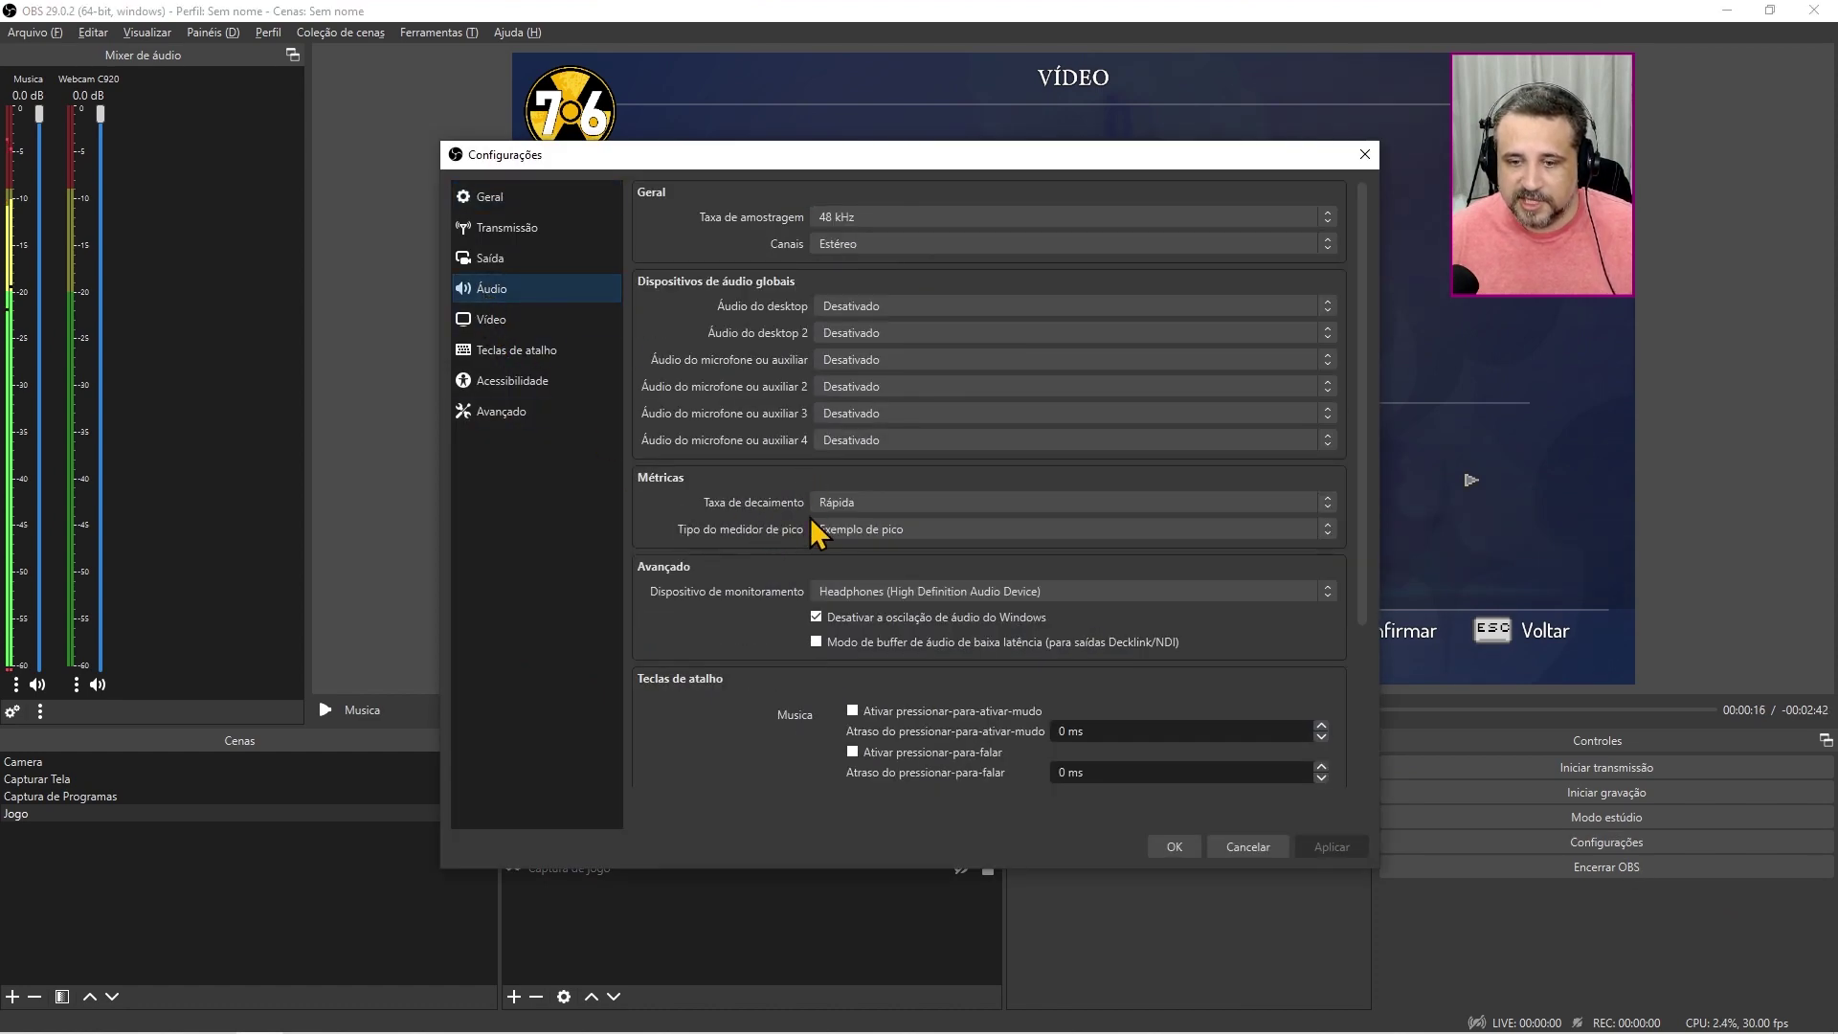
left_click(869, 592)
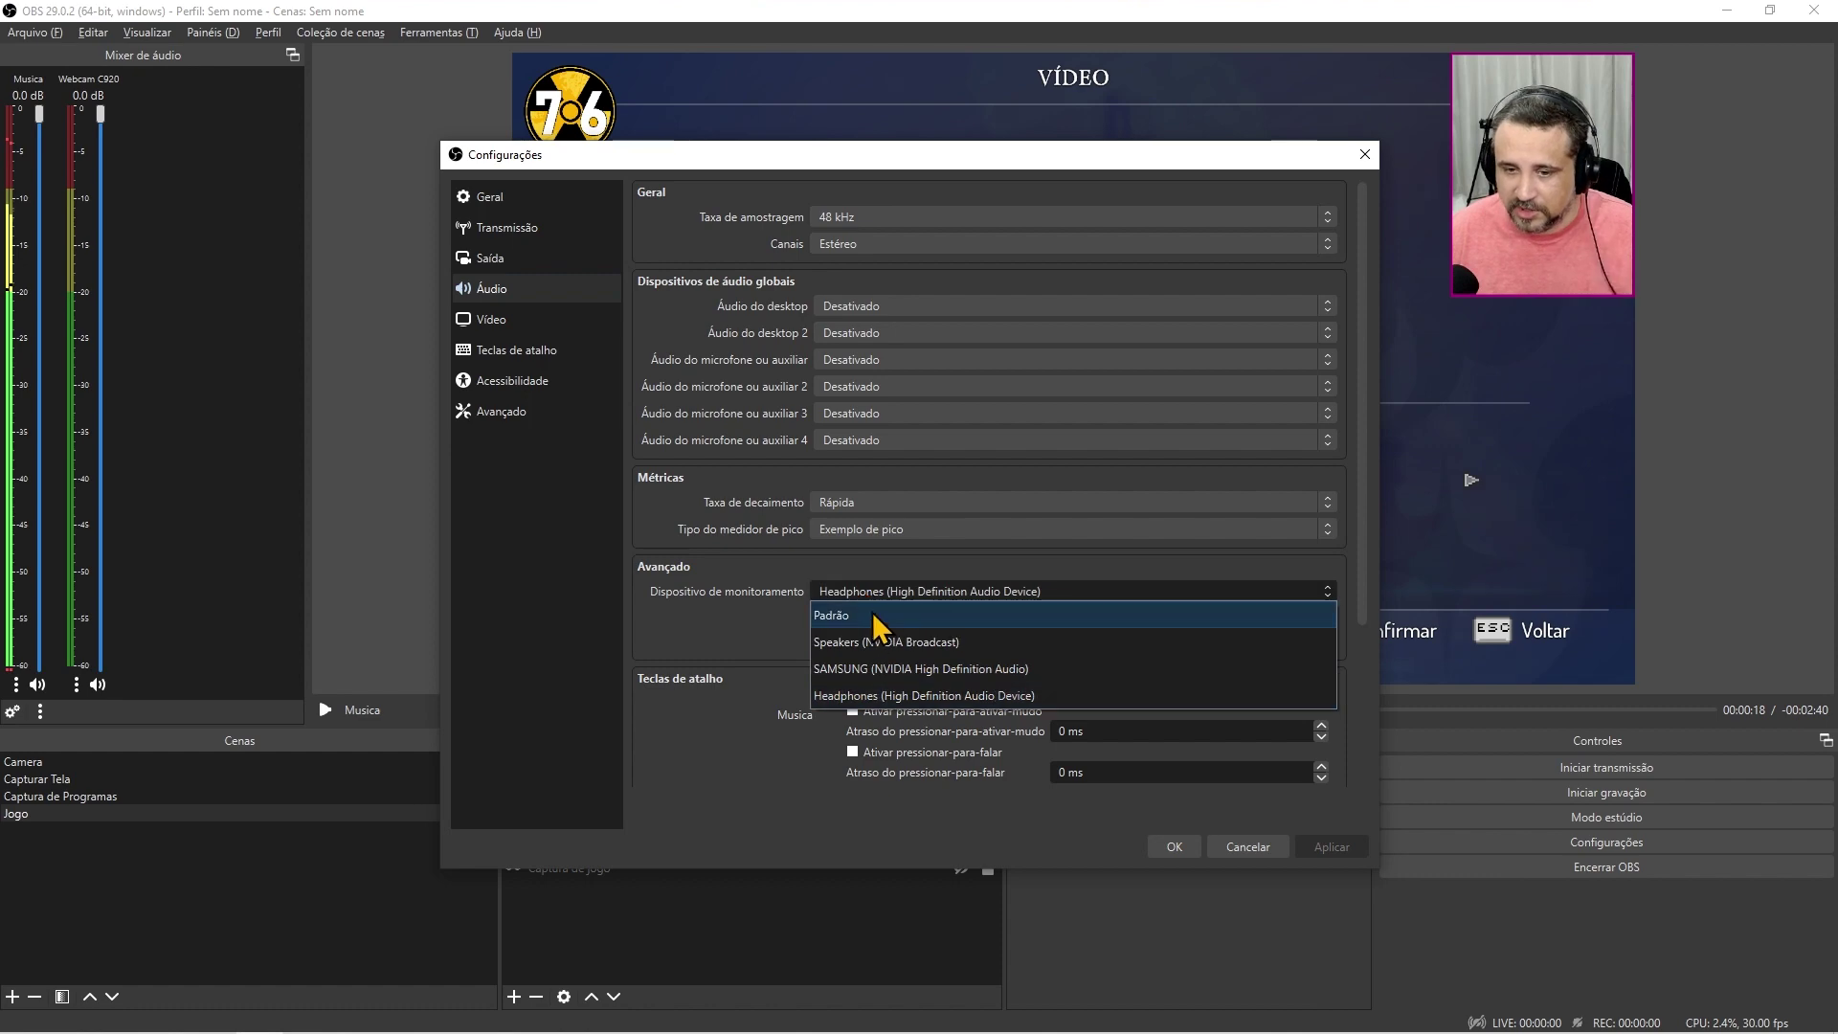
left_click(886, 696)
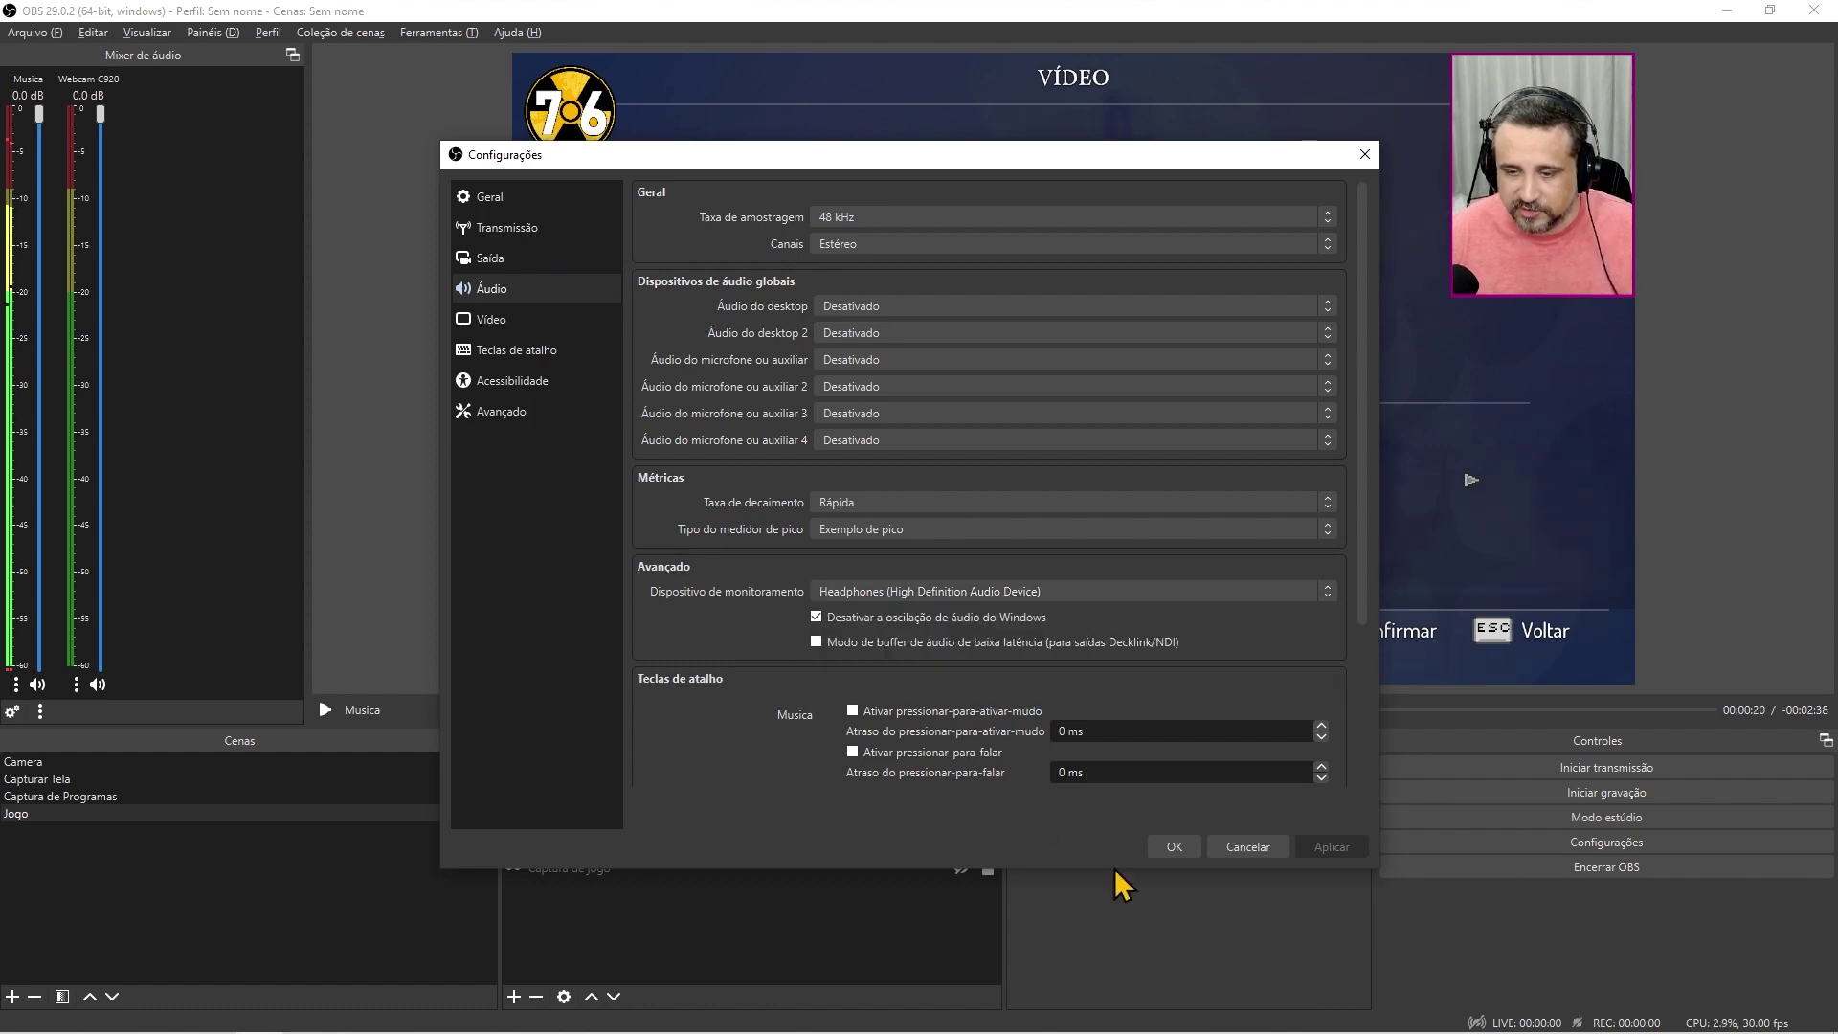
left_click(1188, 850)
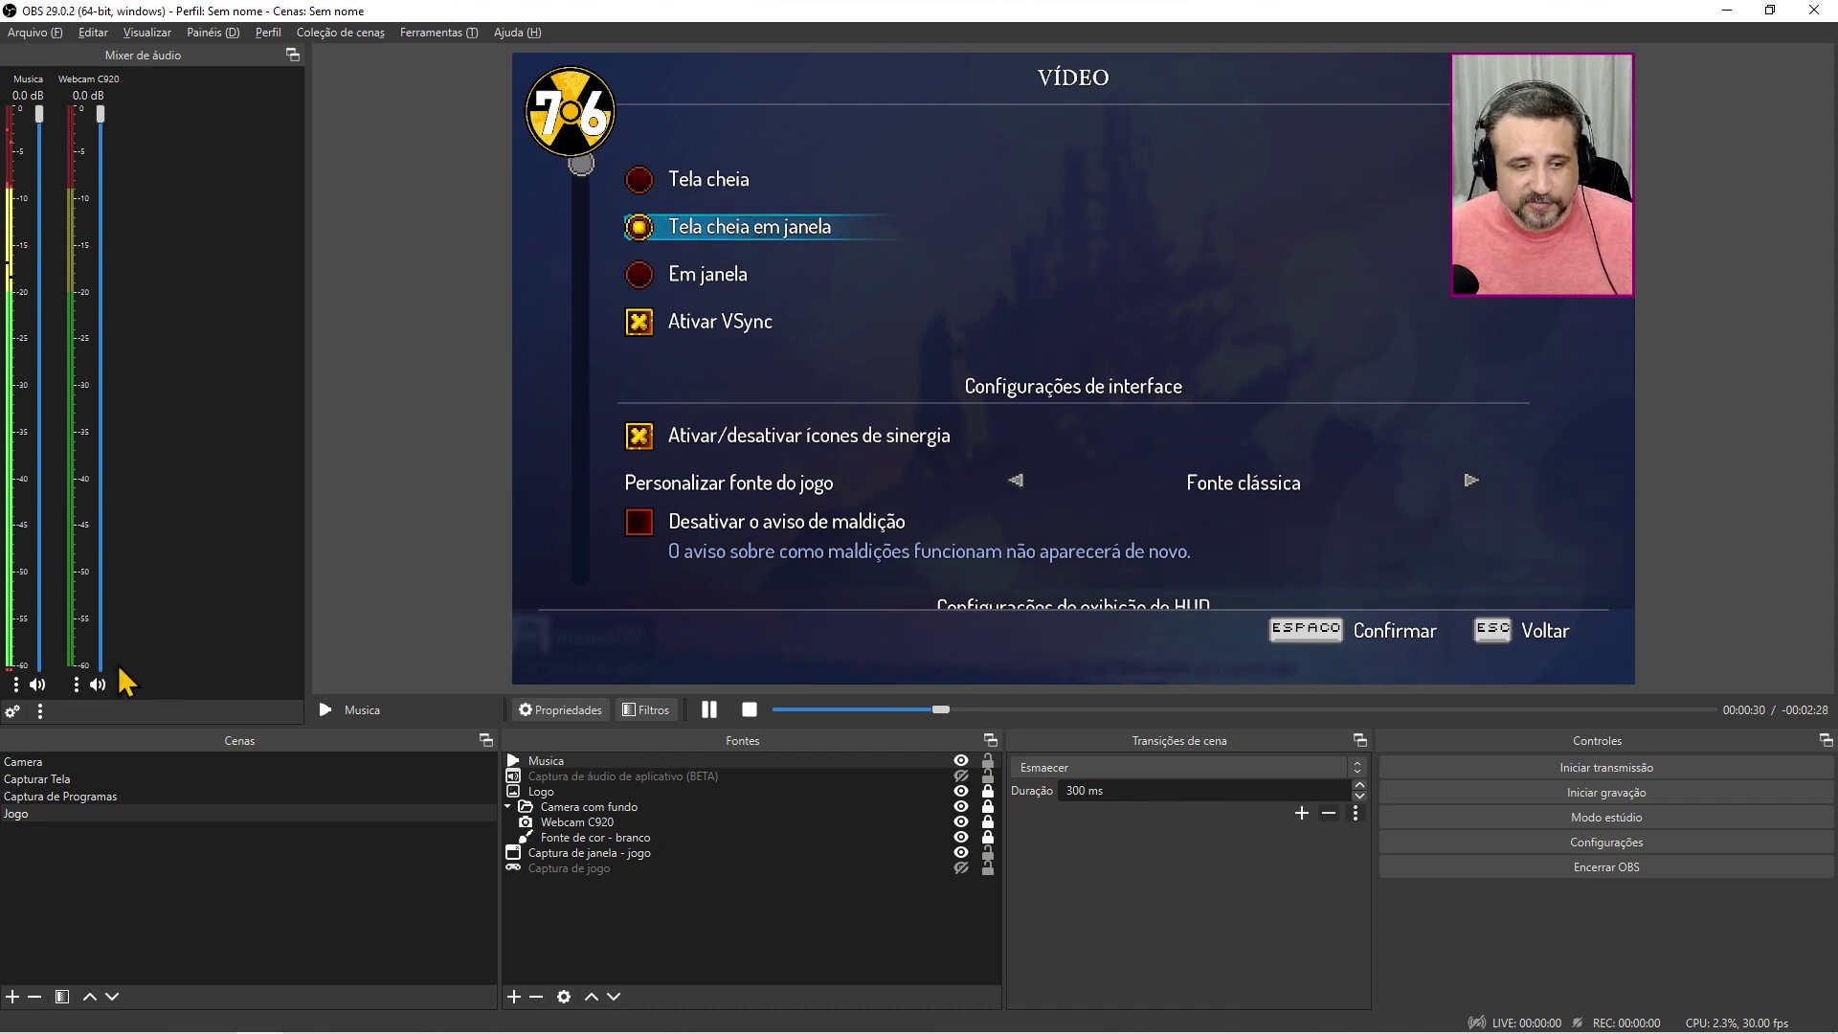
Step: Set Musica's audio monitoring to "Monitorar e enviar áudio" and its mixer volume to about -22.8 dB
left_click(13, 712)
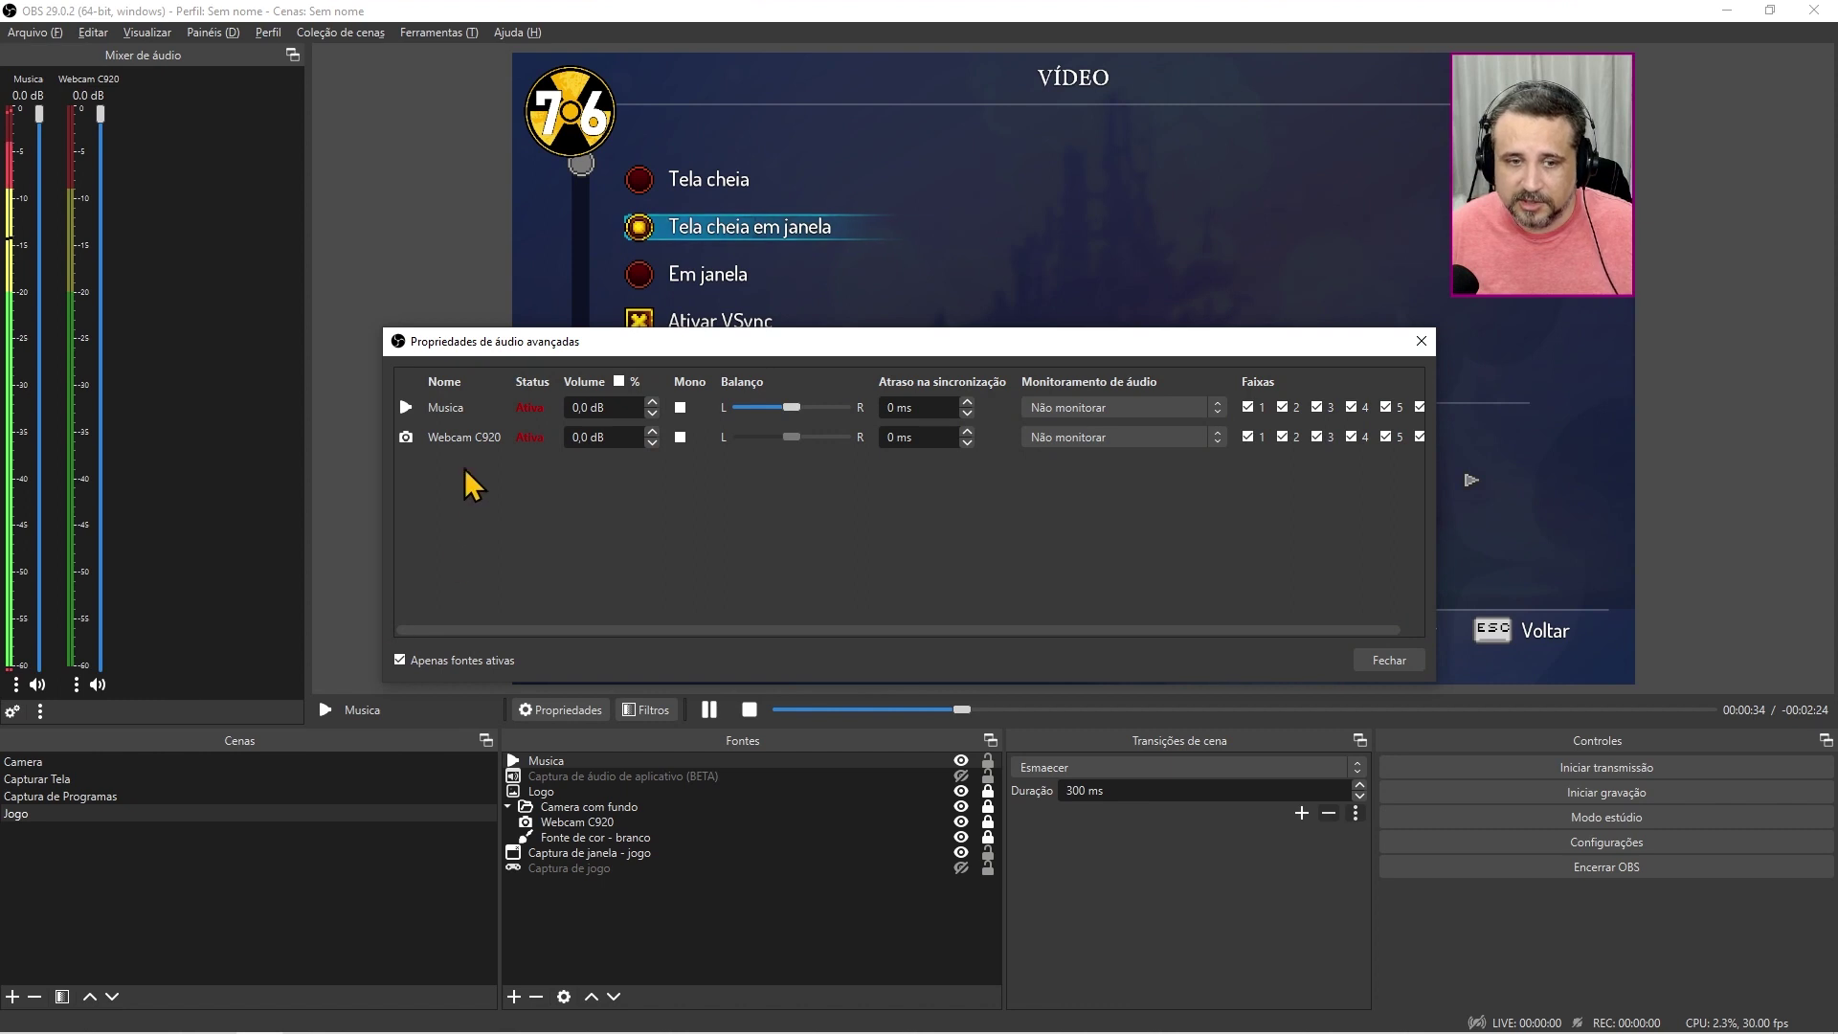
left_click(1081, 408)
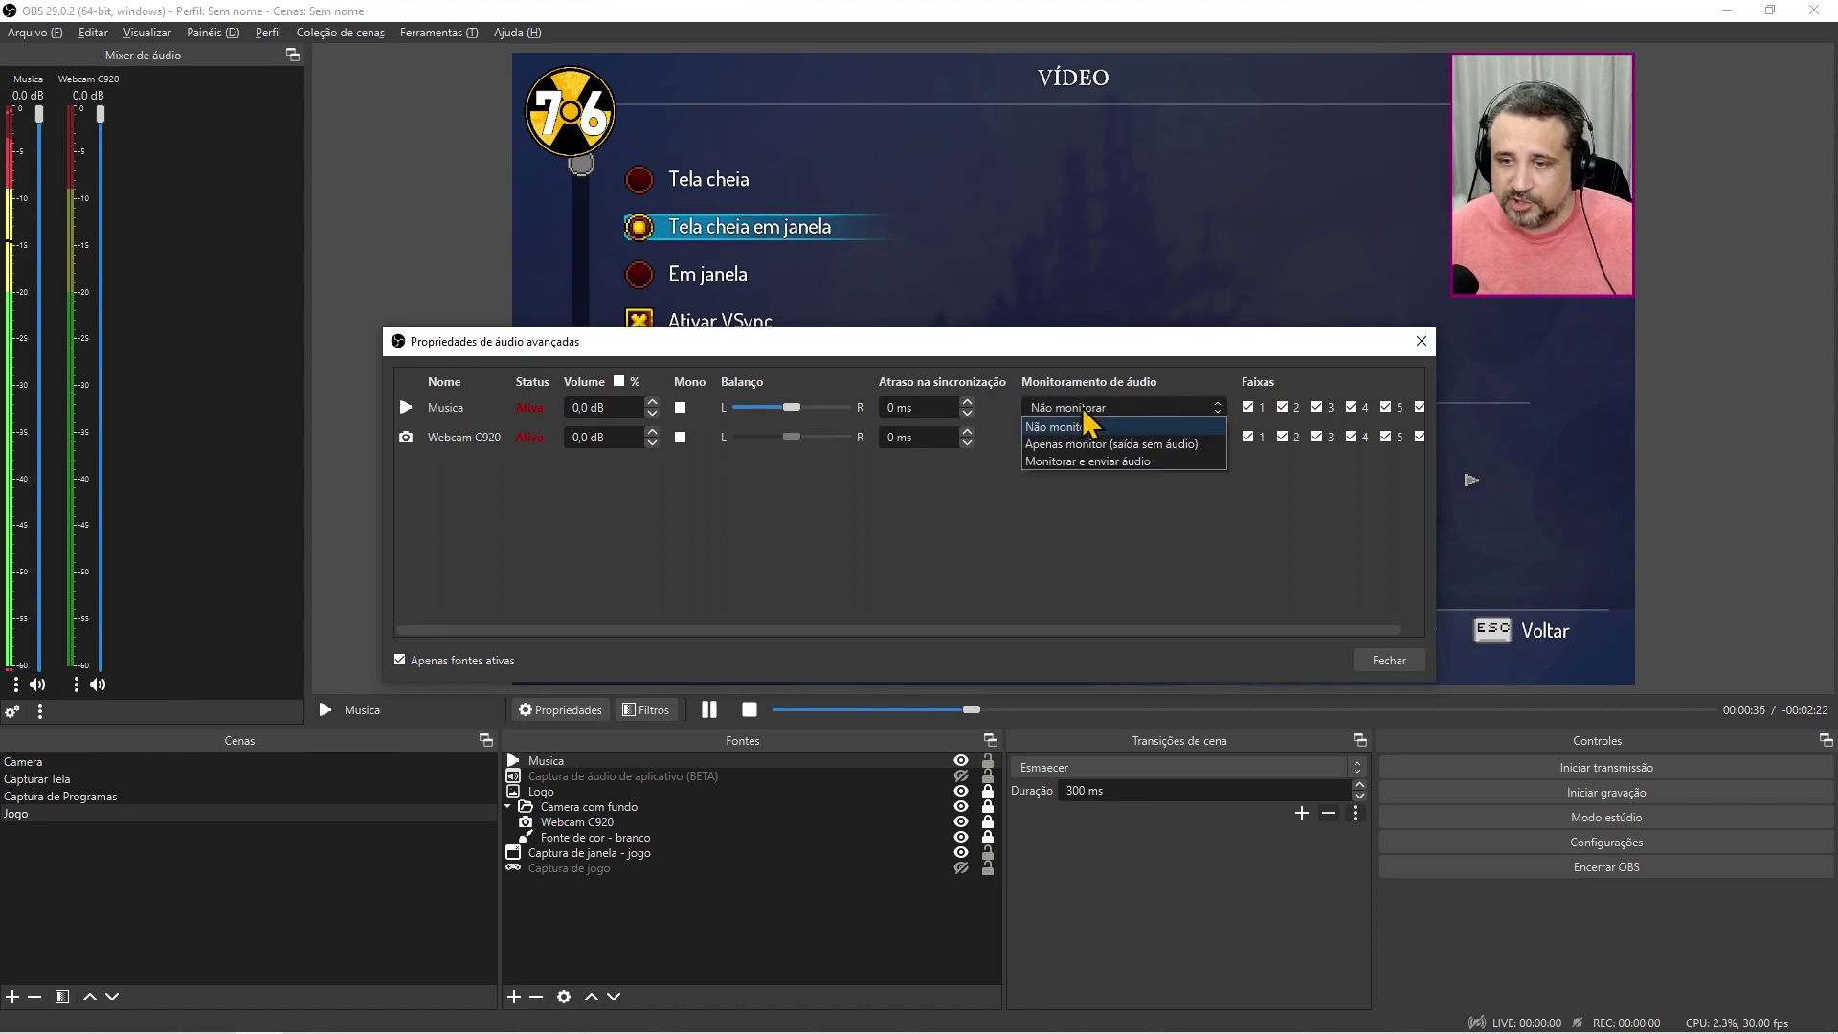
left_click(1077, 459)
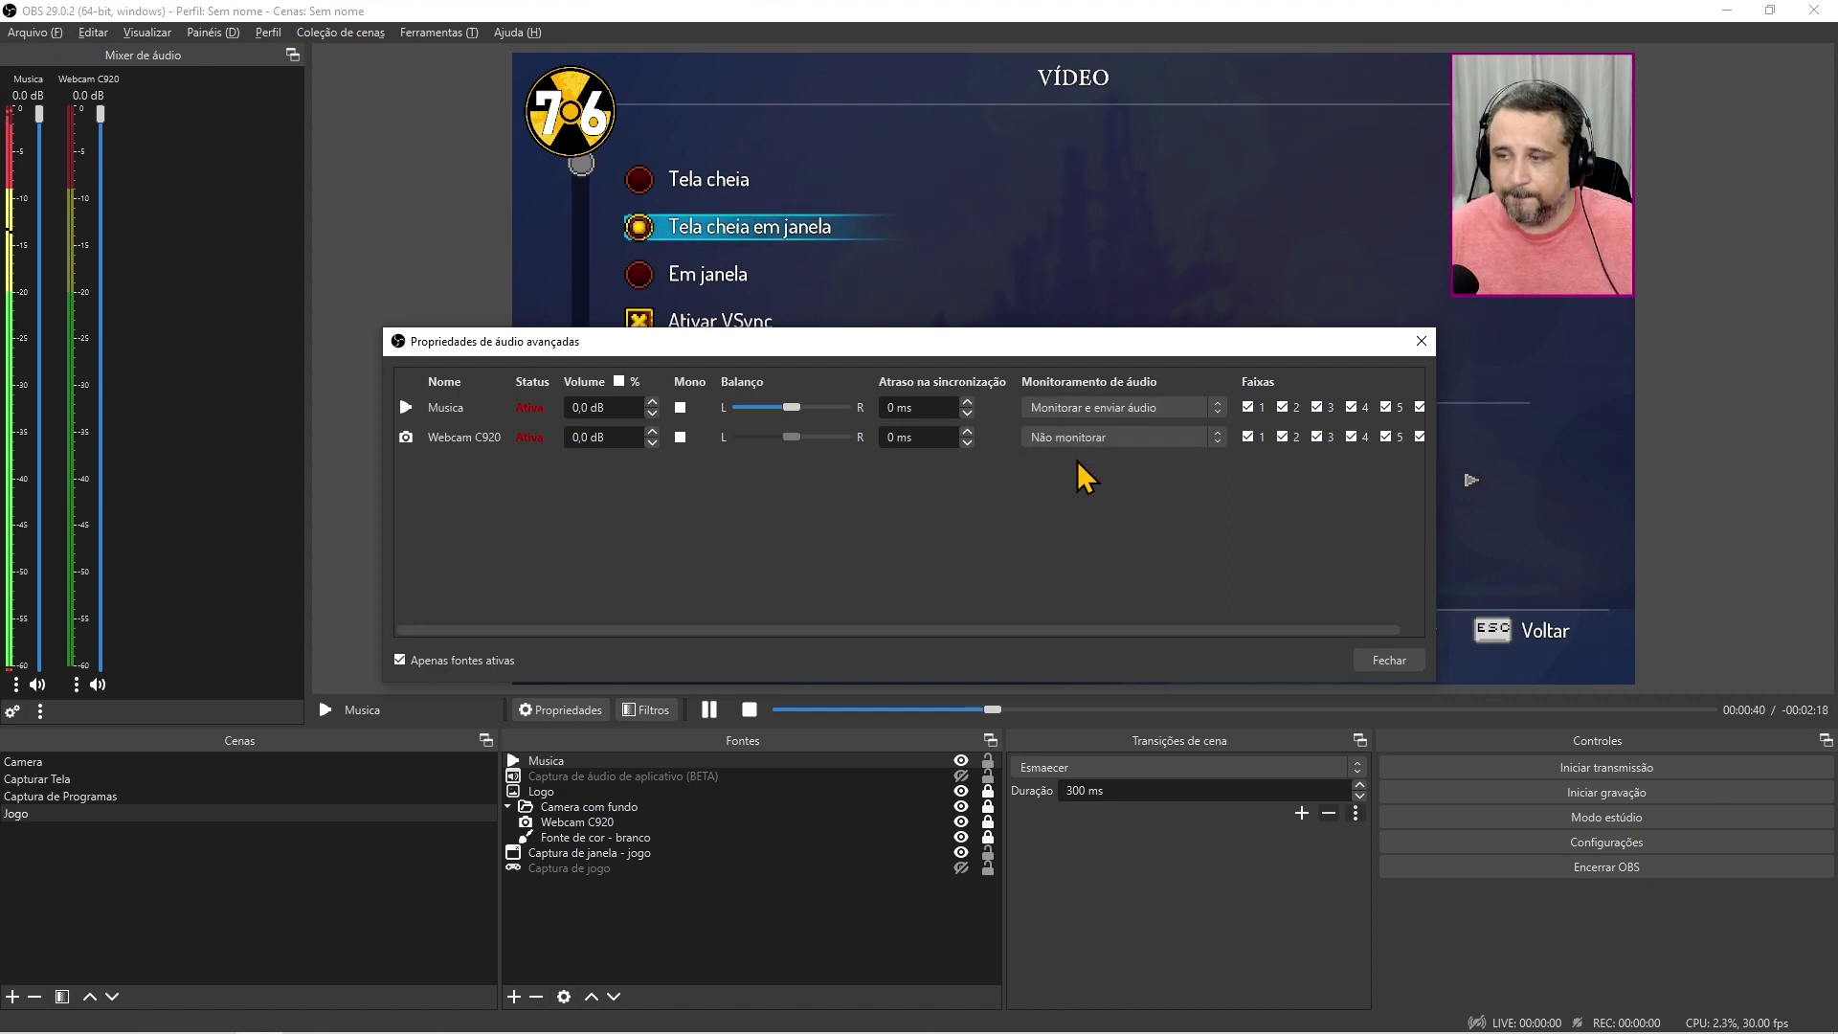
left_click(1393, 661)
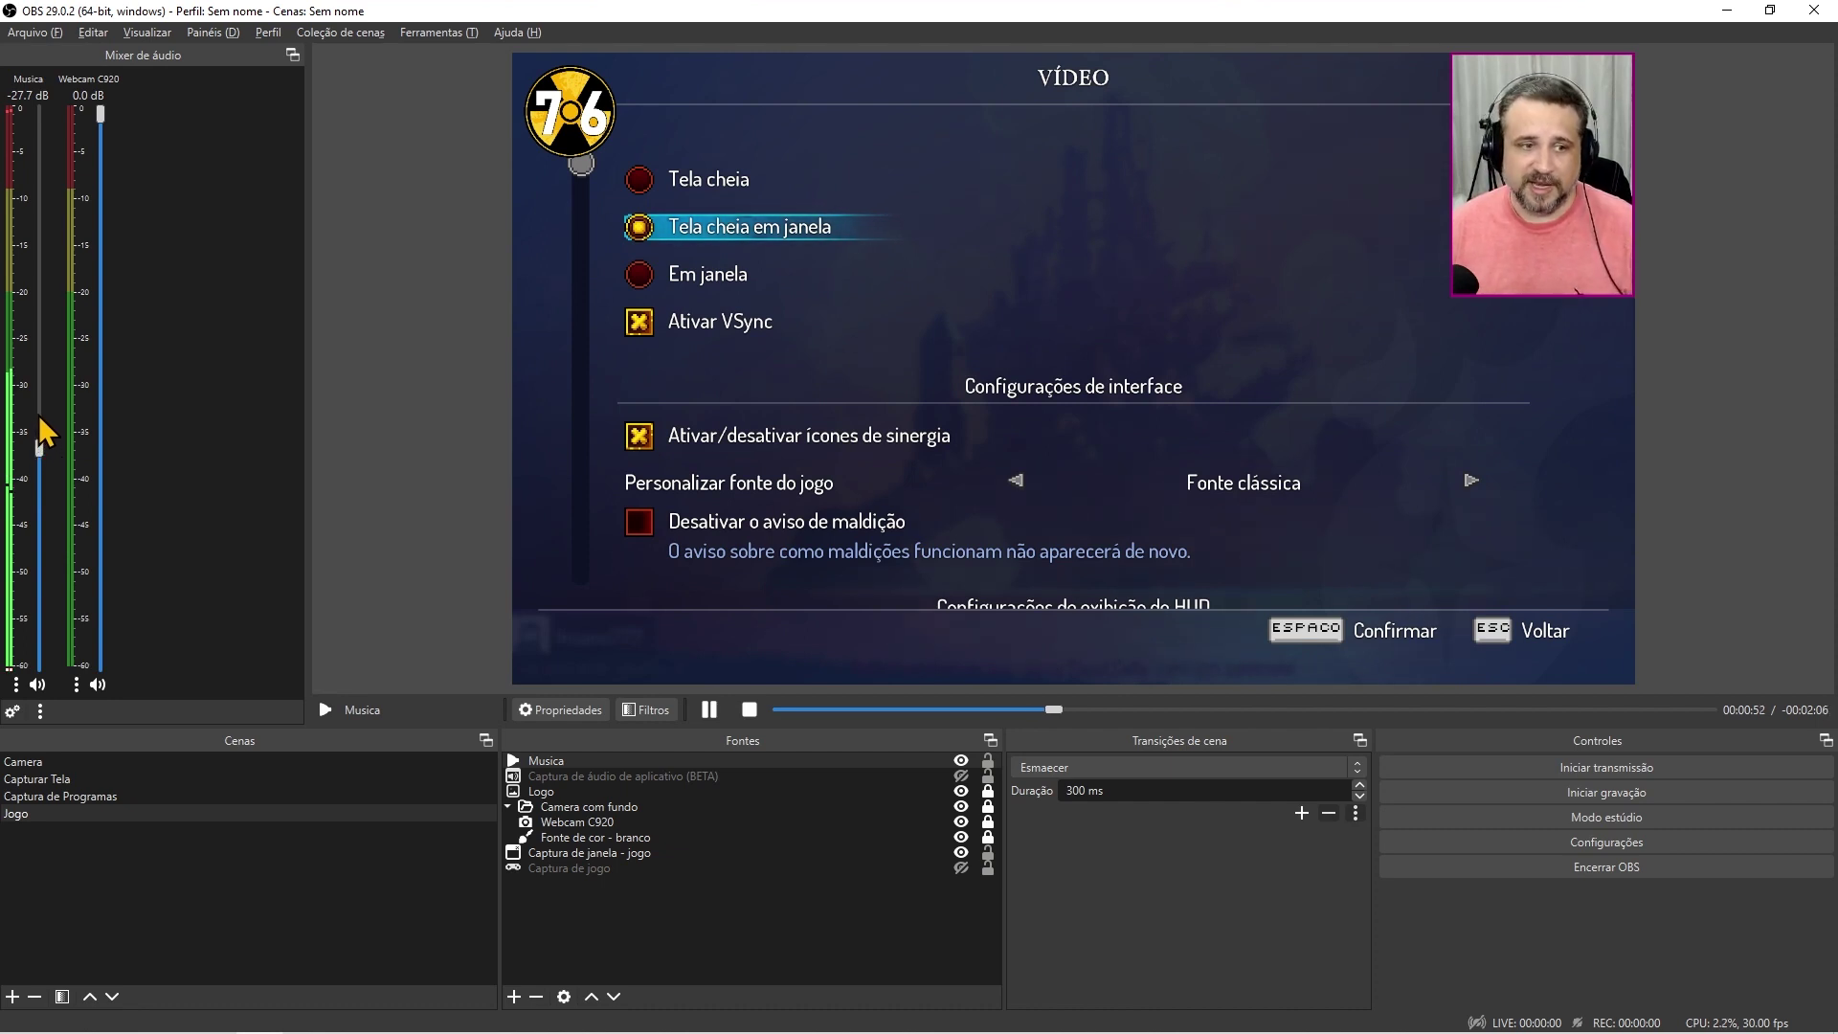
left_click_drag(43, 450, 4, 15)
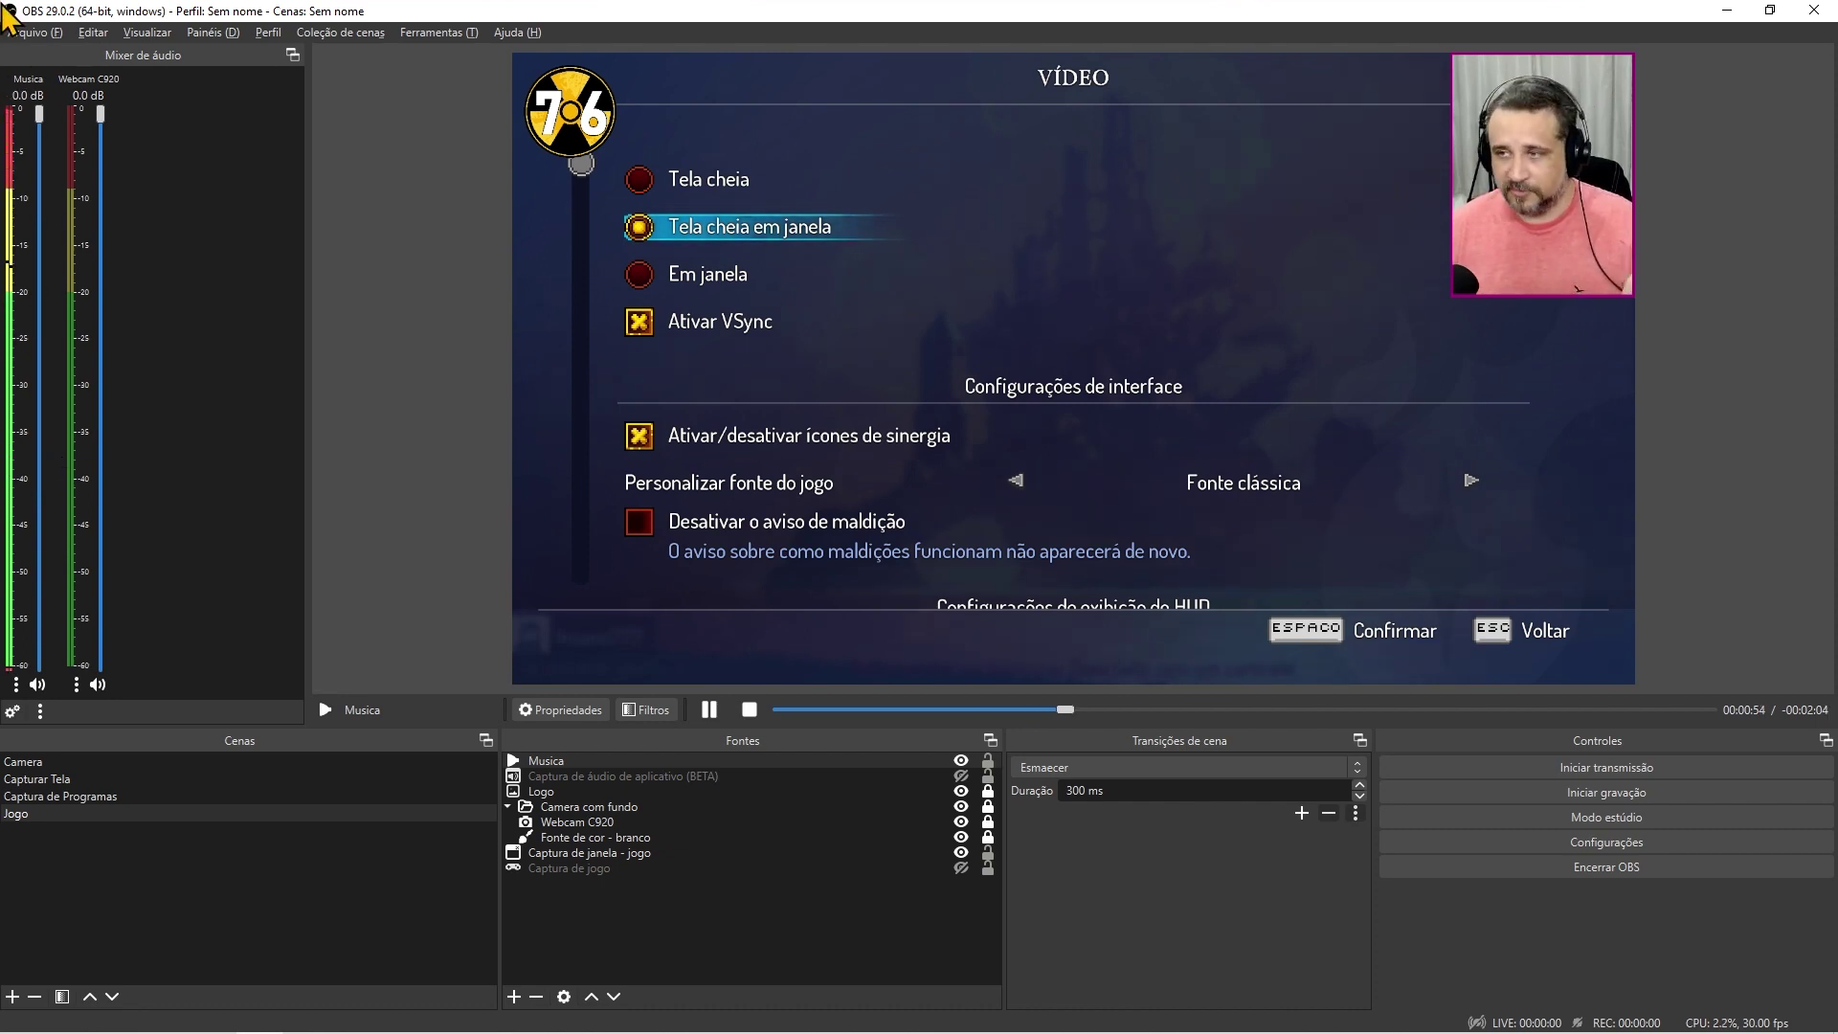
left_click_drag(46, 122, 43, 429)
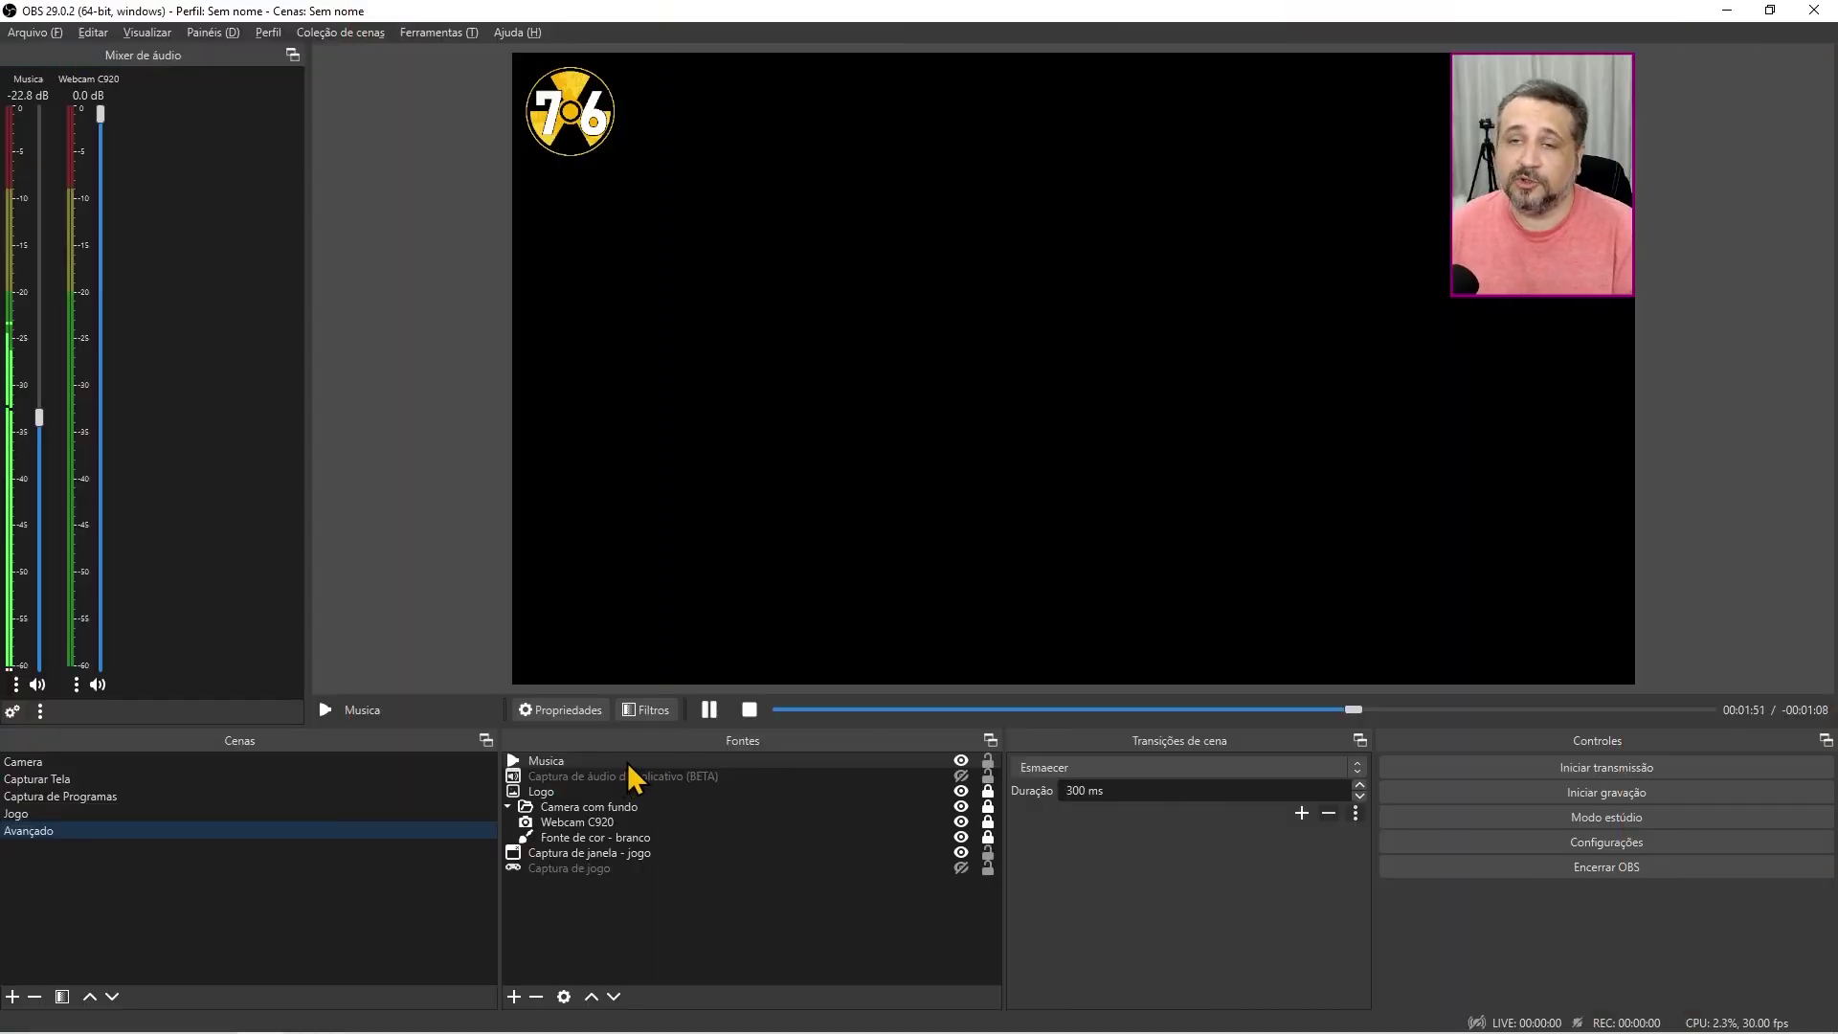
Step: Remove the Musica, application audio capture, window capture and game capture sources from the Avançado scene
left_click(575, 762)
key("Delete")
left_click(948, 544)
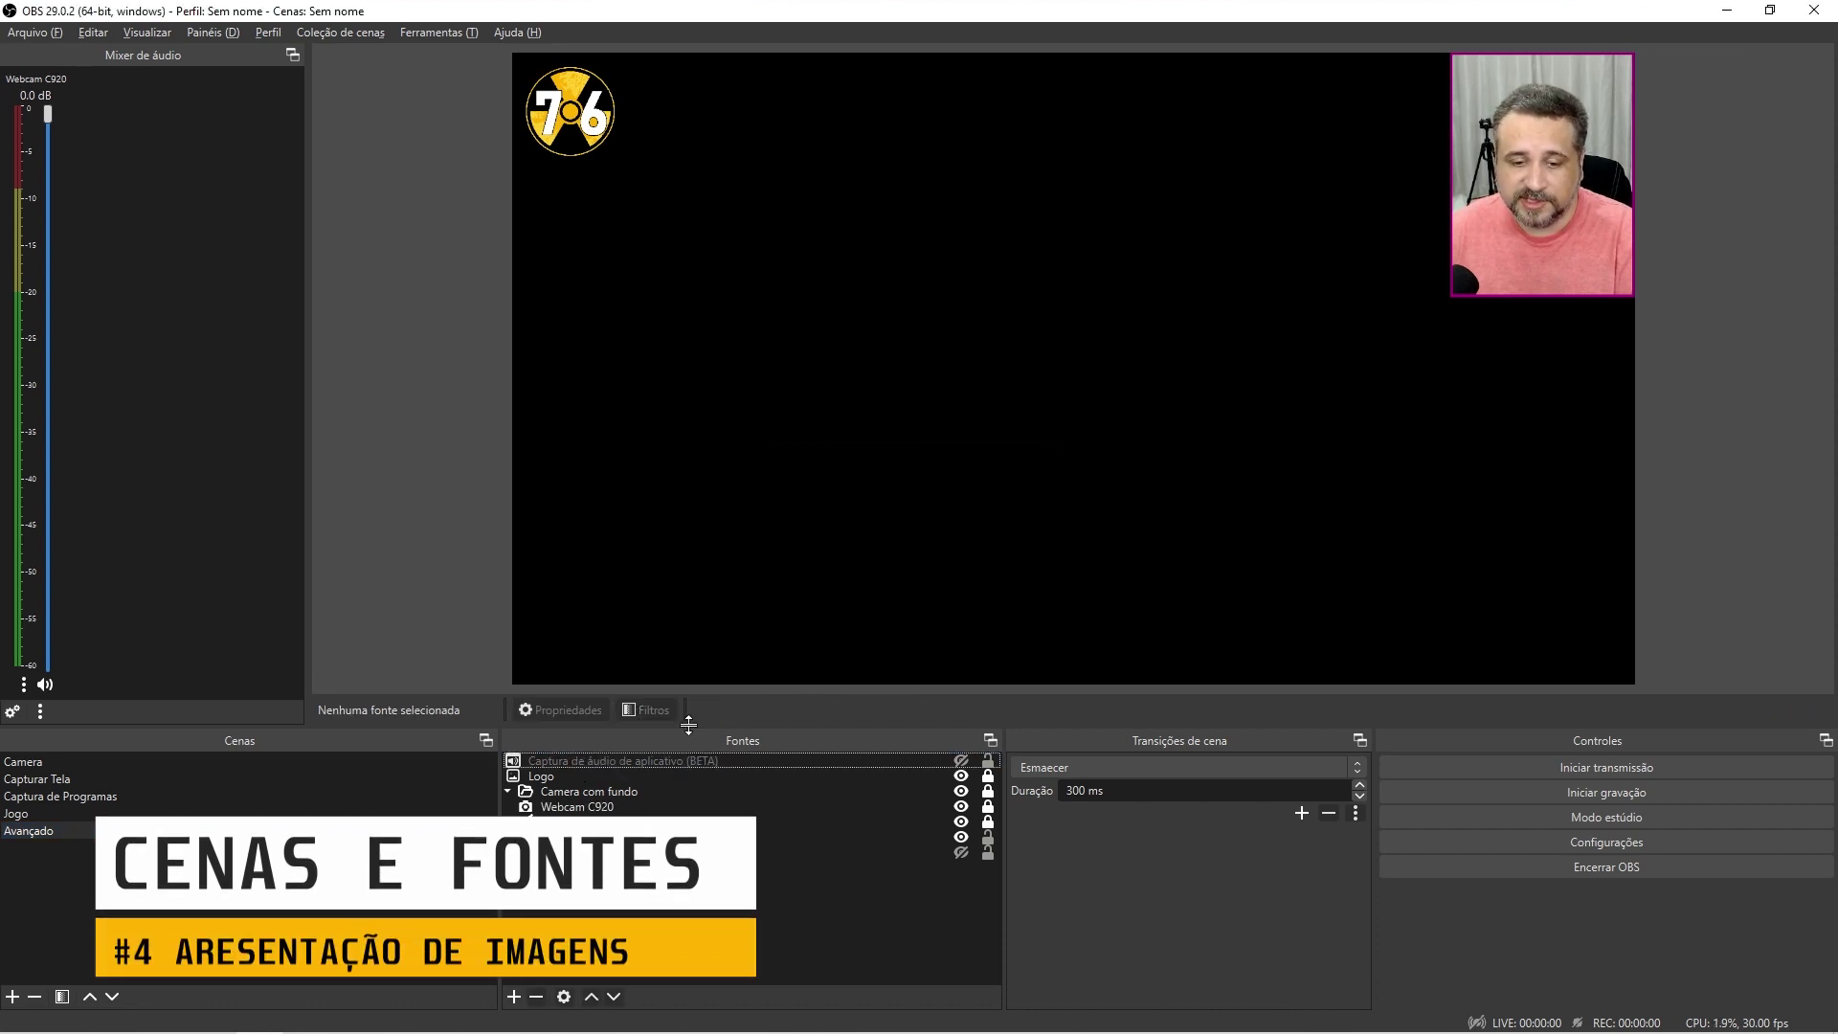
left_click(624, 761)
key("Delete")
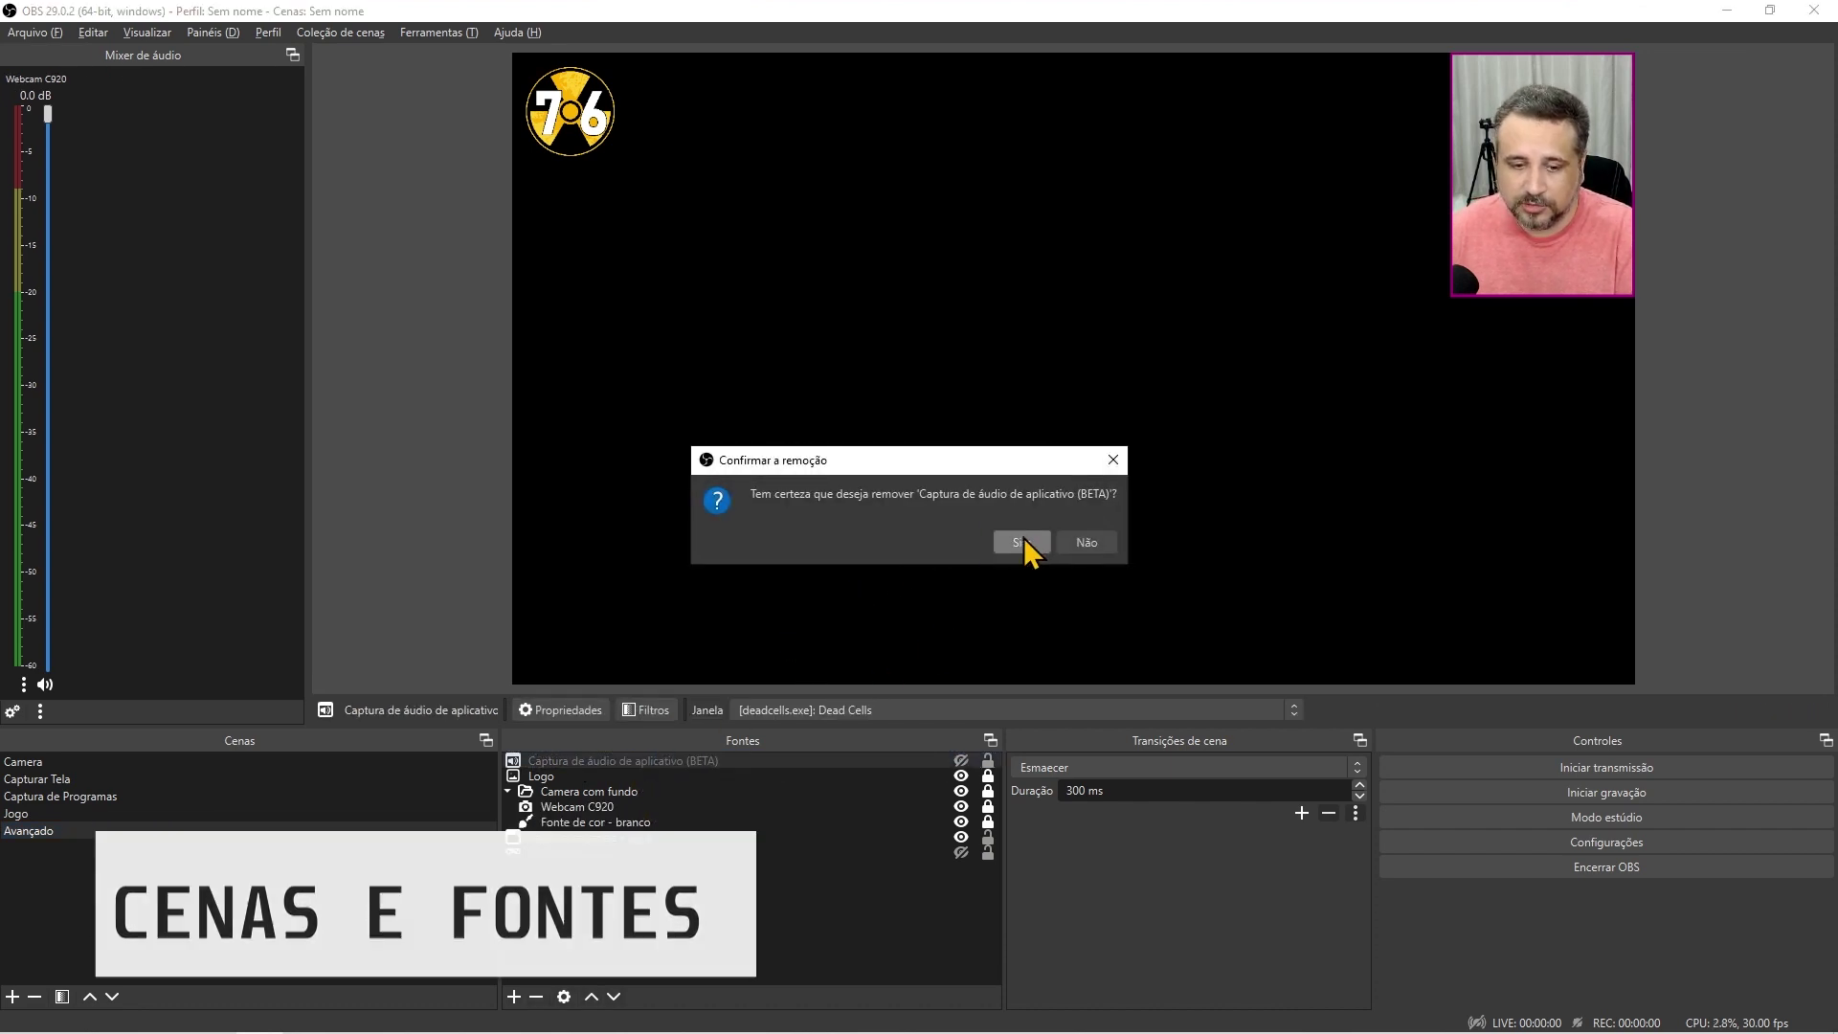
left_click(1022, 541)
key("Delete")
left_click(986, 541)
Step: Collapse the "Camera com fundo" group in the Avançado scene and select it
left_click(508, 775)
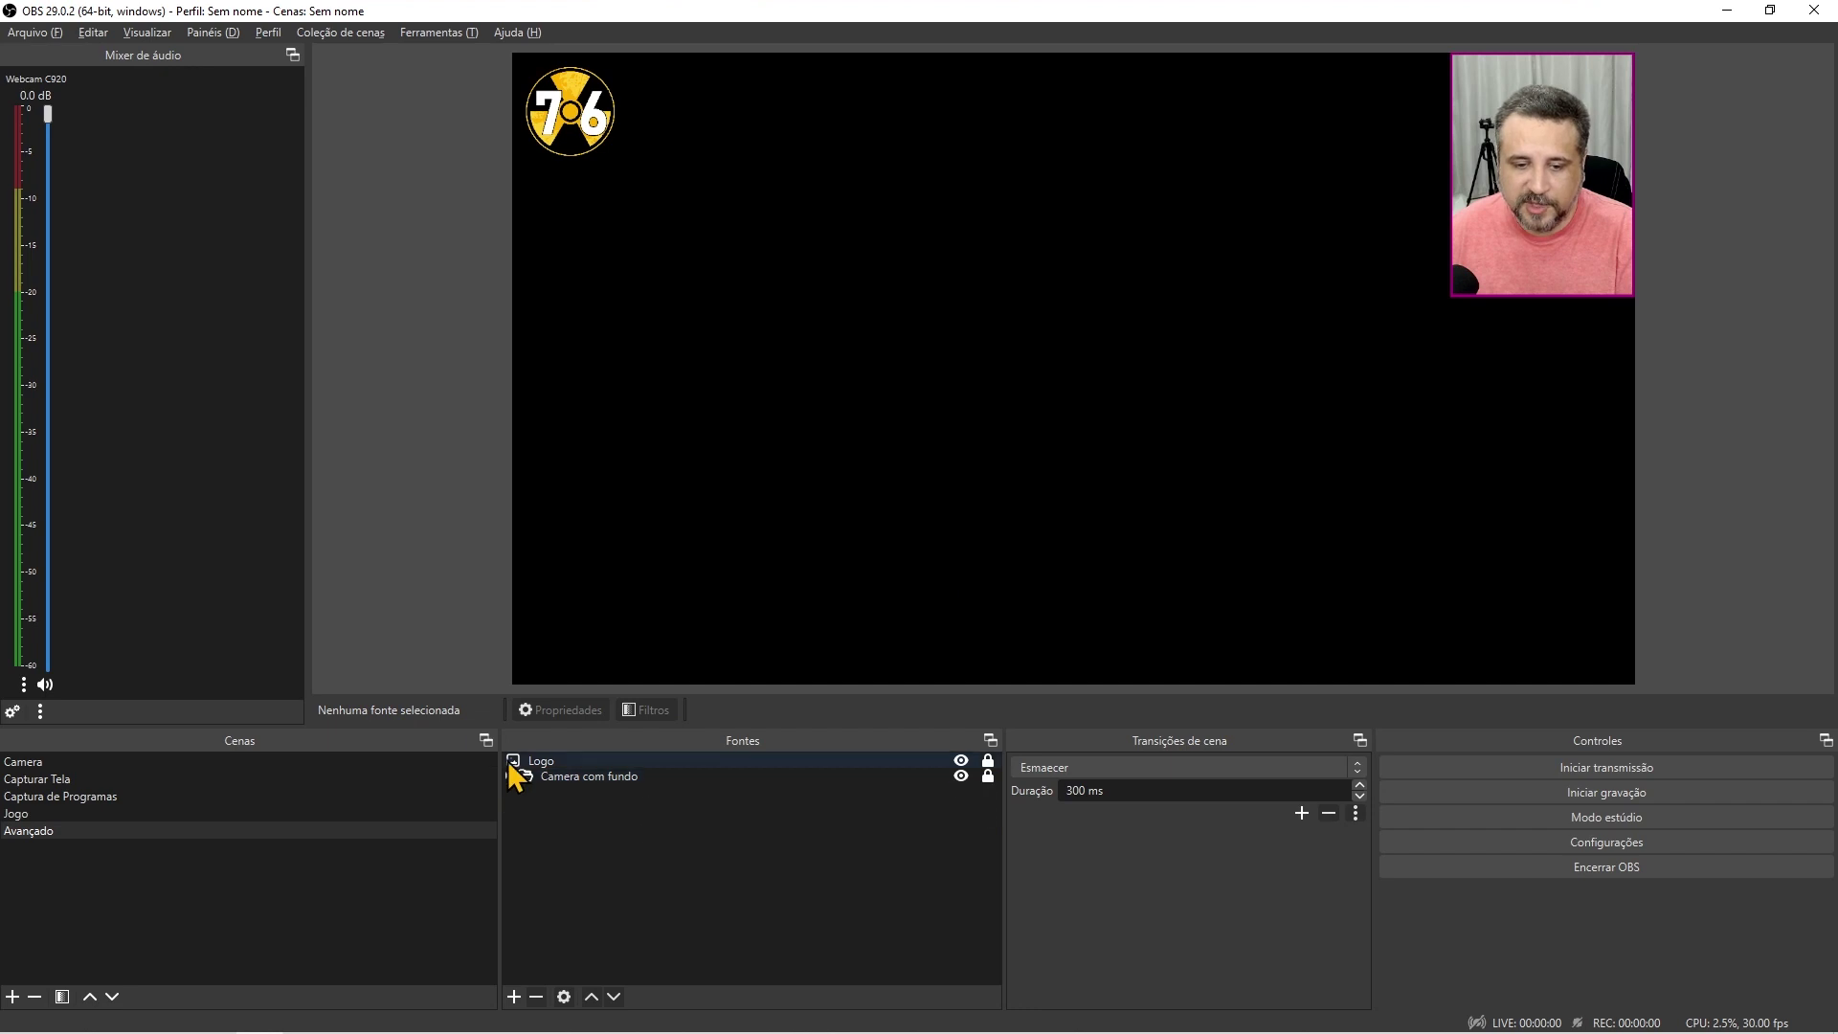
left_click(522, 766)
left_click(553, 776)
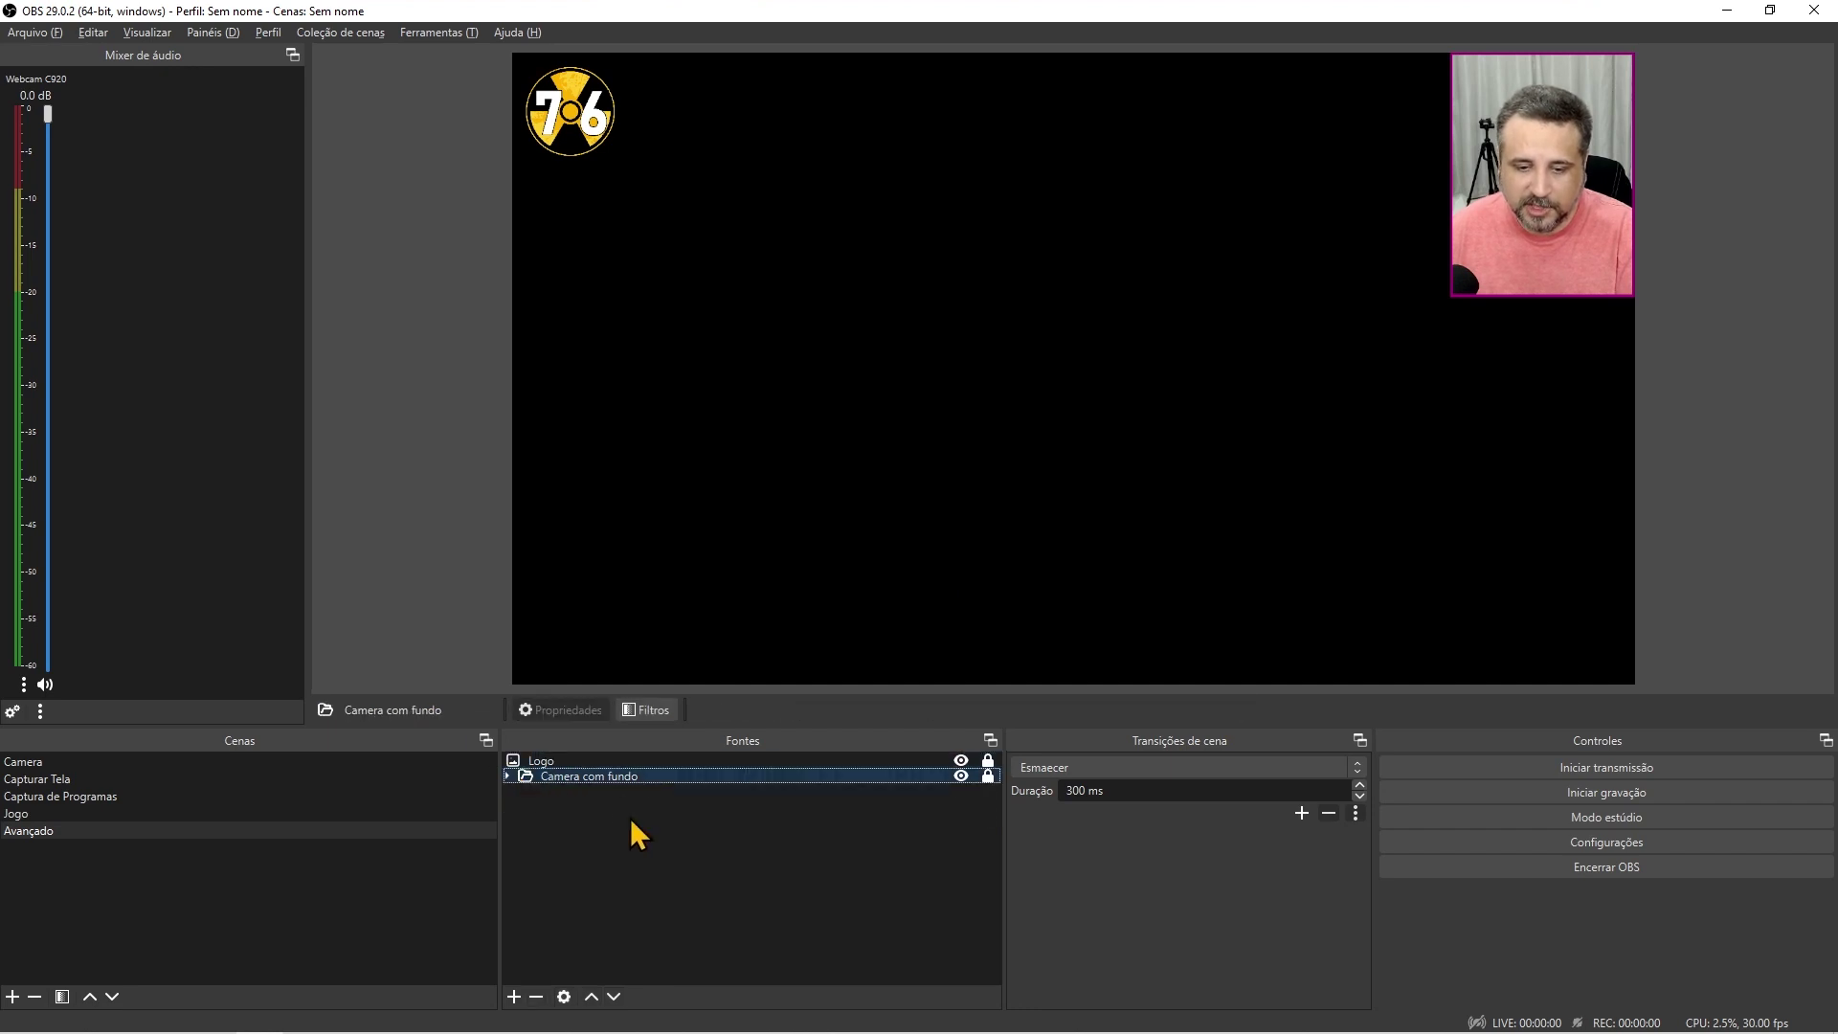
Step: Add a new image slideshow source named "Apresentação de imagens" to the Avançado scene
left_click(515, 997)
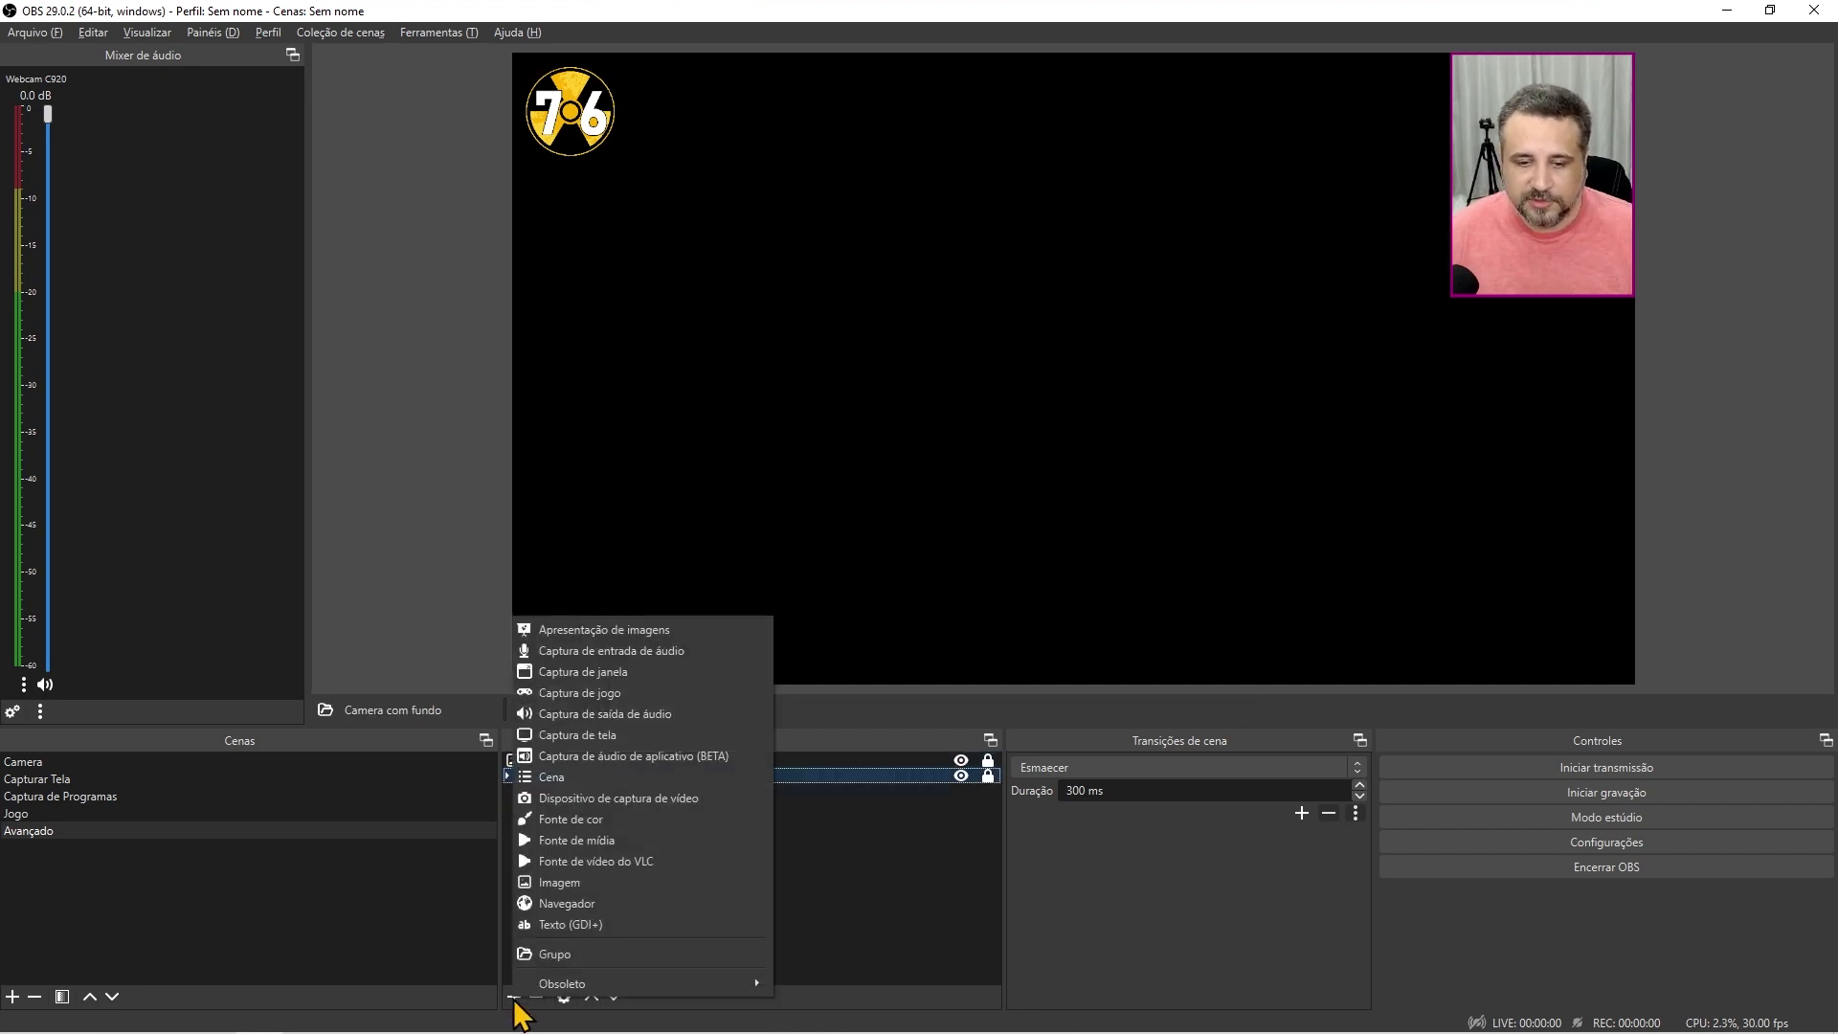
left_click(651, 630)
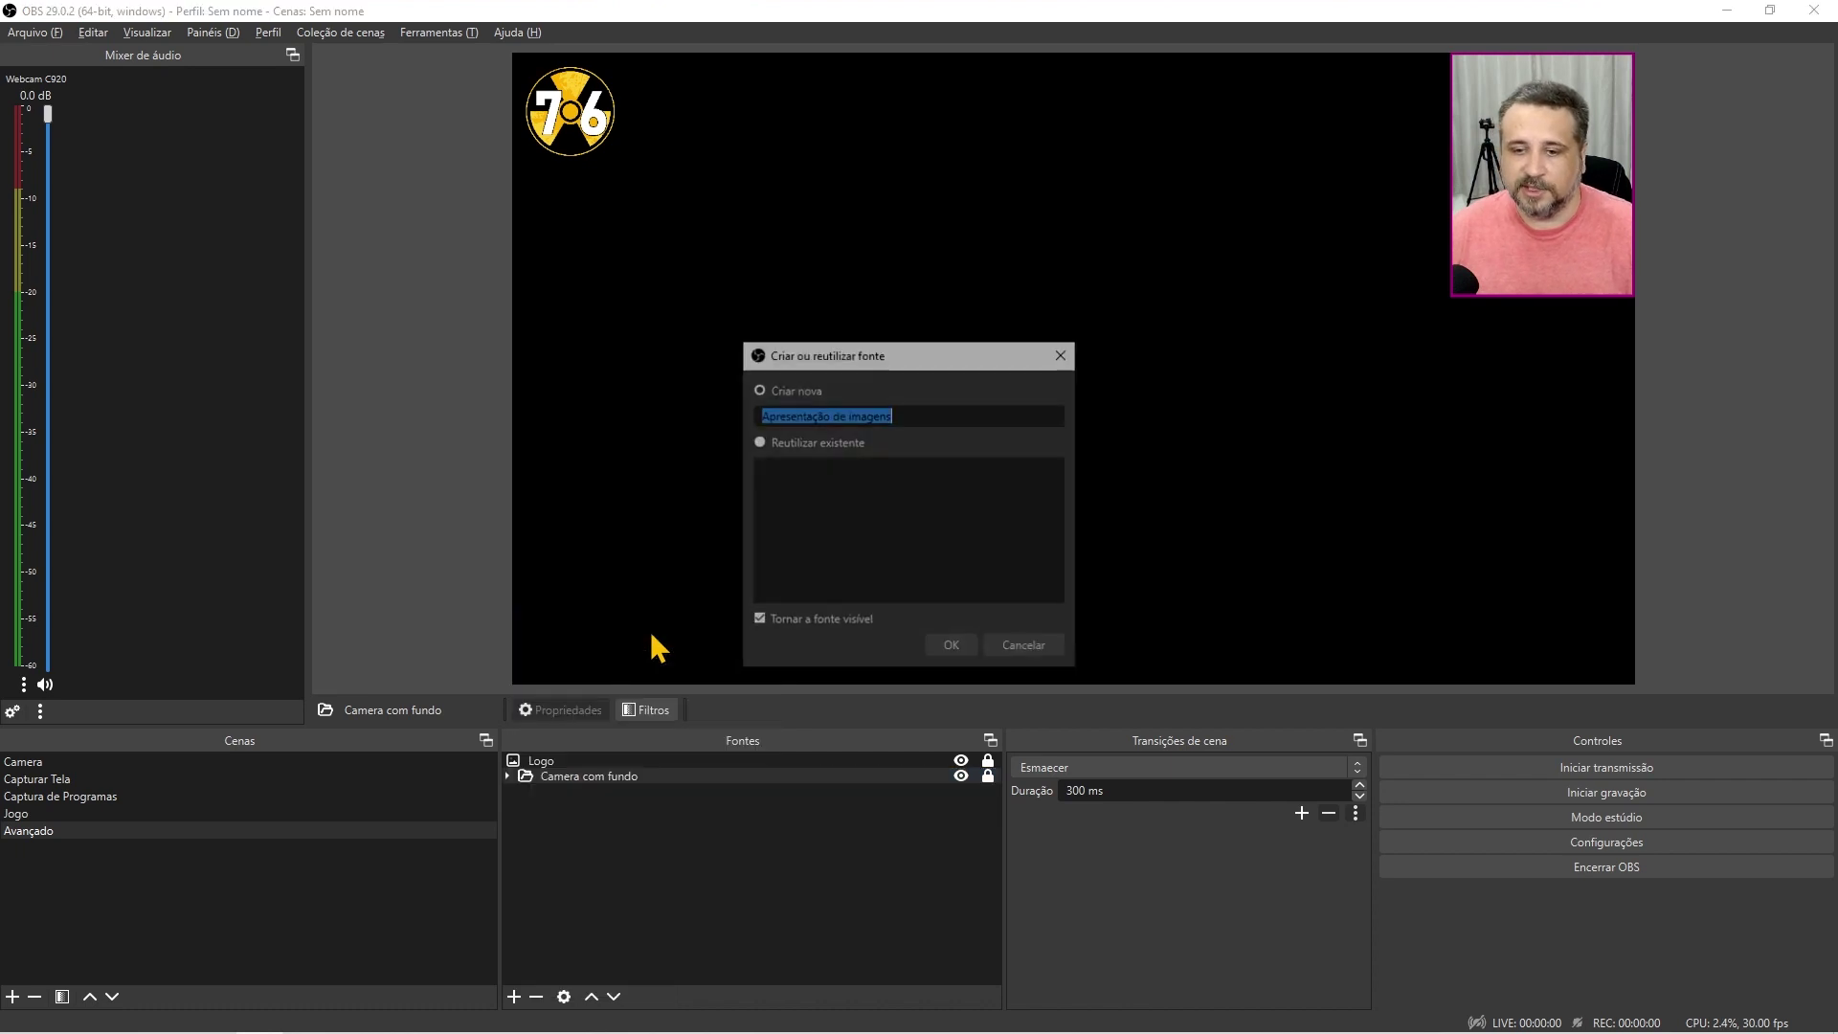
left_click(952, 641)
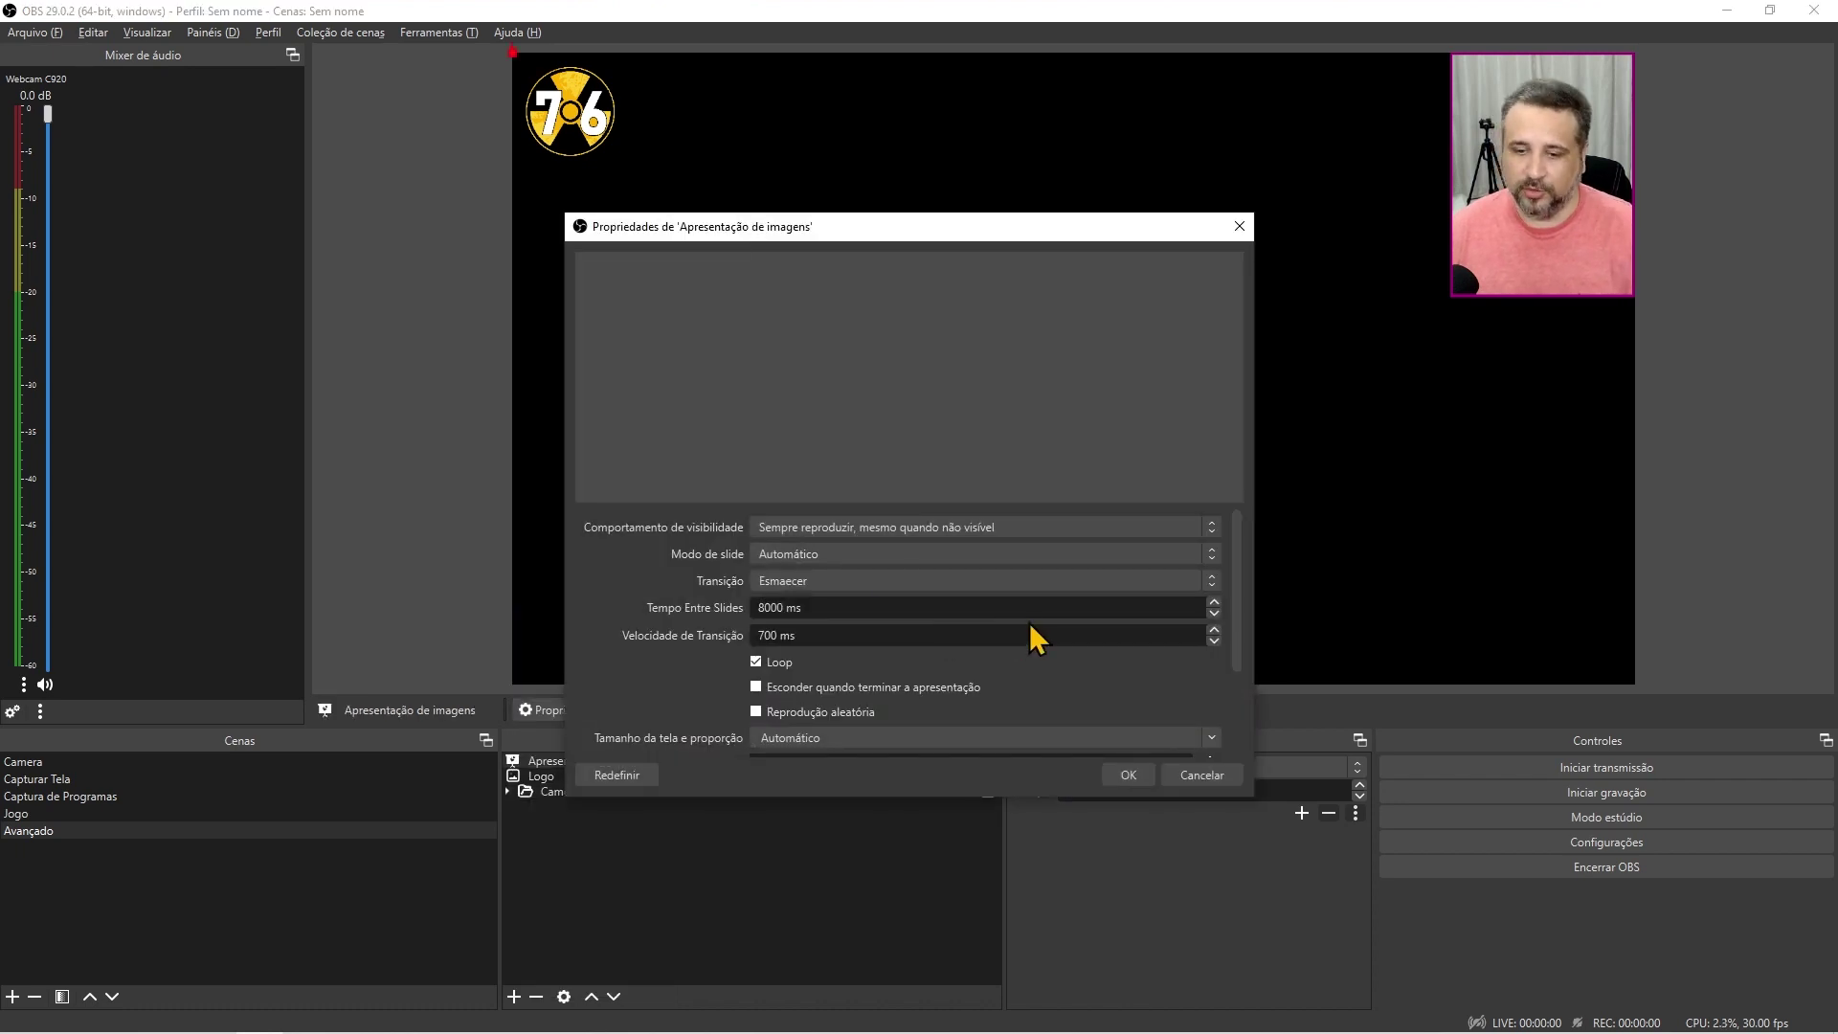
Step: Start adding individual image files to the slideshow from the Fotos Free folder, widening and repositioning the file browser
scroll(939, 651, "down", 2)
scroll(937, 658, "down", 2)
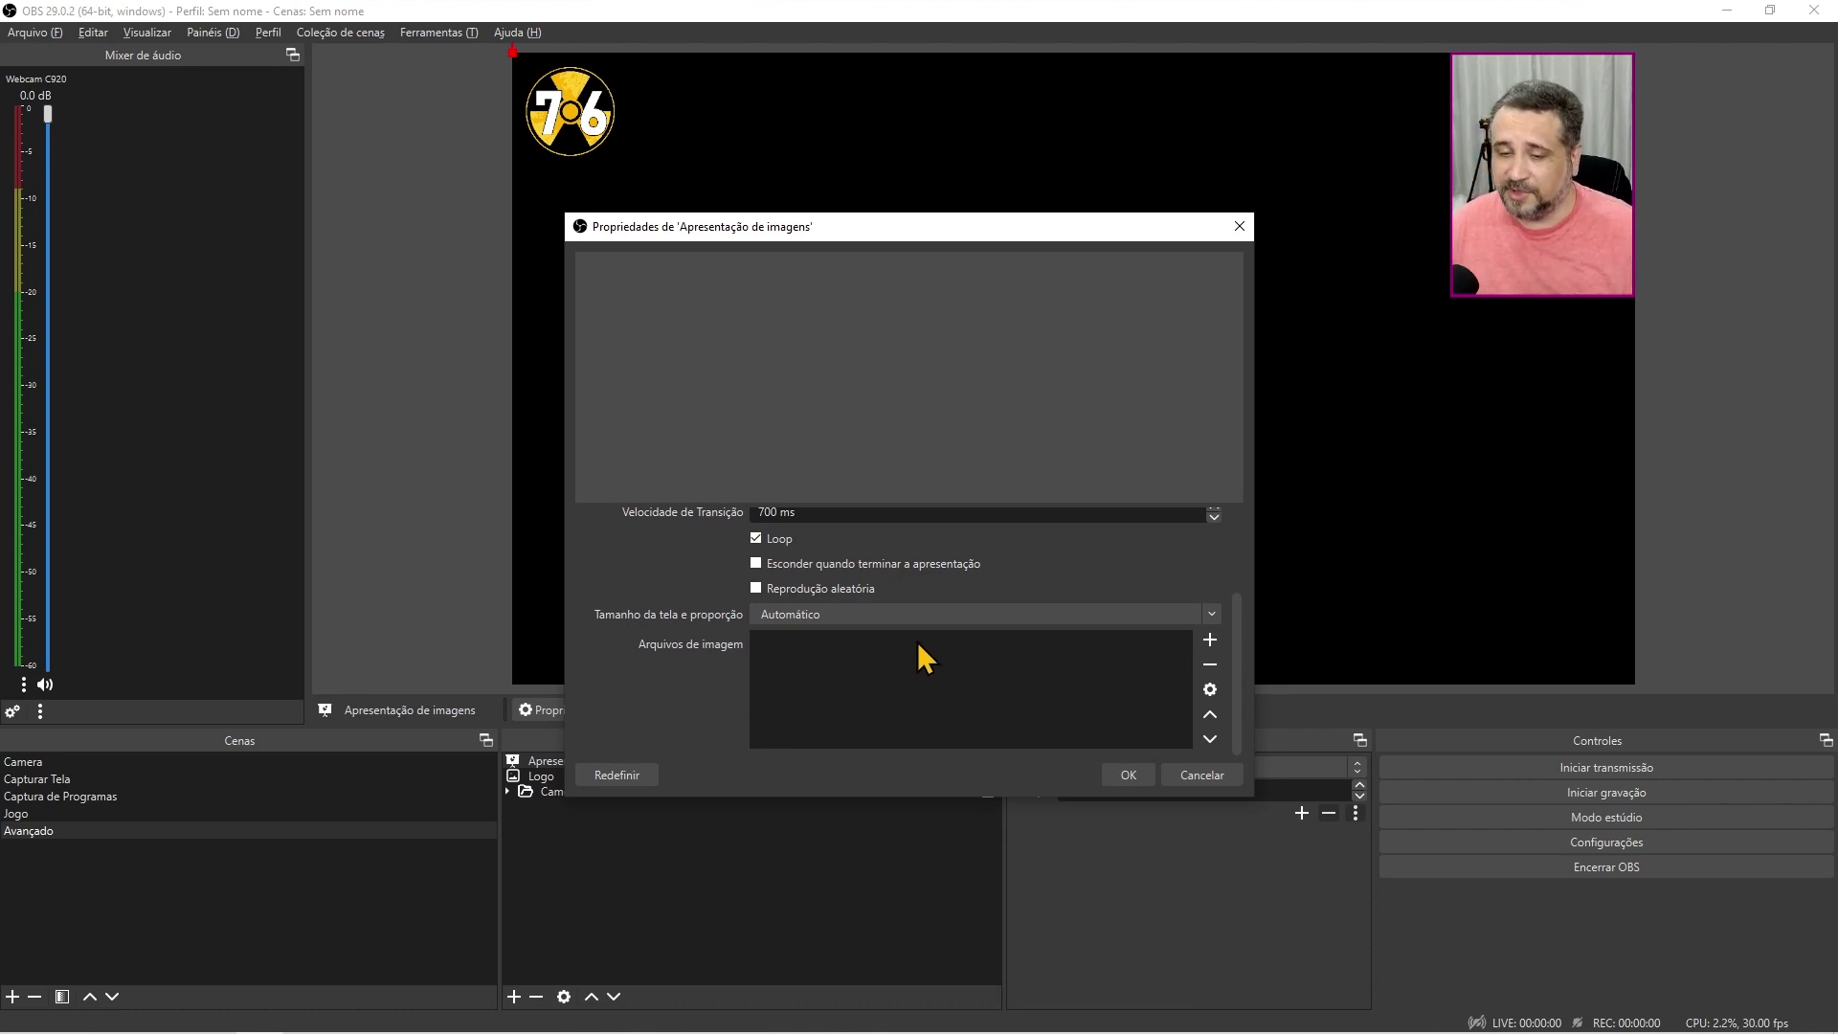
left_click(1209, 640)
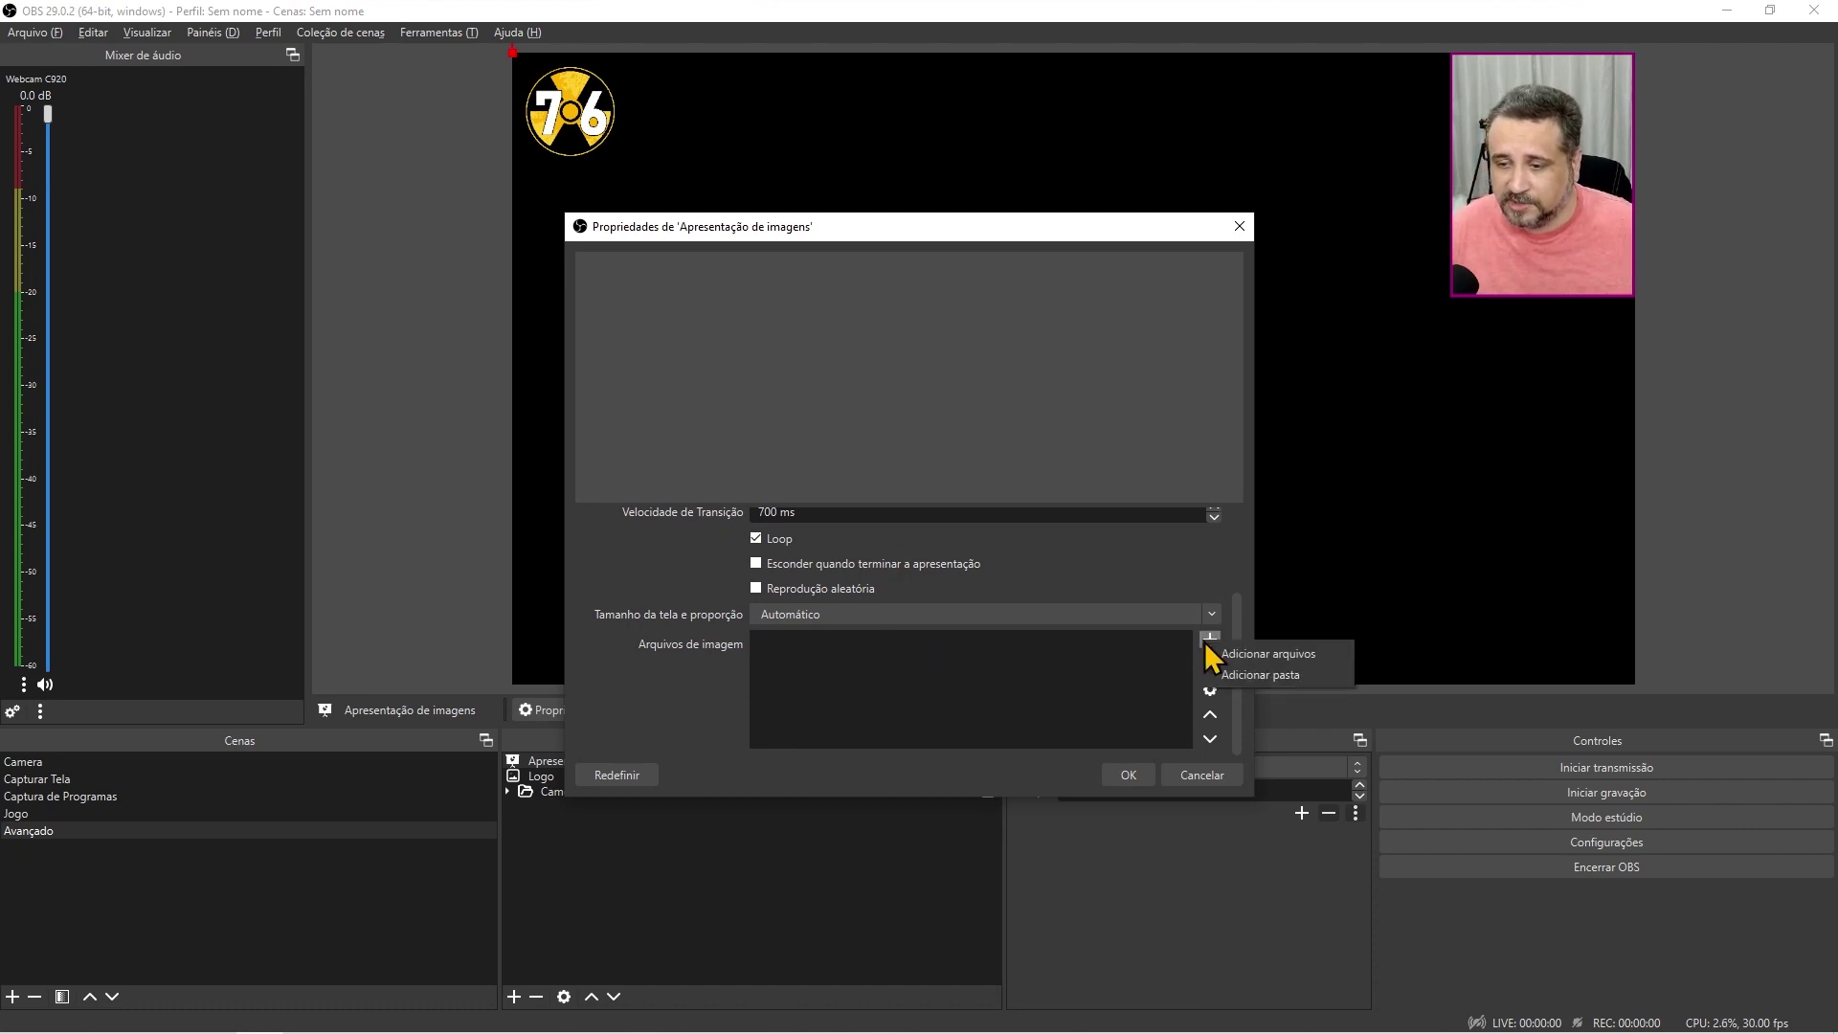
left_click(1260, 656)
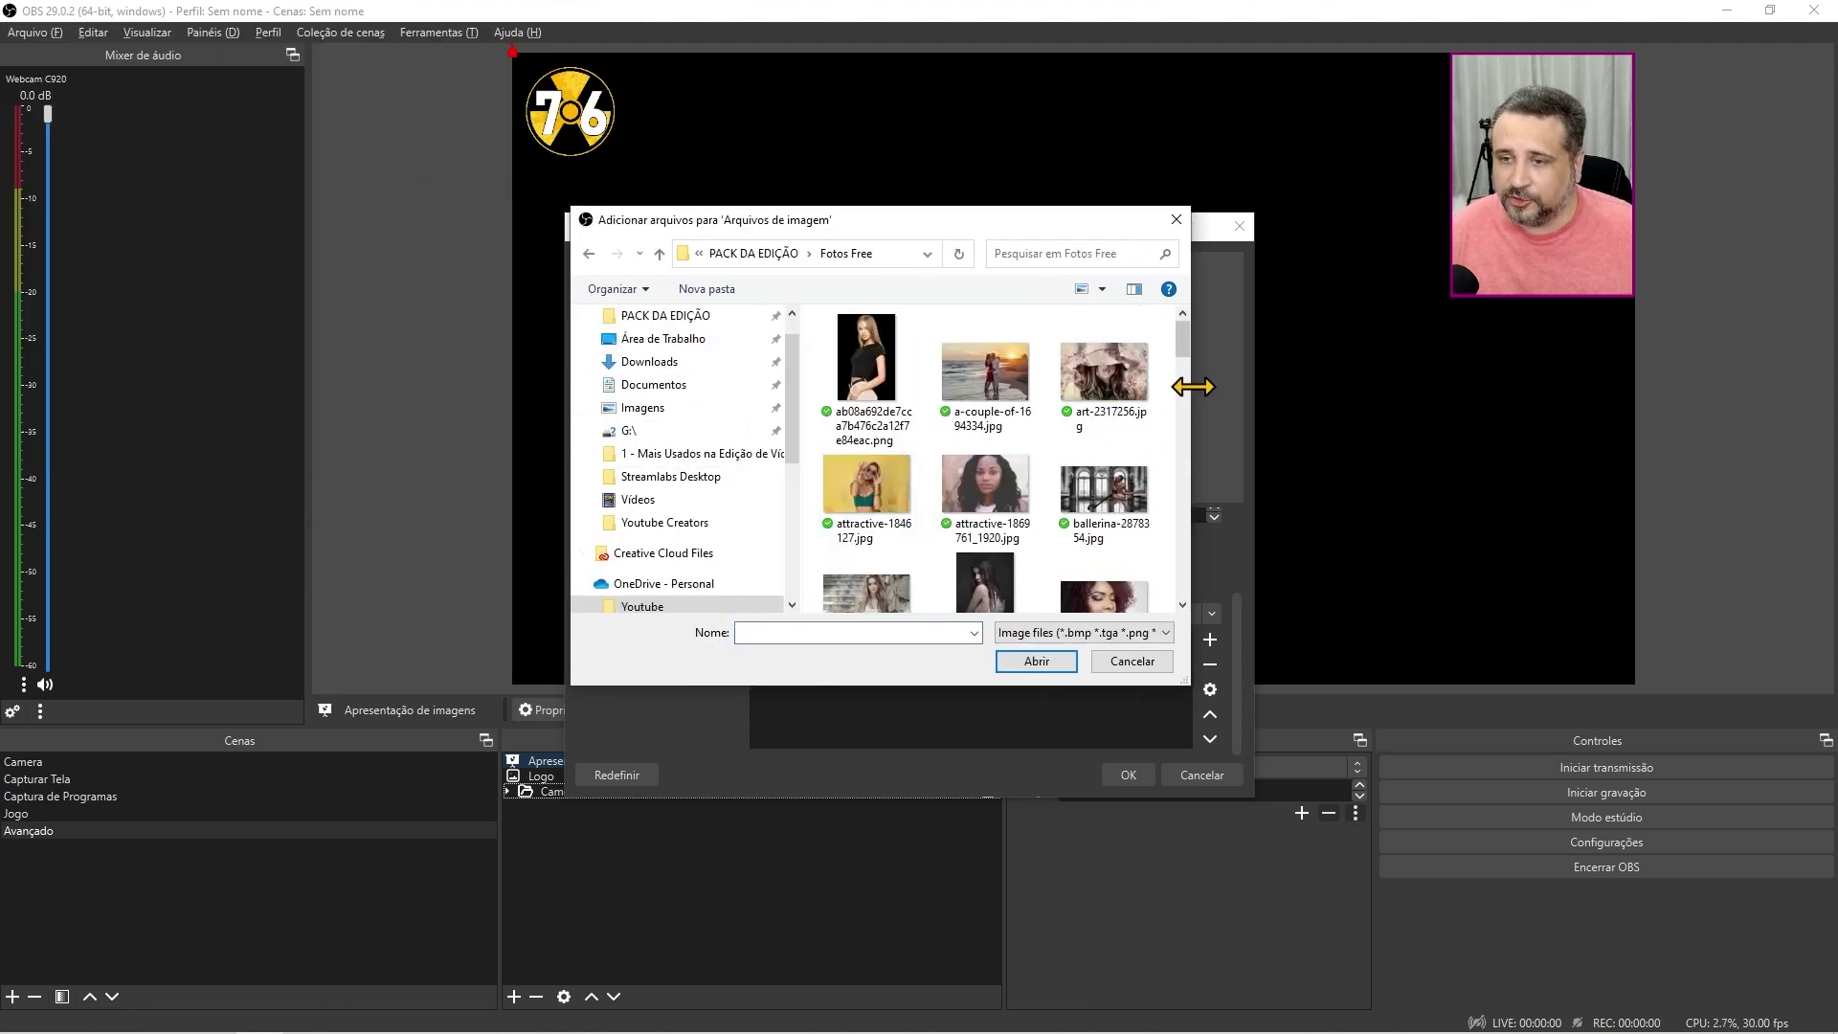
left_click_drag(1192, 386, 1428, 418)
left_click_drag(1180, 227, 992, 207)
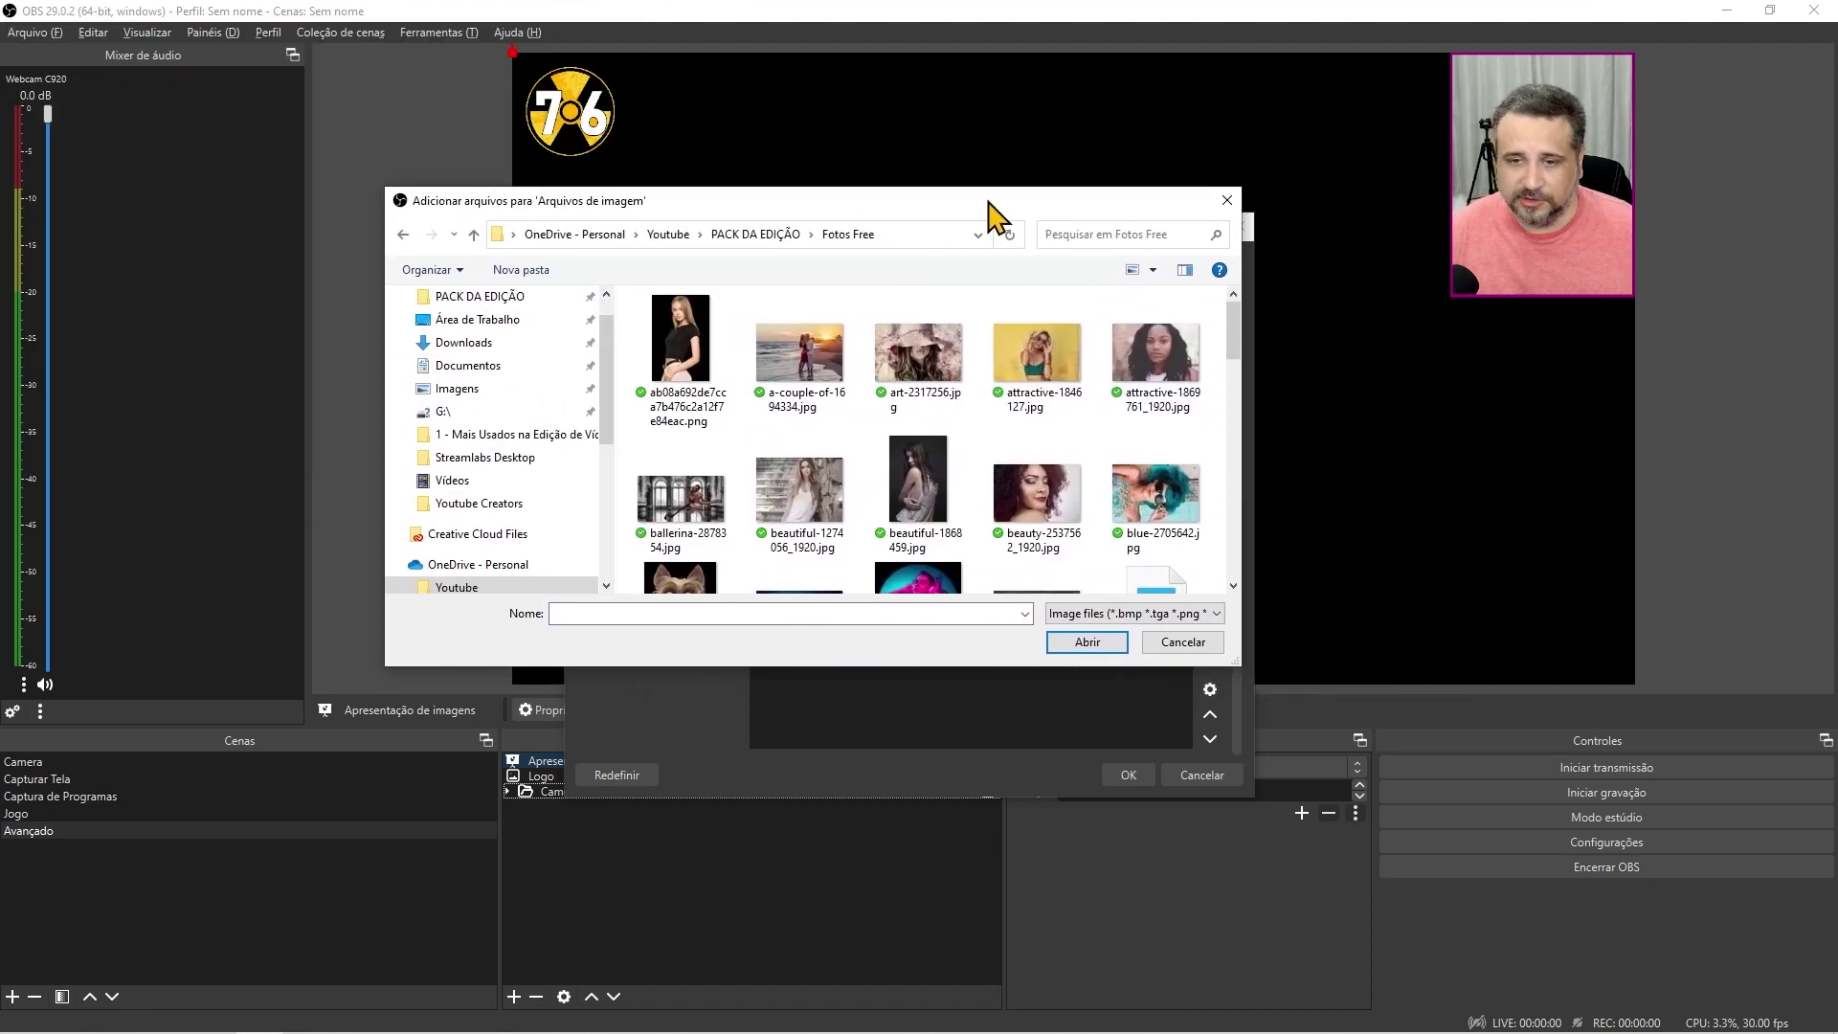
Step: Add the first ten images of the Fotos Free folder to the slideshow and accept its properties
left_click(677, 345)
left_click(797, 353)
left_click(926, 373)
left_click(1052, 369)
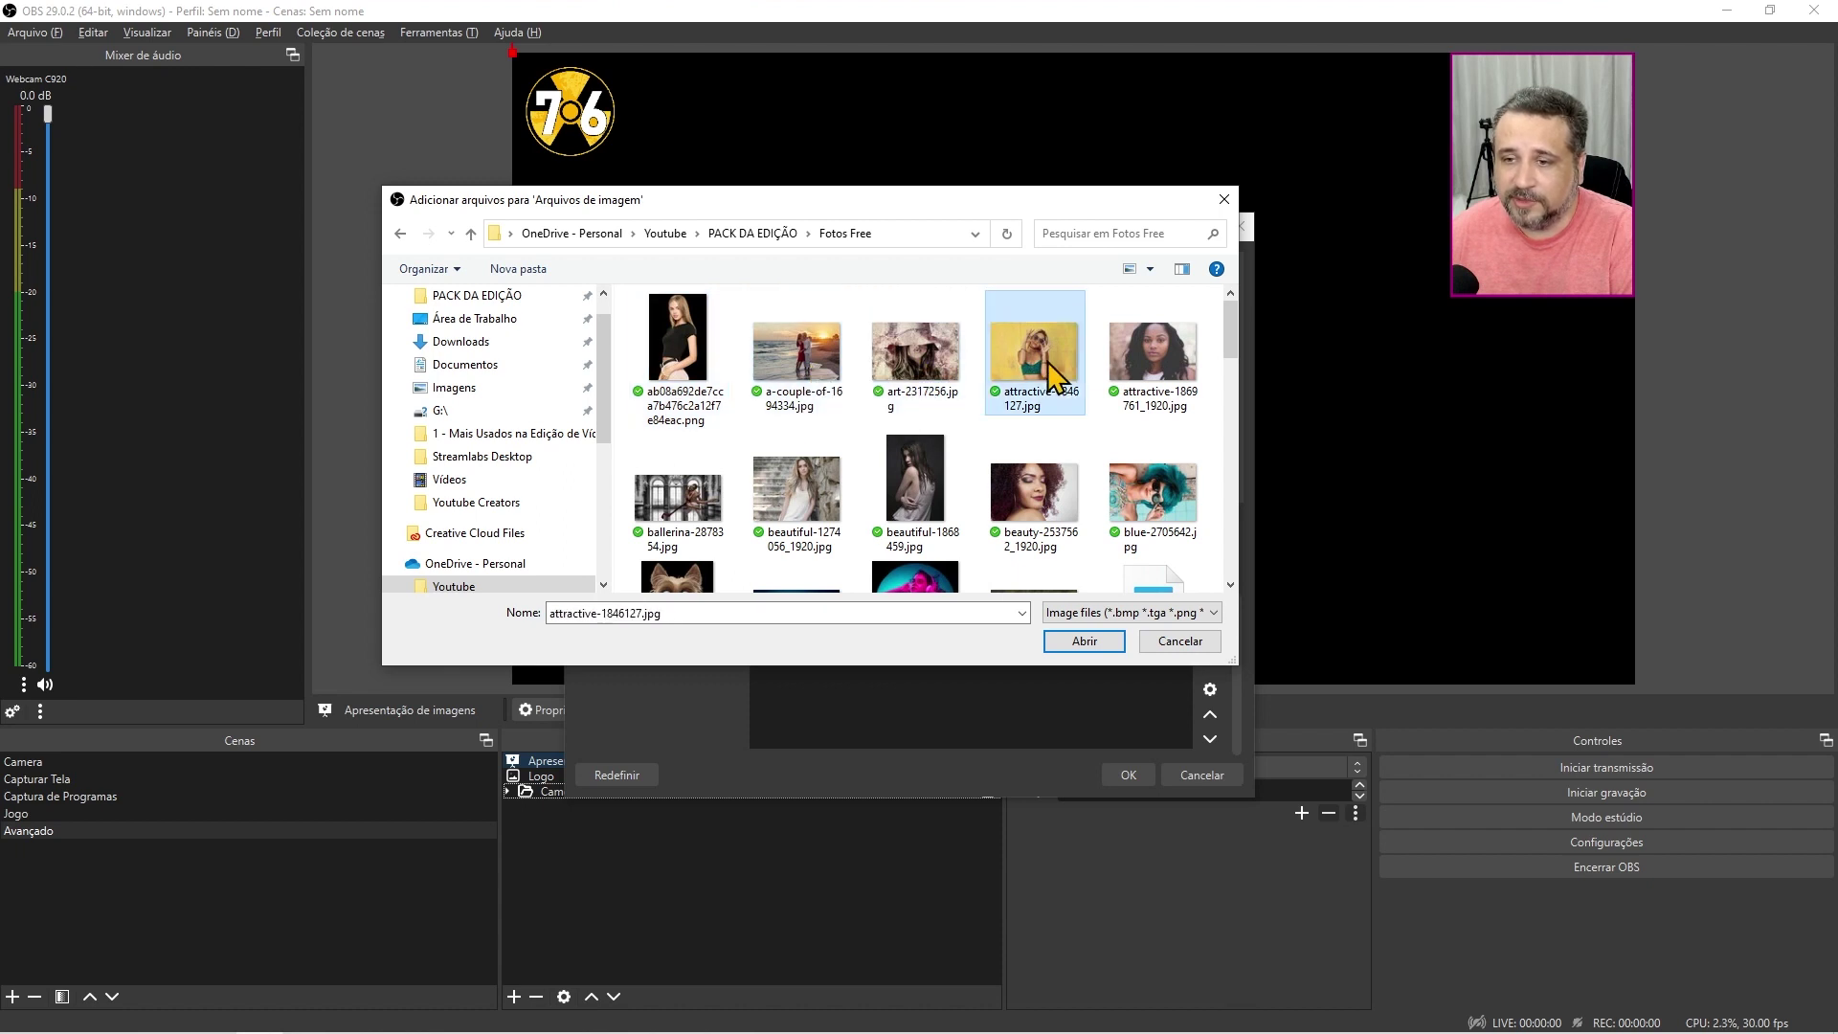
left_click(1149, 508)
left_click(944, 489)
left_click(787, 490)
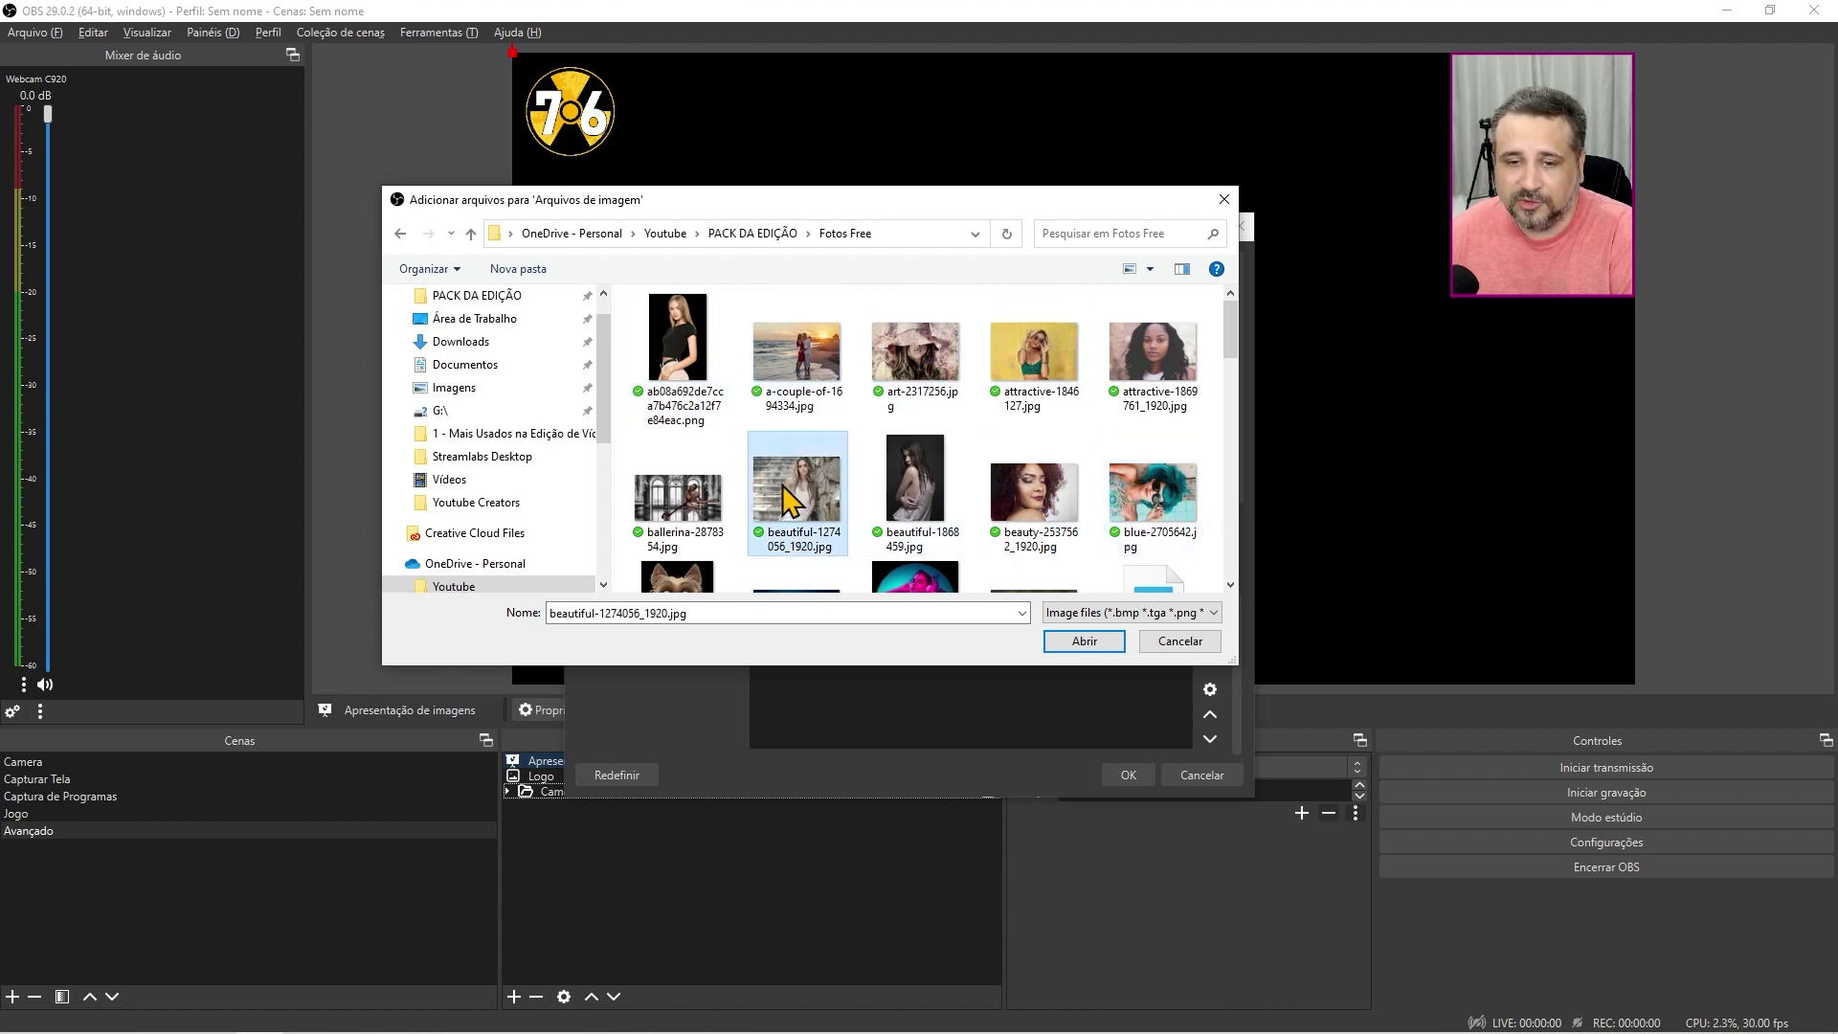
left_click(674, 510)
key("ctrl+a")
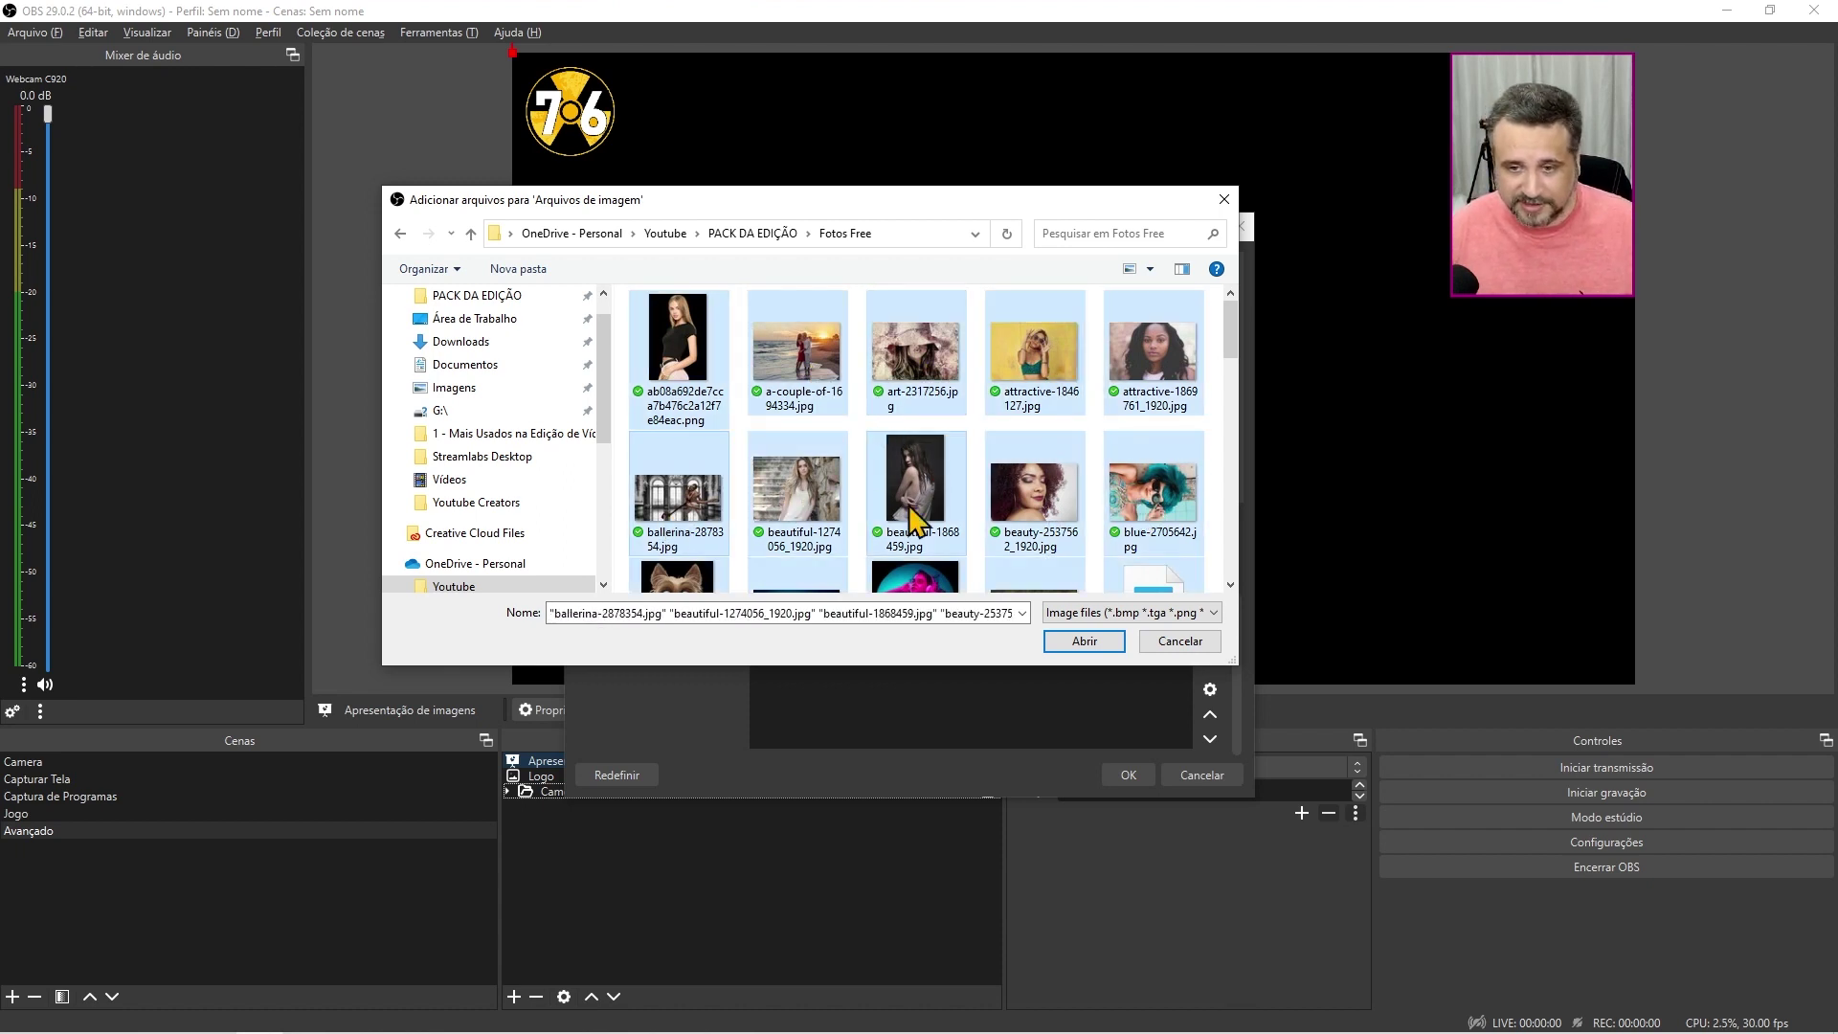
left_click(1093, 646)
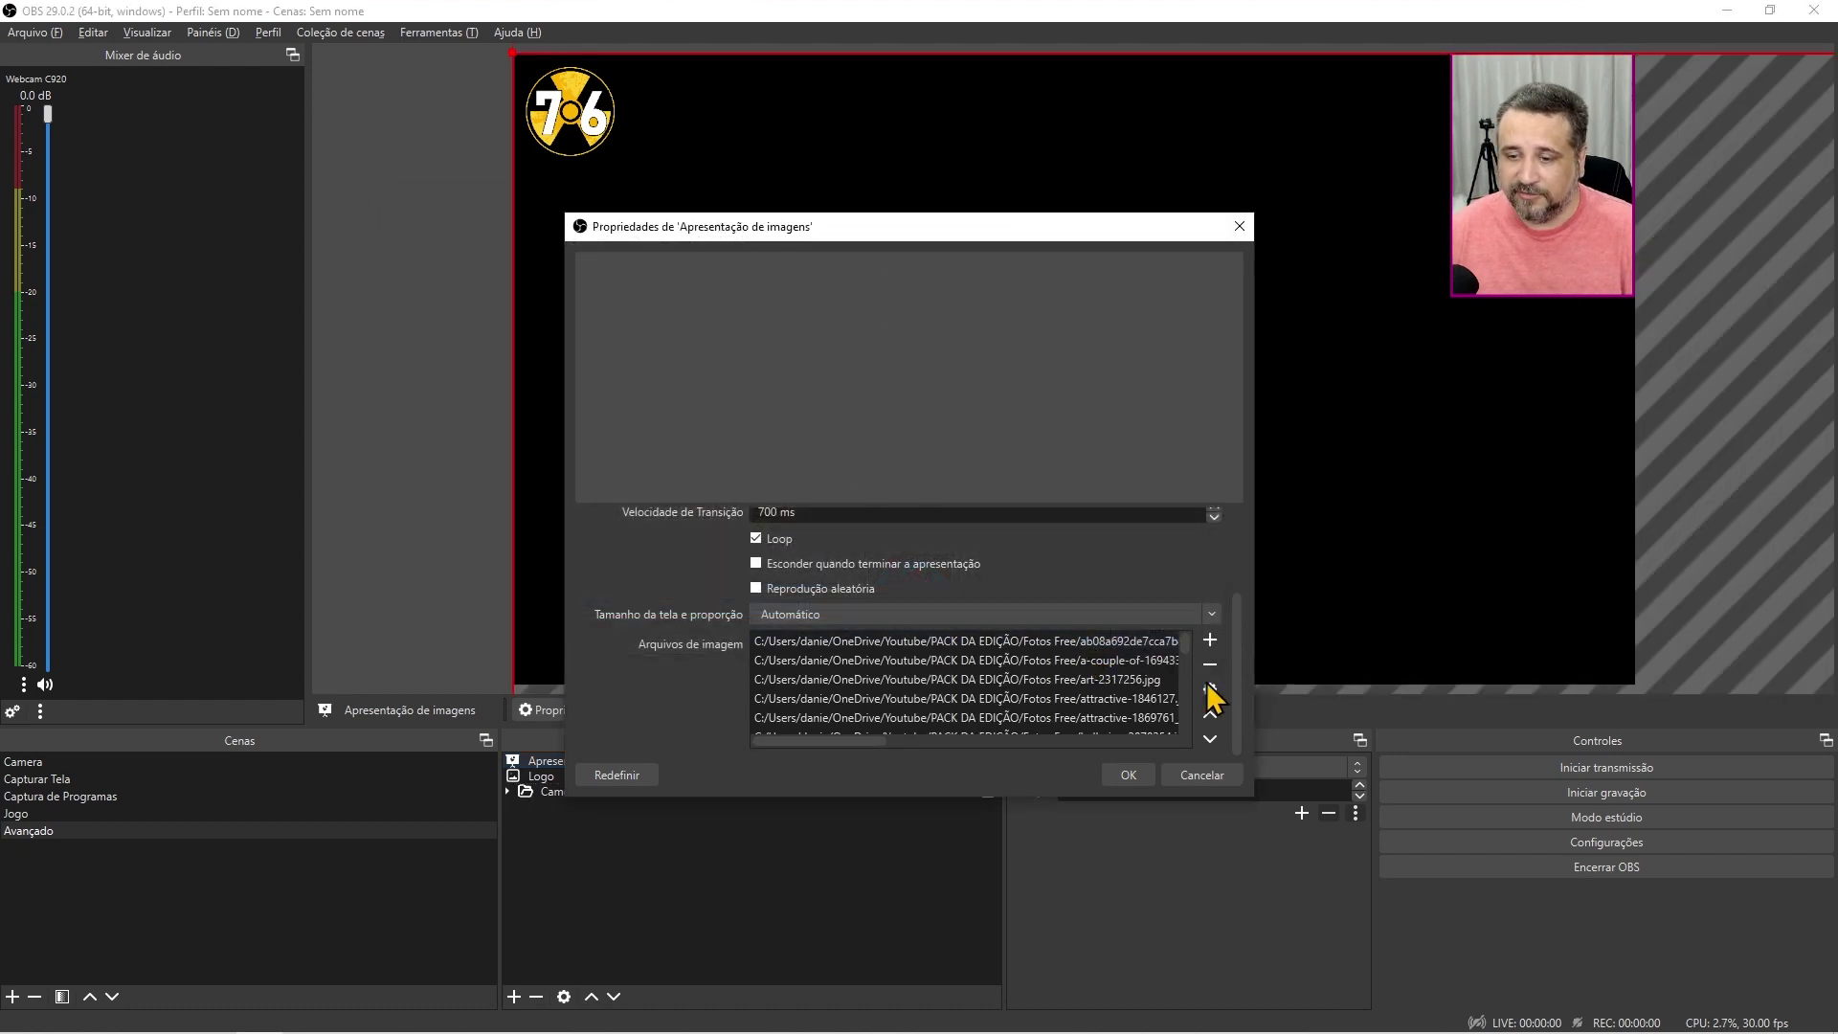
left_click(1127, 777)
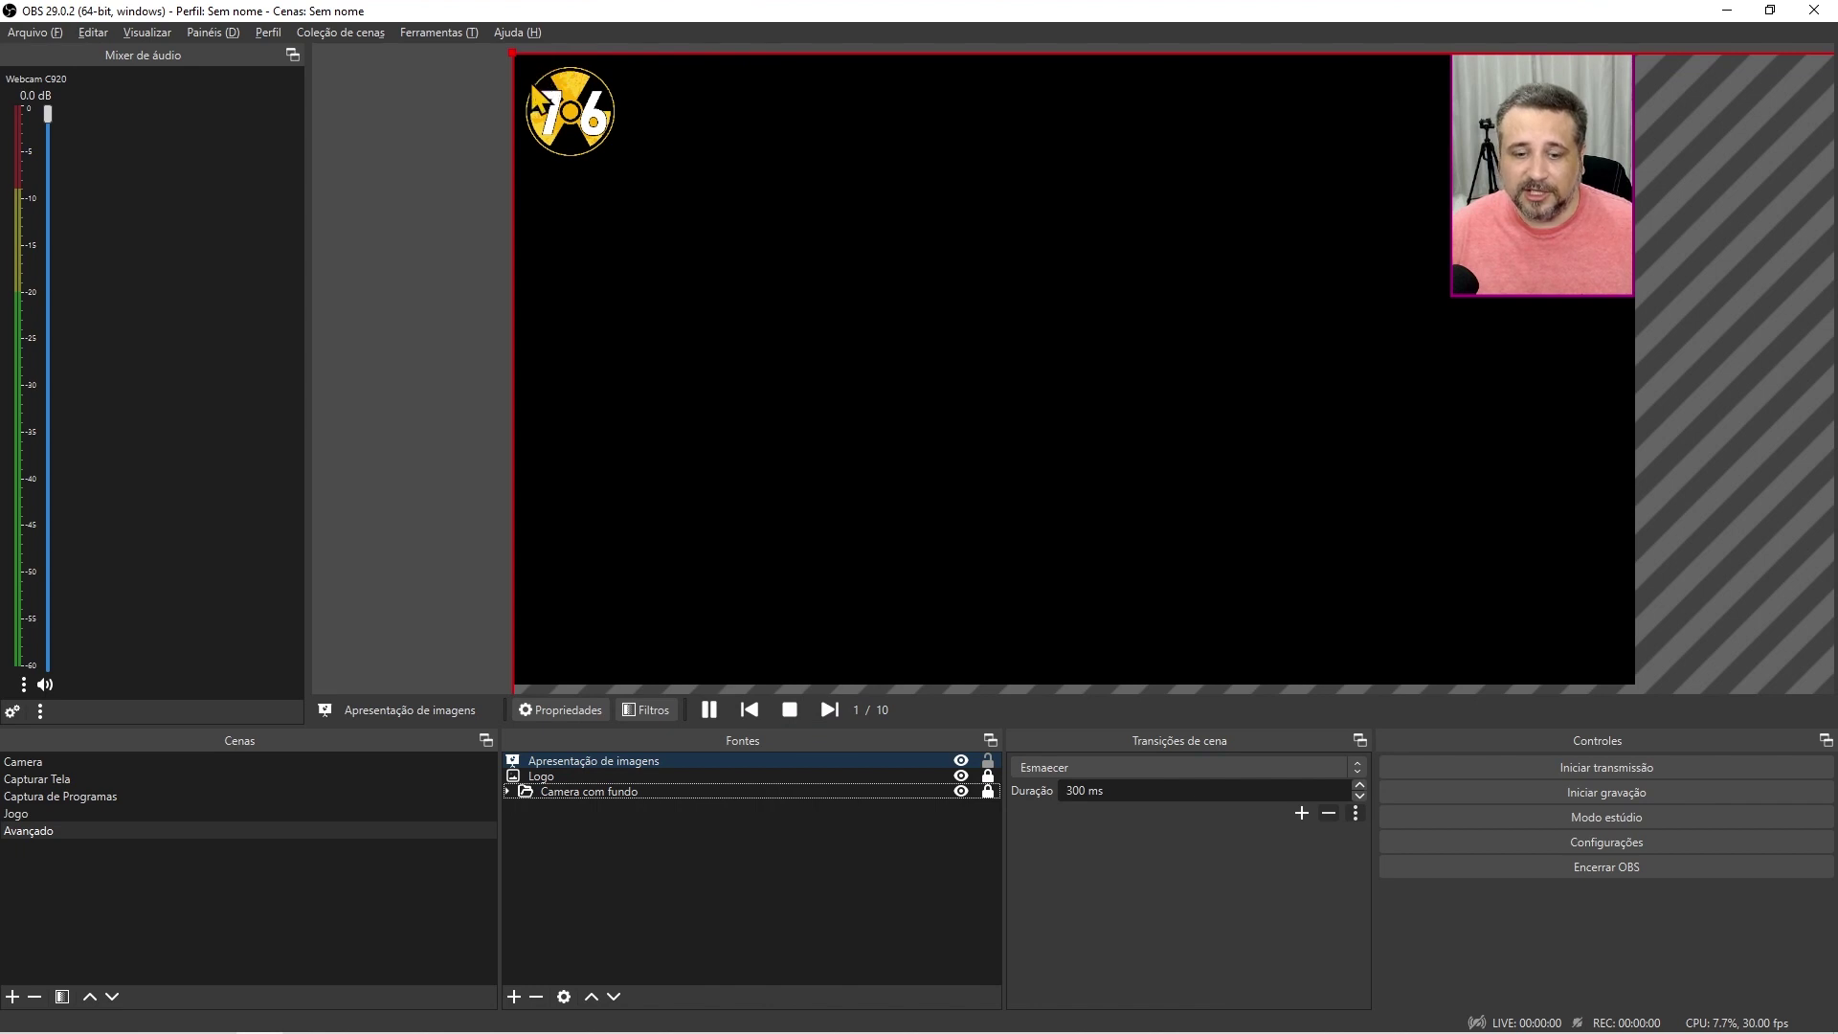
Step: Scale the slideshow to nearly the full canvas height and align it to the lower-left corner, about 737 px from the canvas's right edge
left_click_drag(512, 52, 735, 166)
left_click_drag(599, 176, 1066, 455)
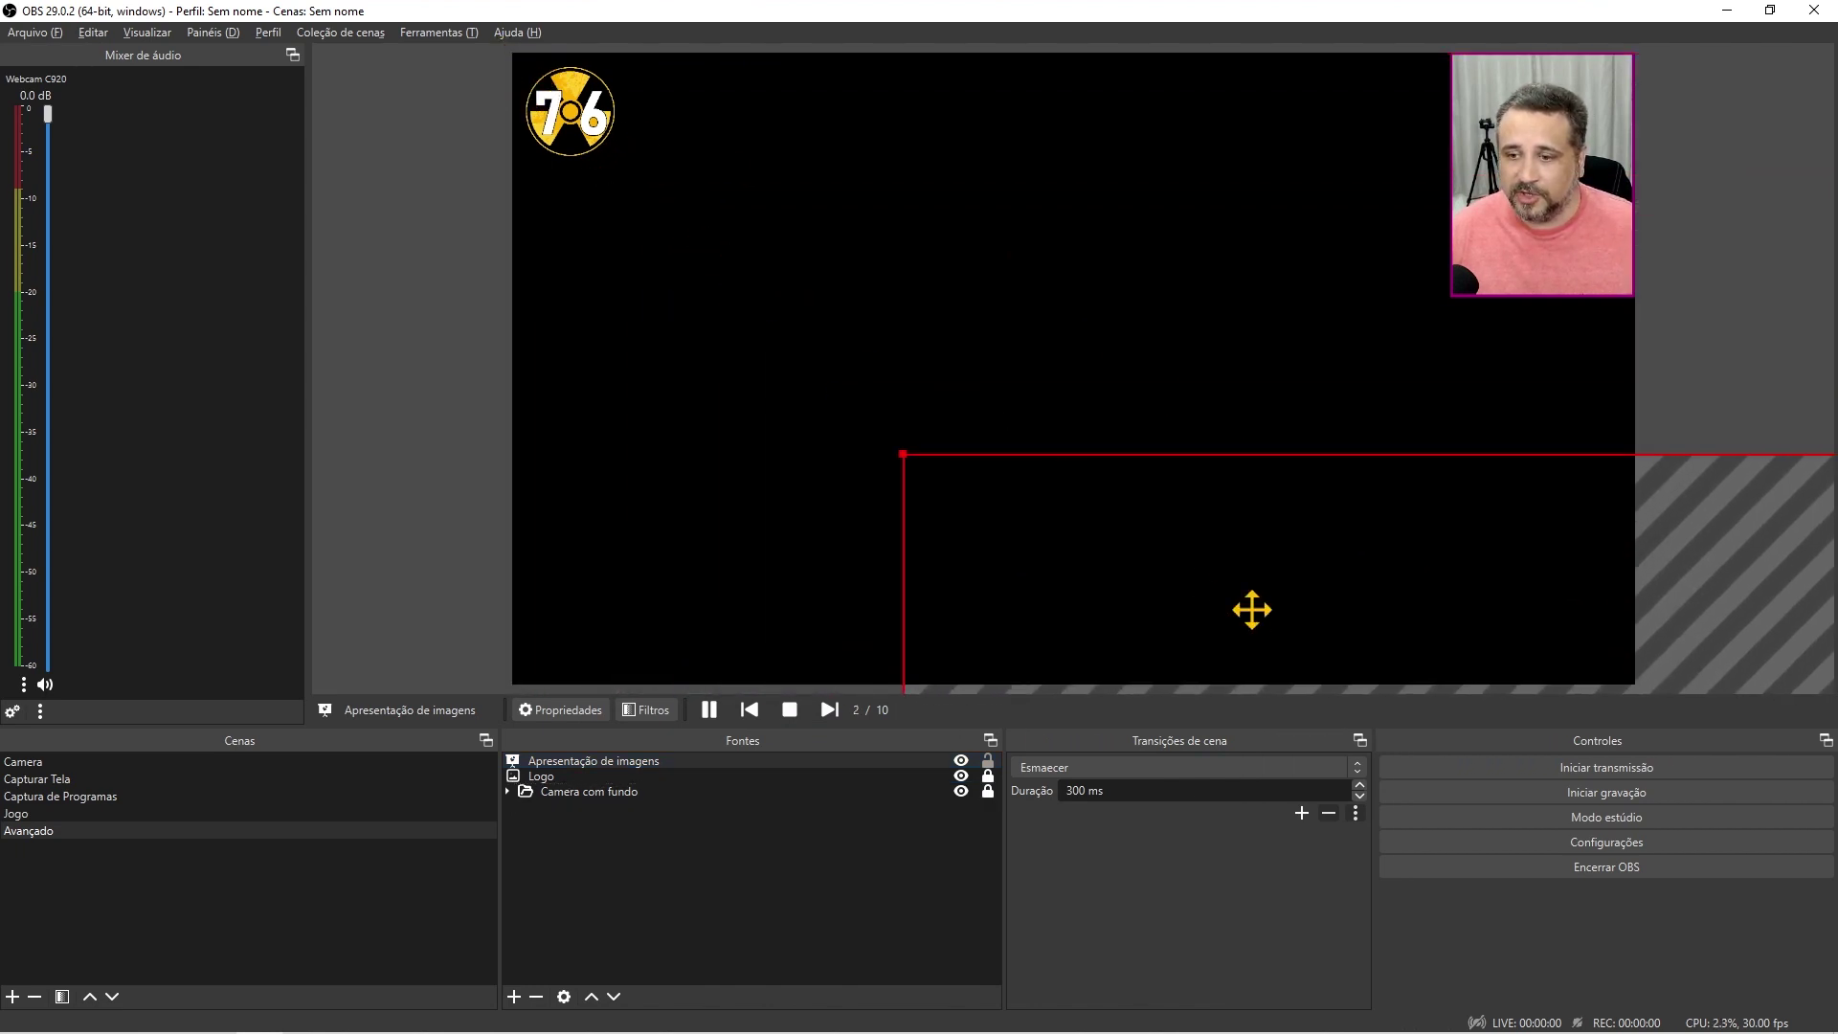
left_click_drag(1251, 607, 894, 287)
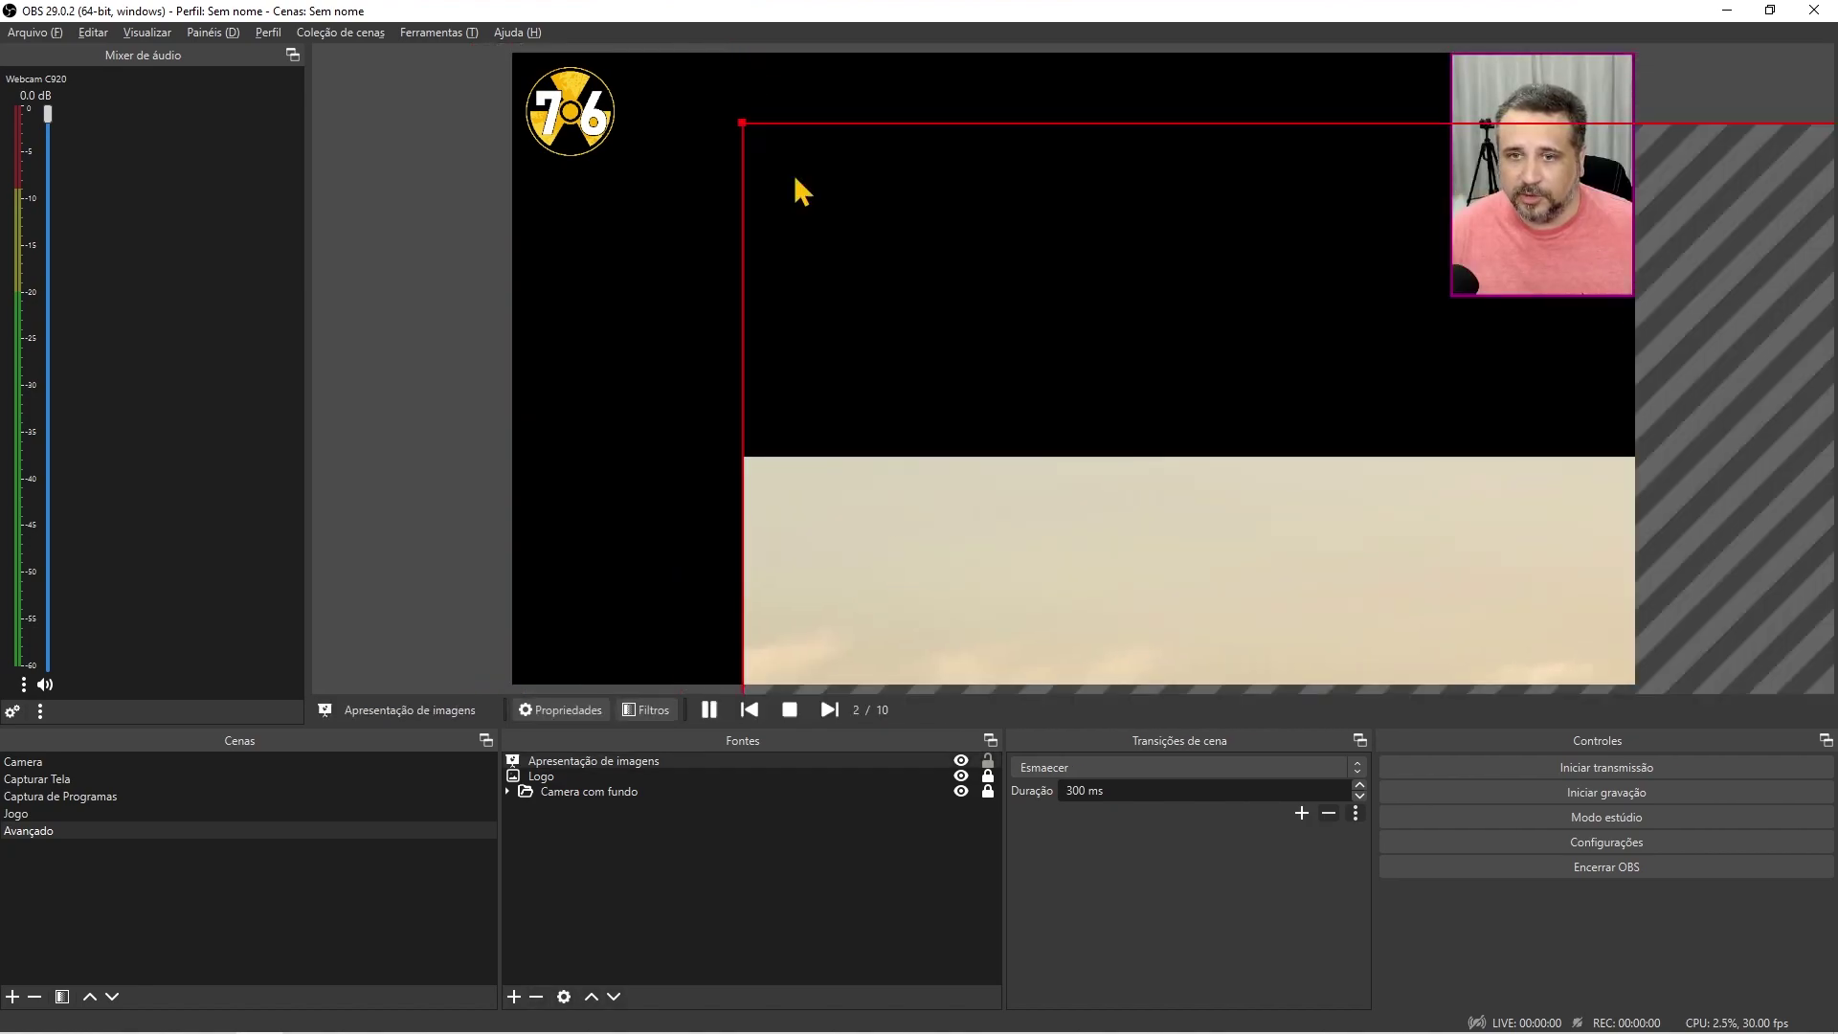
left_click_drag(763, 146, 640, 559)
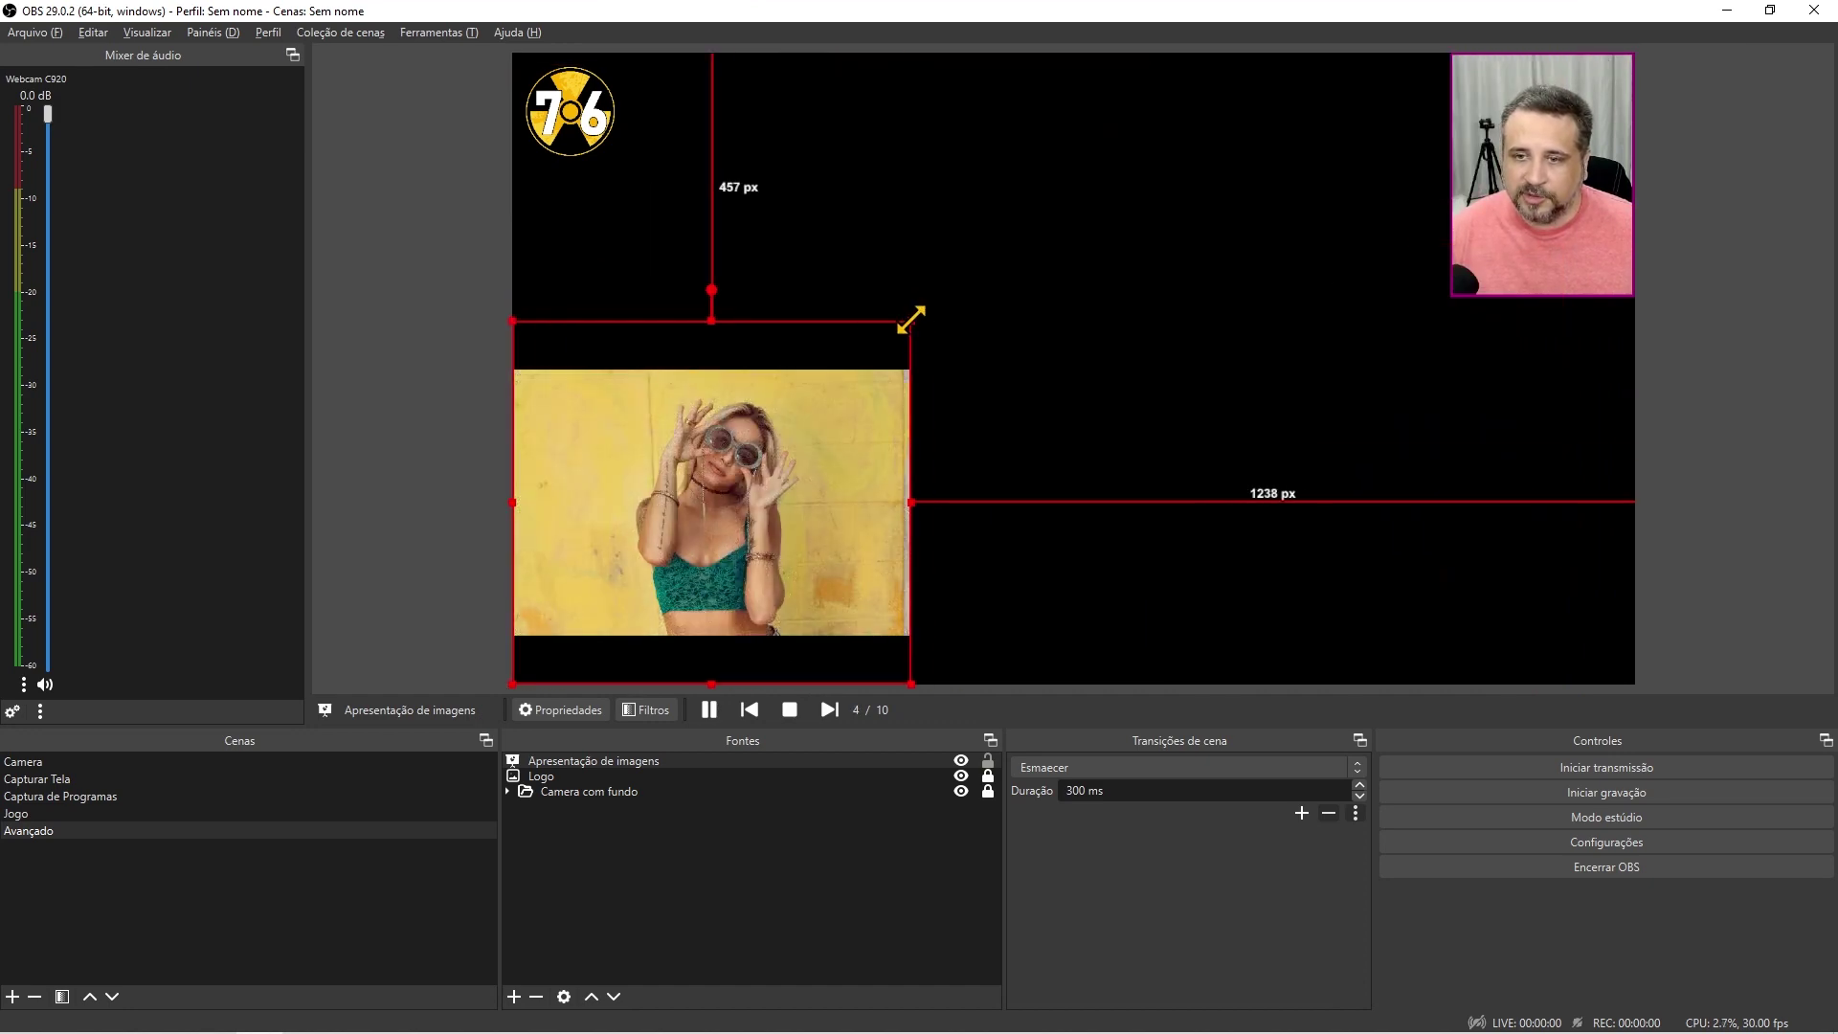
left_click_drag(911, 322, 1204, 79)
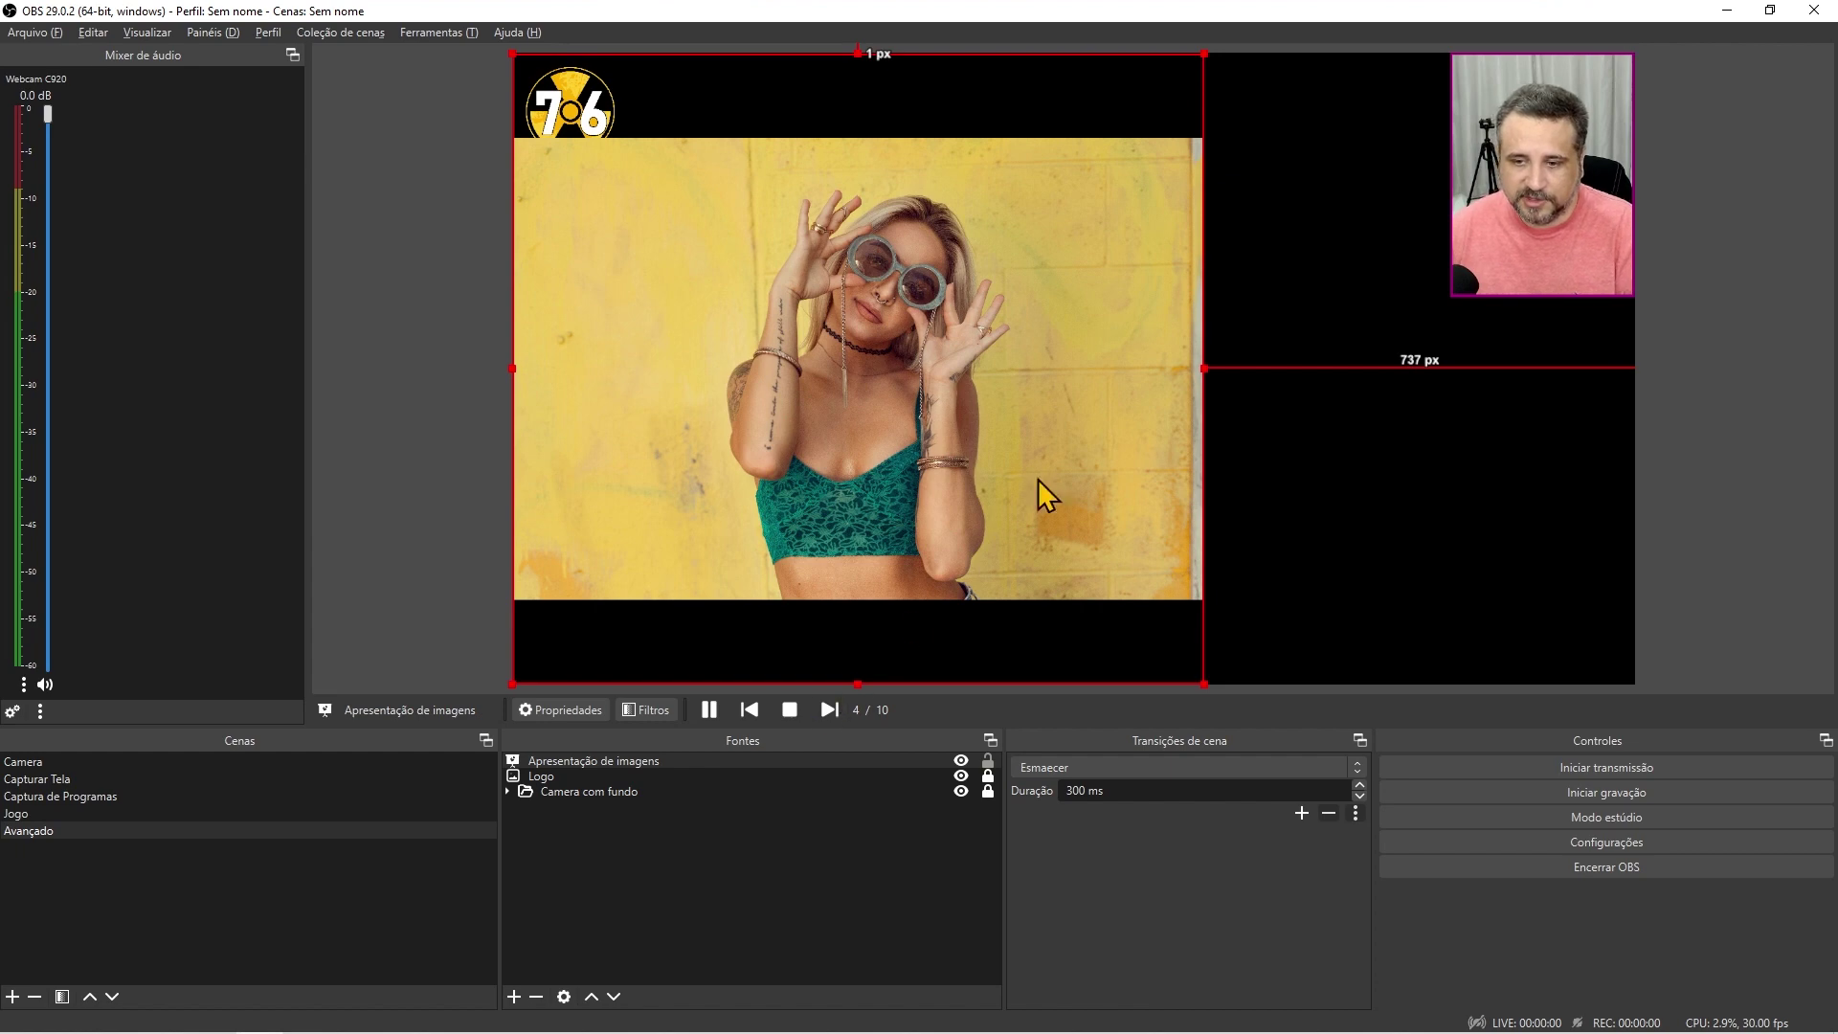
Step: Enlarge the slideshow across the full canvas width, aligning it with the canvas's right edge, and deselect it
left_click_drag(1203, 367, 1634, 385)
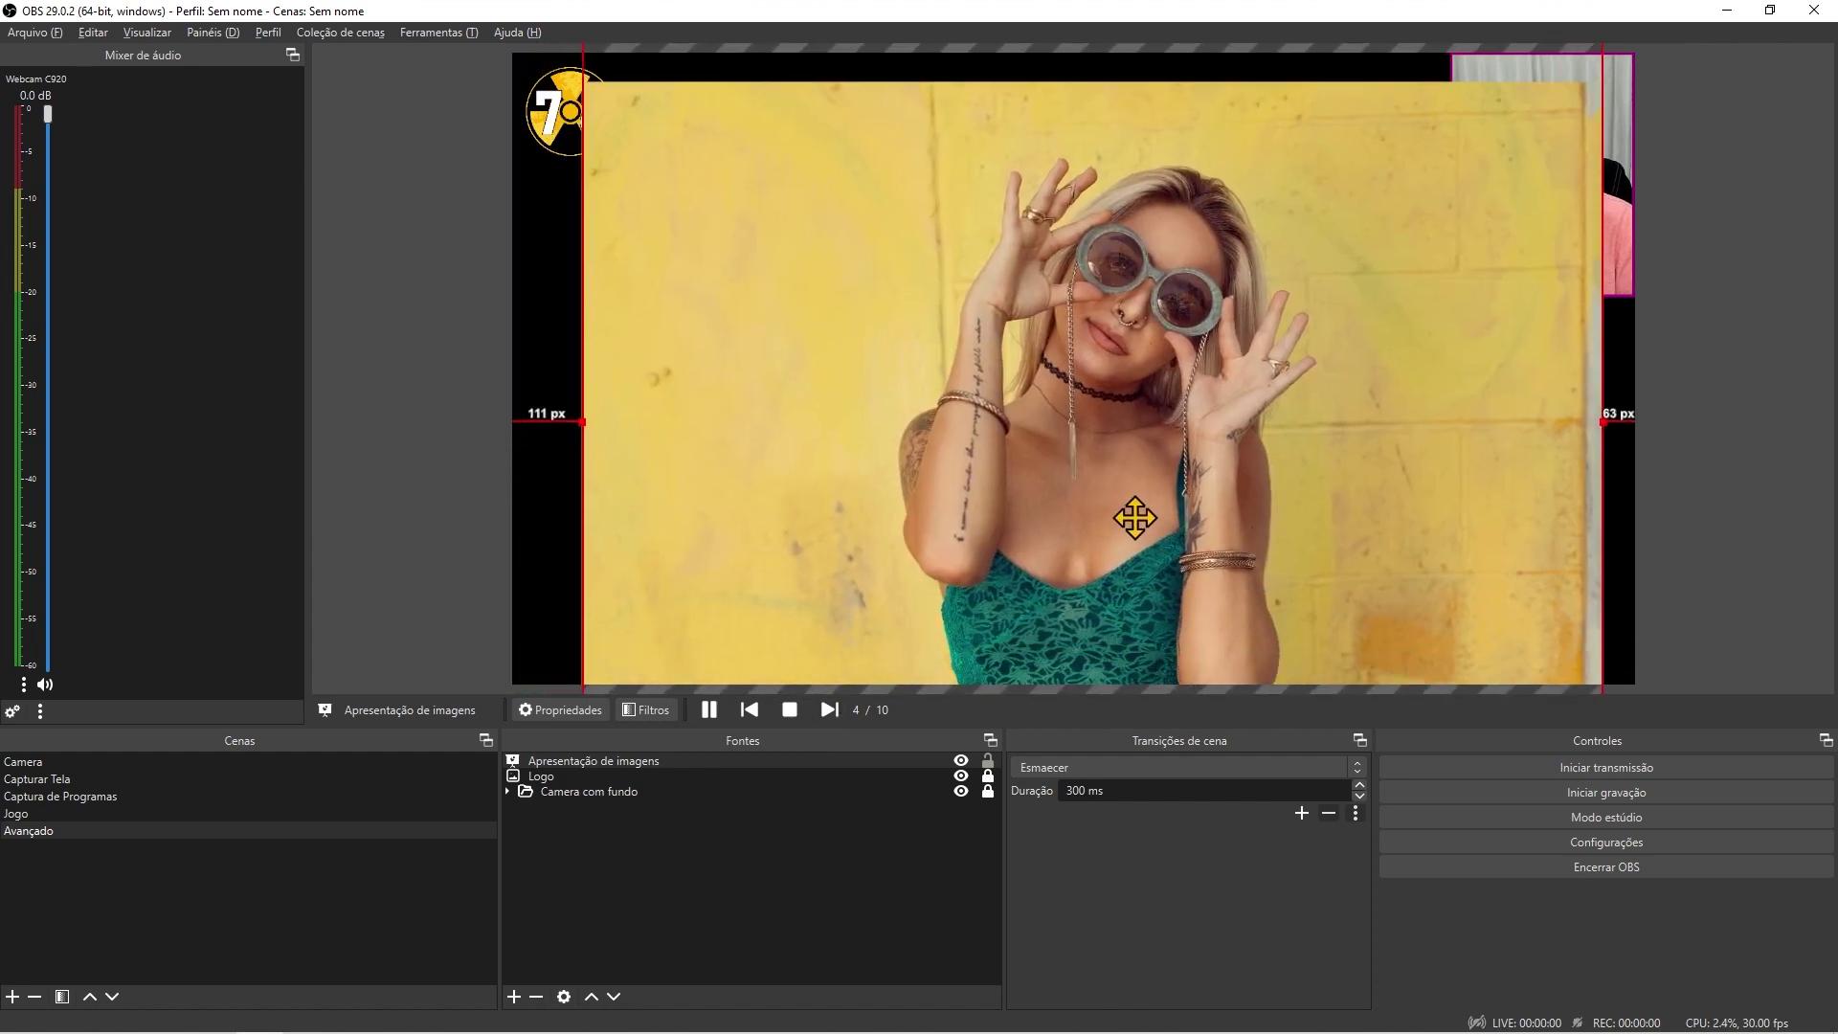
left_click(728, 873)
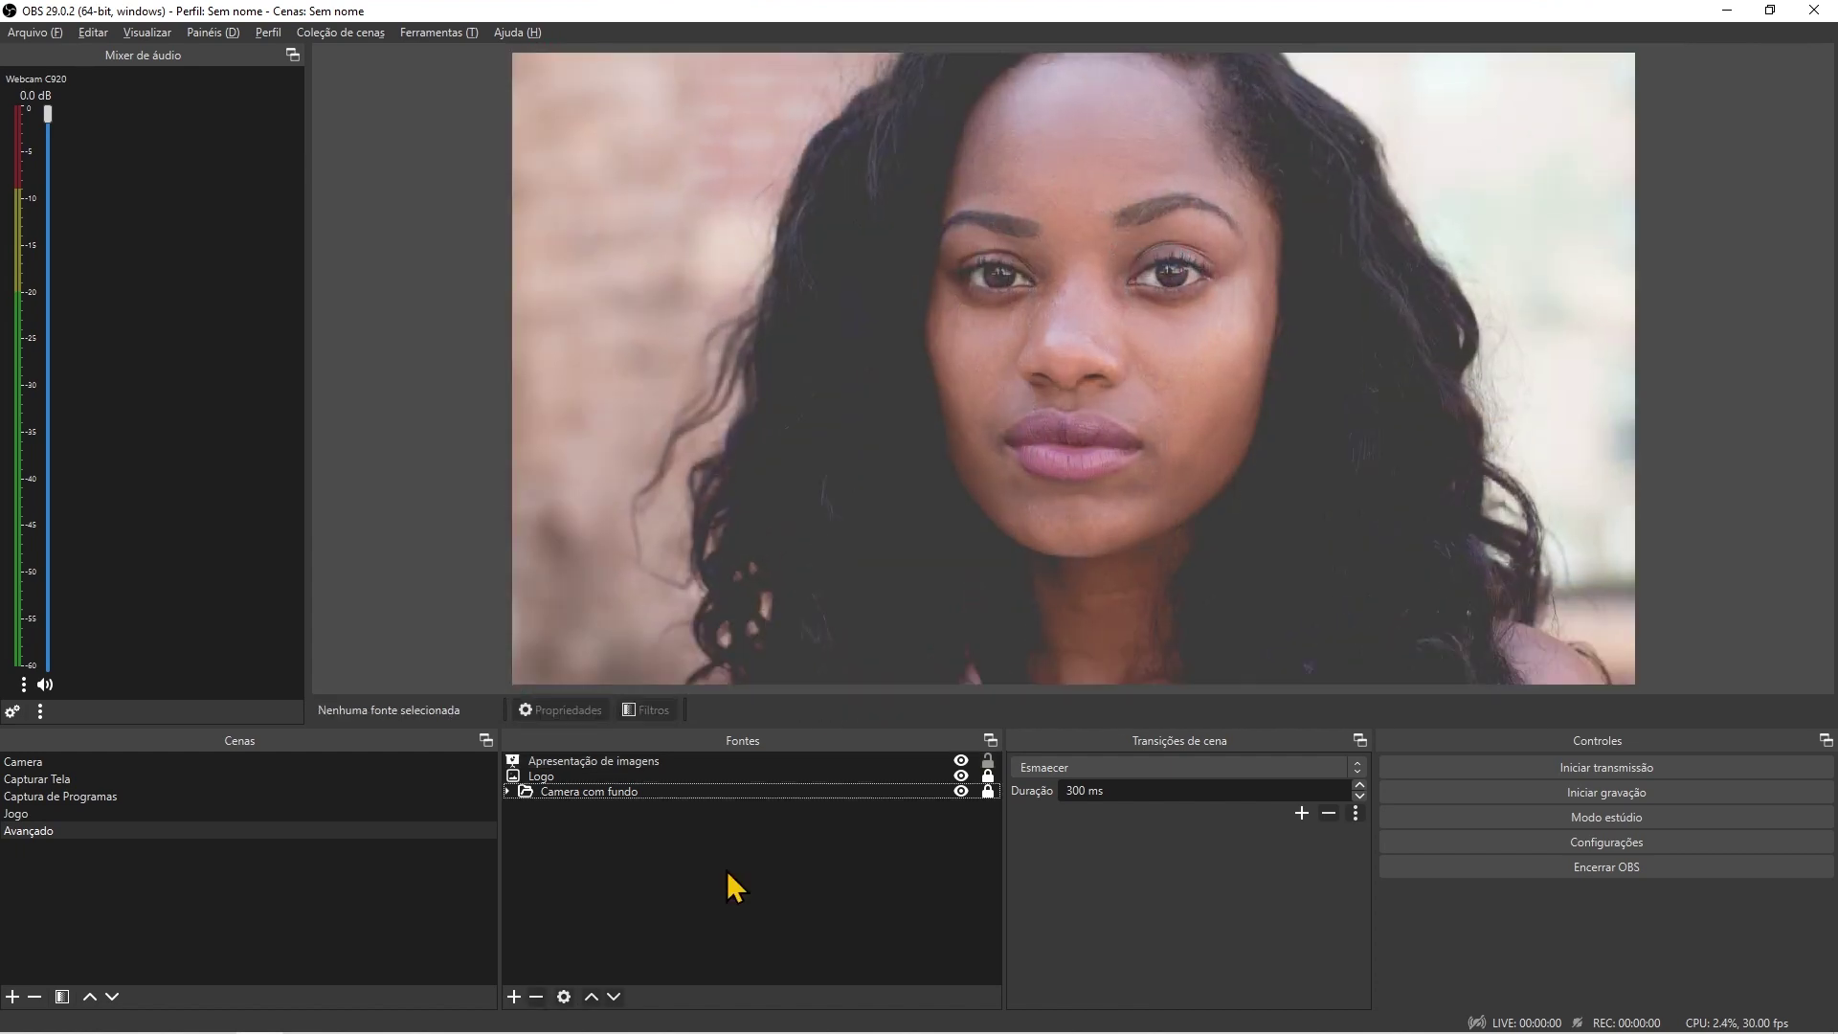
Step: Skip the slideshow forward three images and back one with its playback controls
left_click(573, 761)
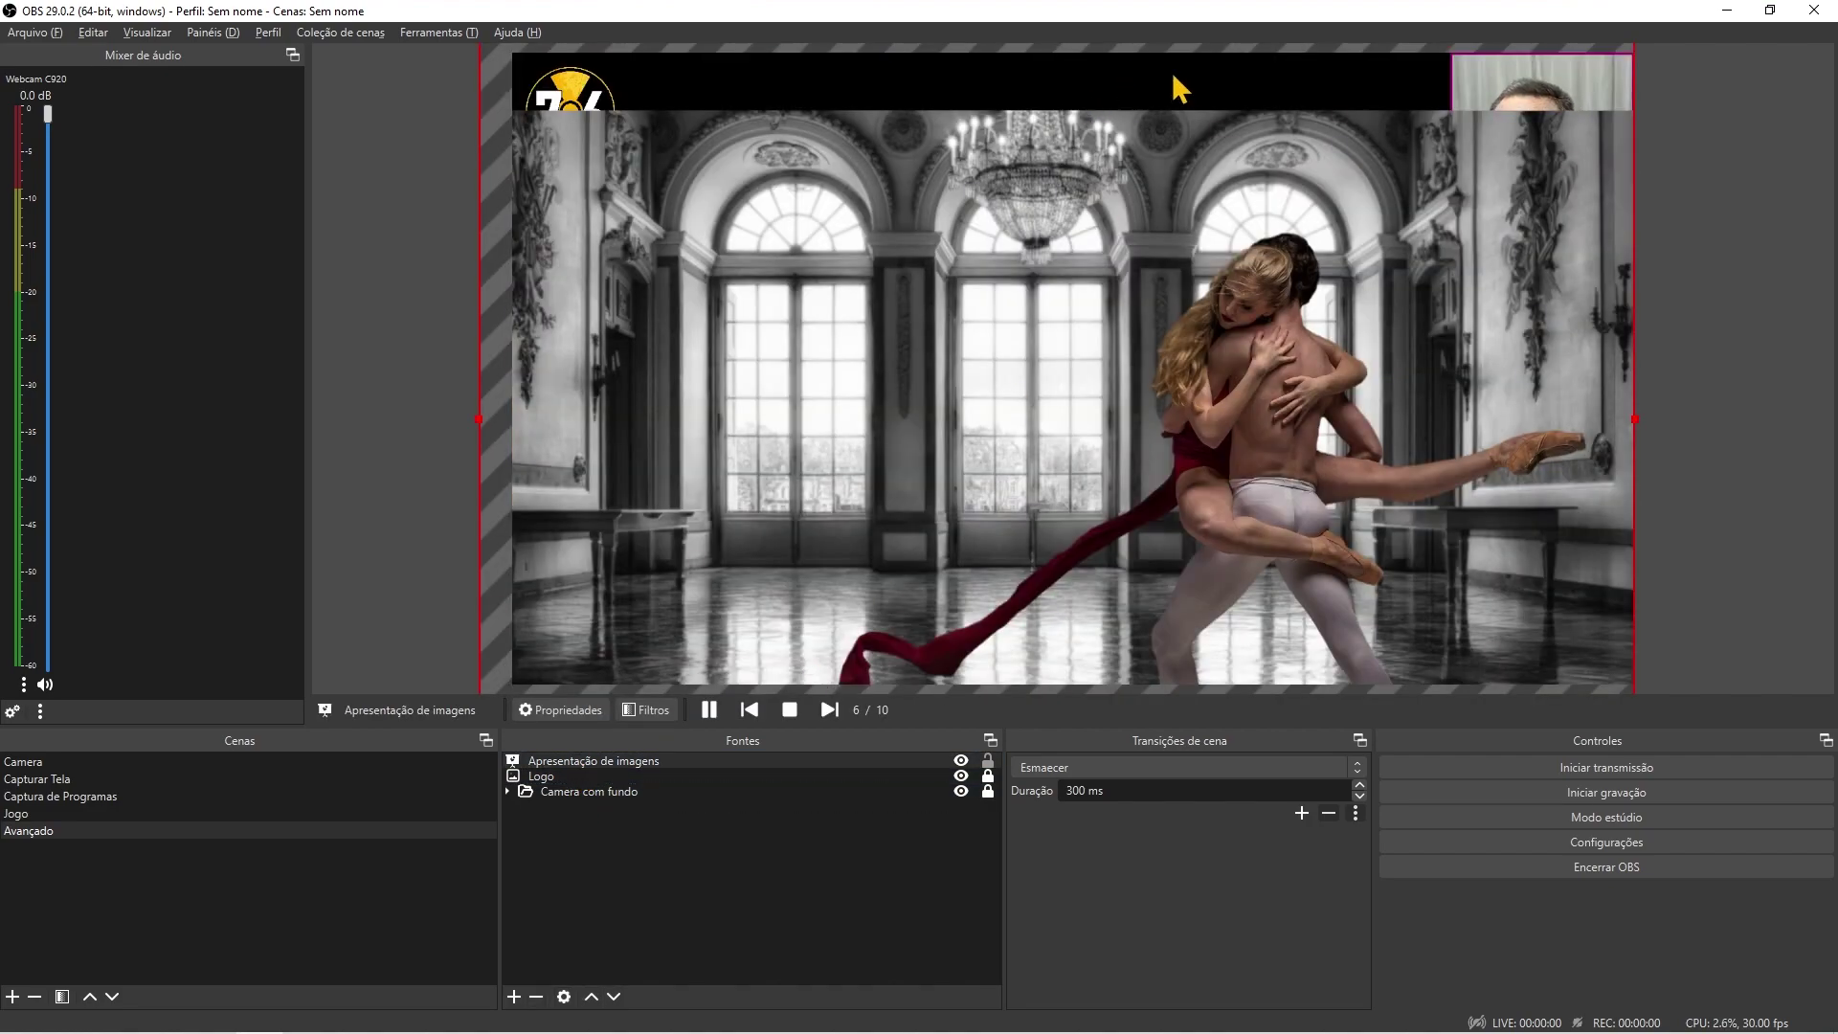
left_click(830, 710)
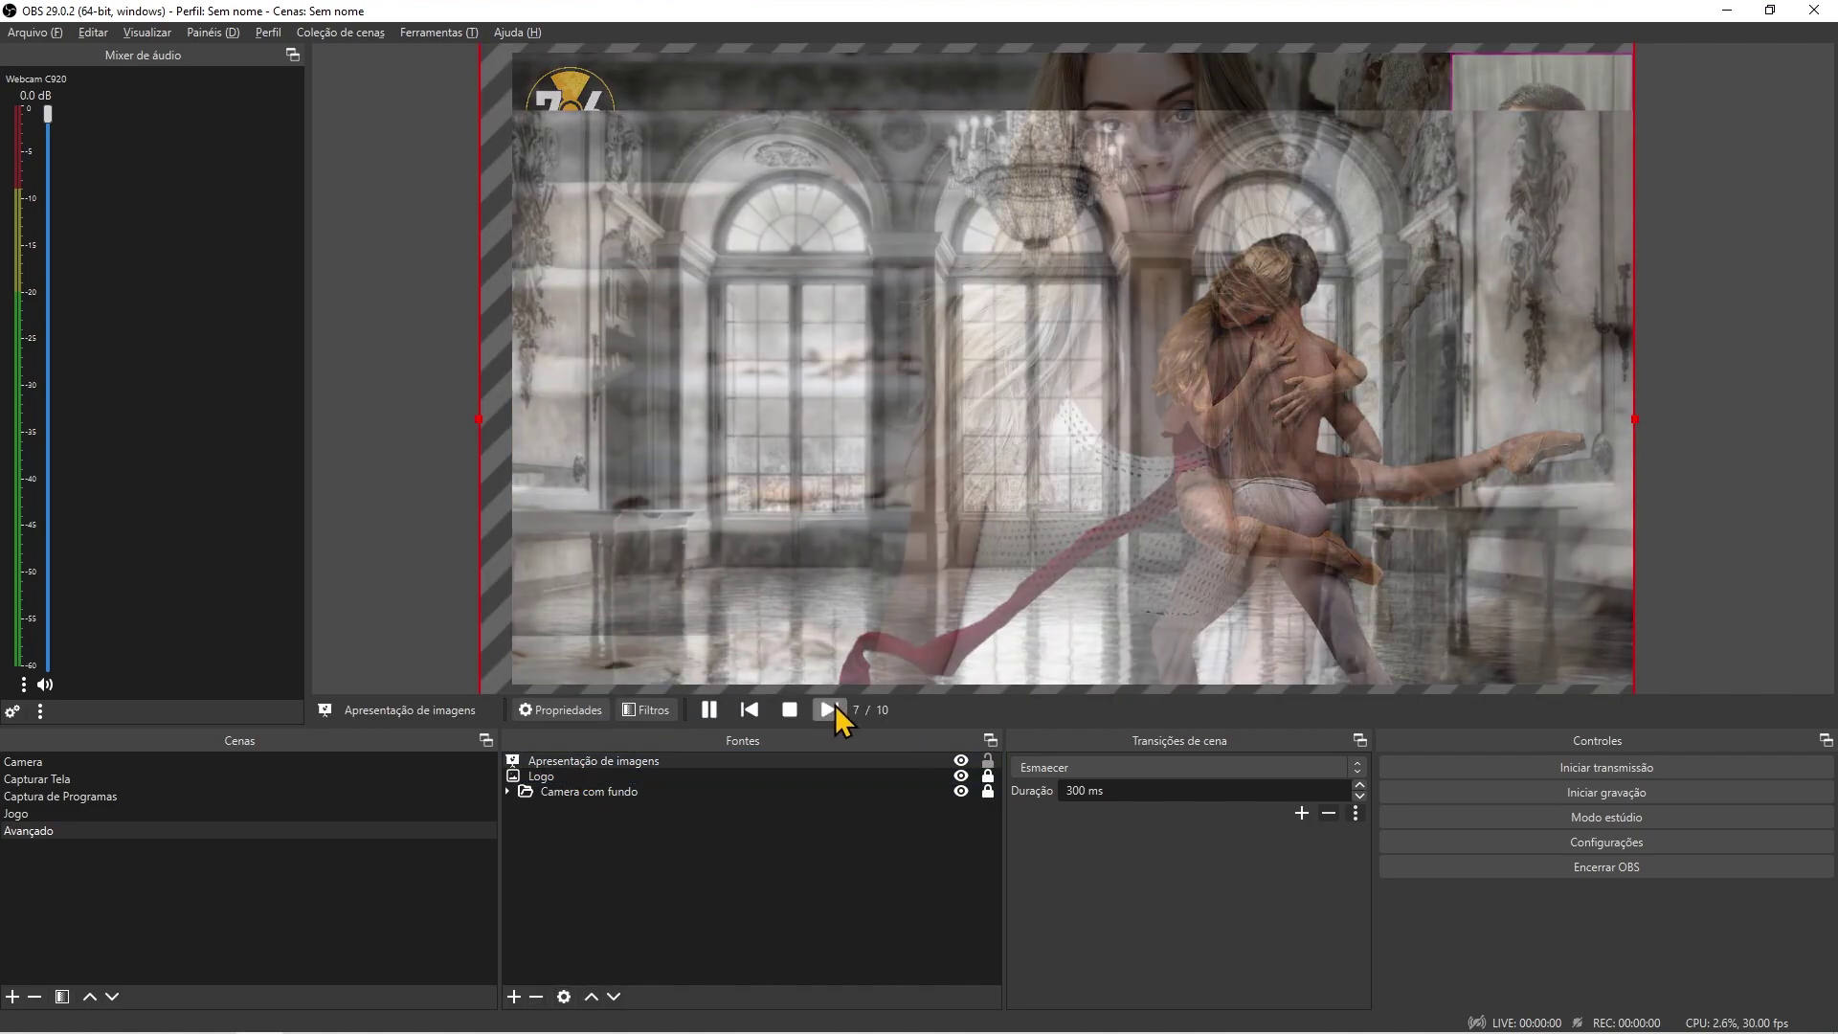
left_click(829, 709)
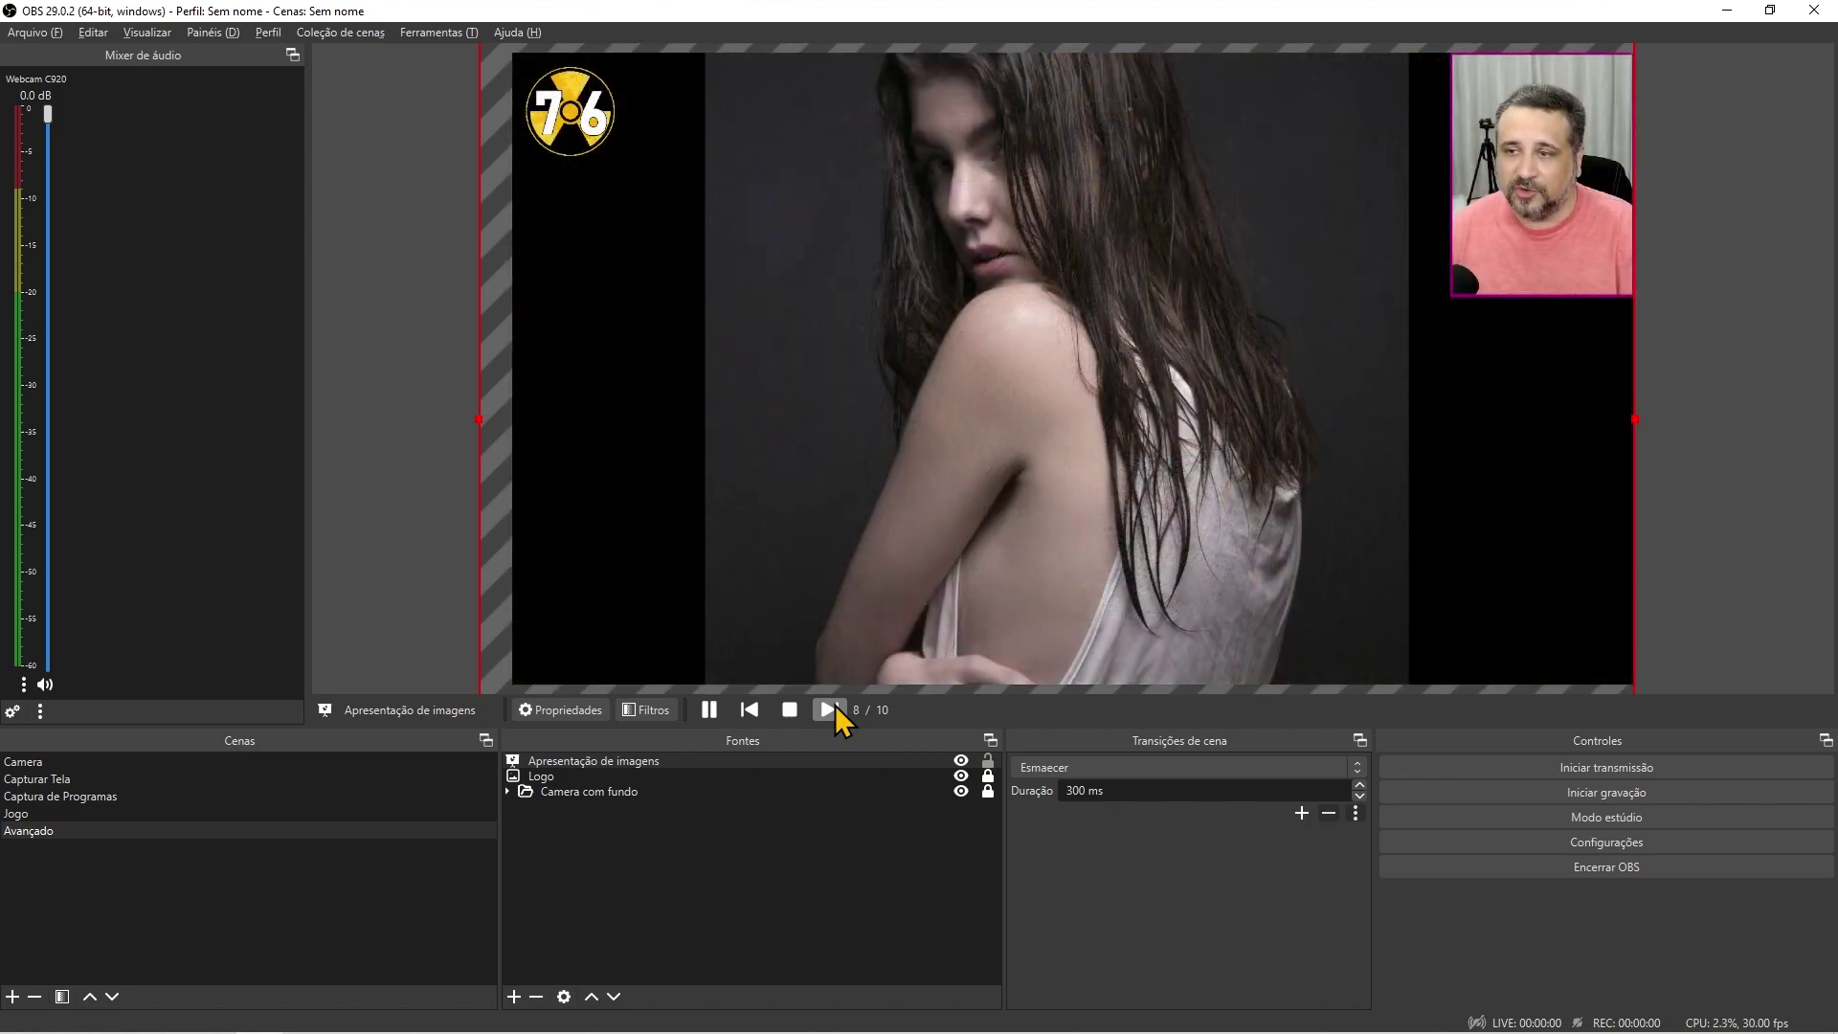
left_click(831, 709)
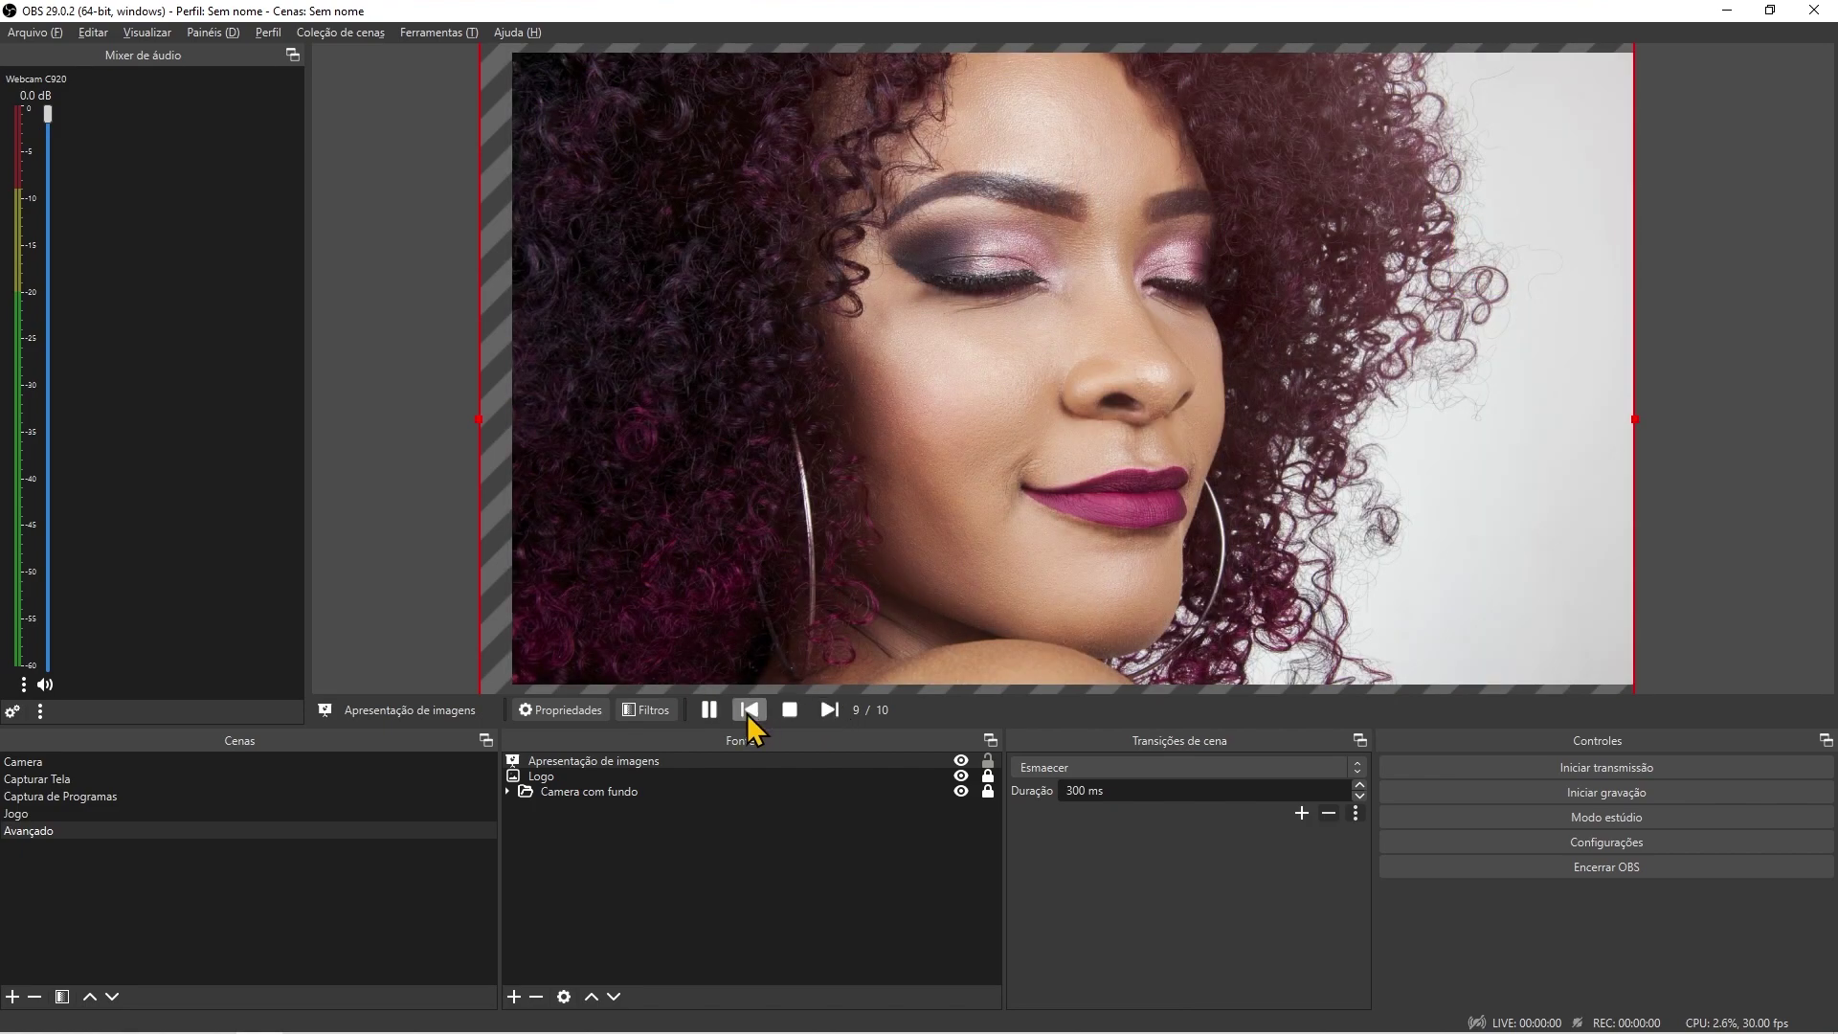
left_click(748, 709)
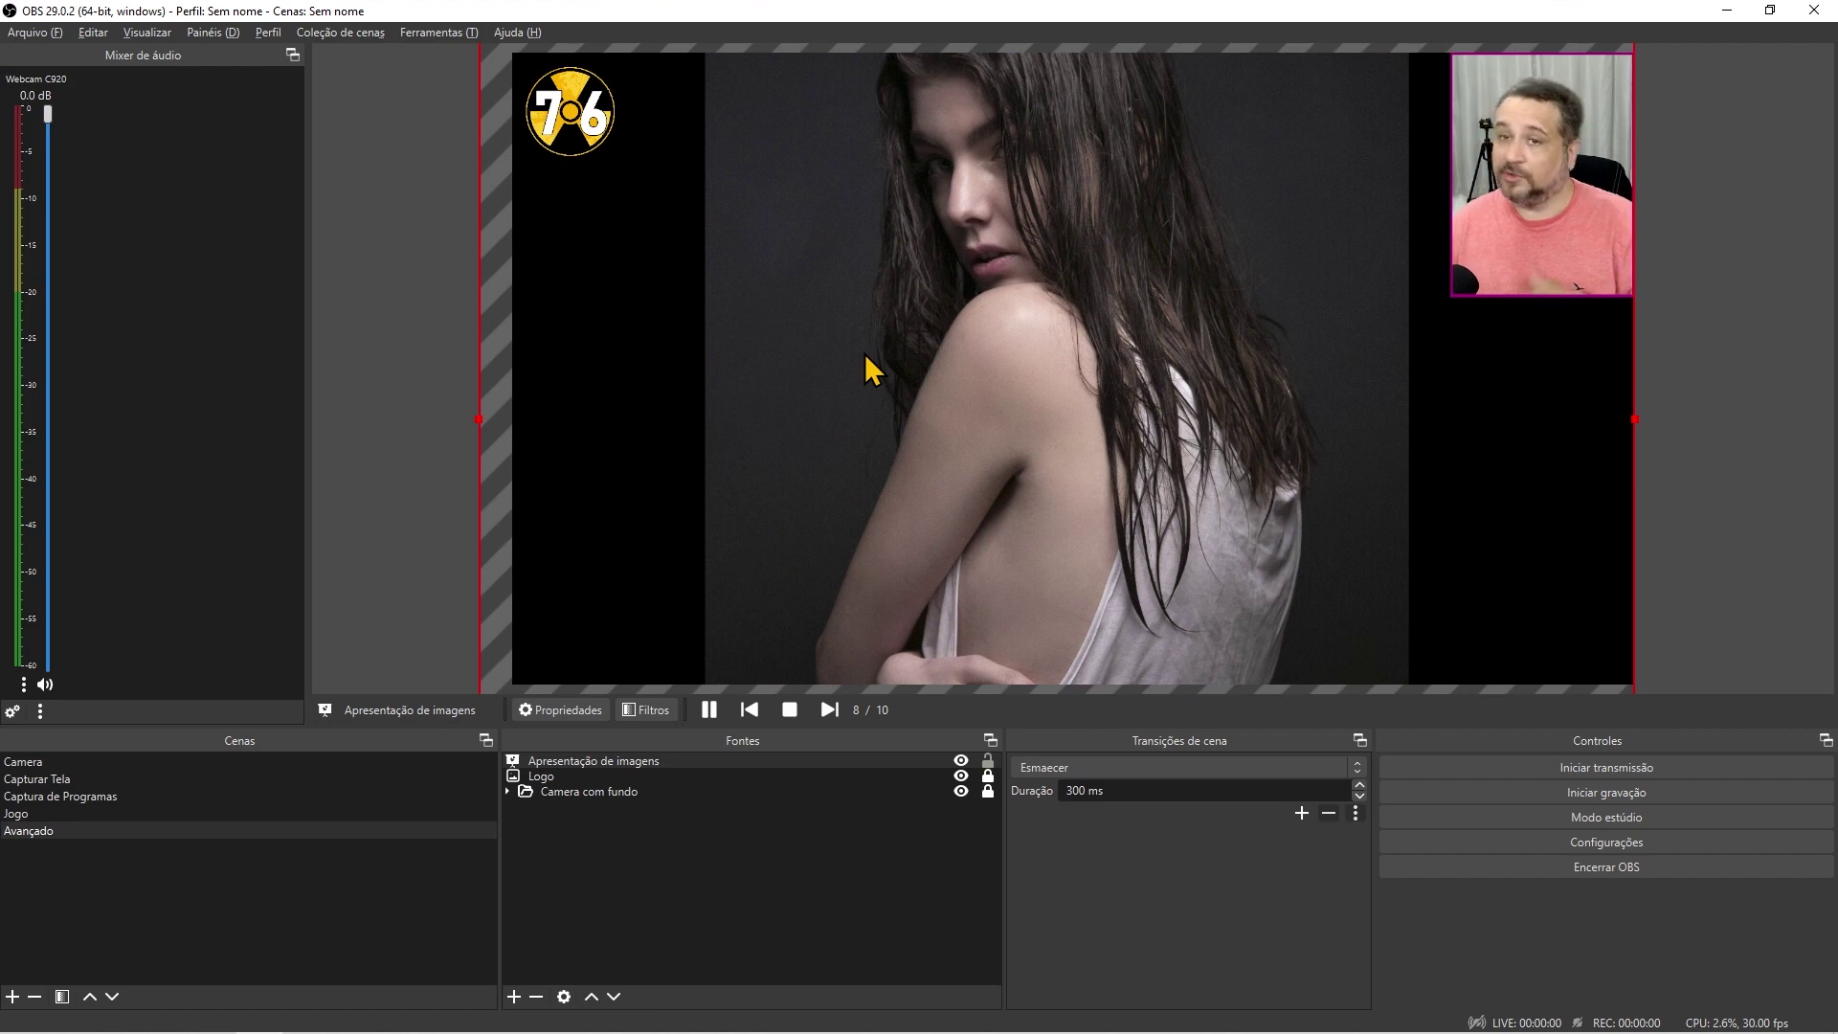
left_click(606, 762)
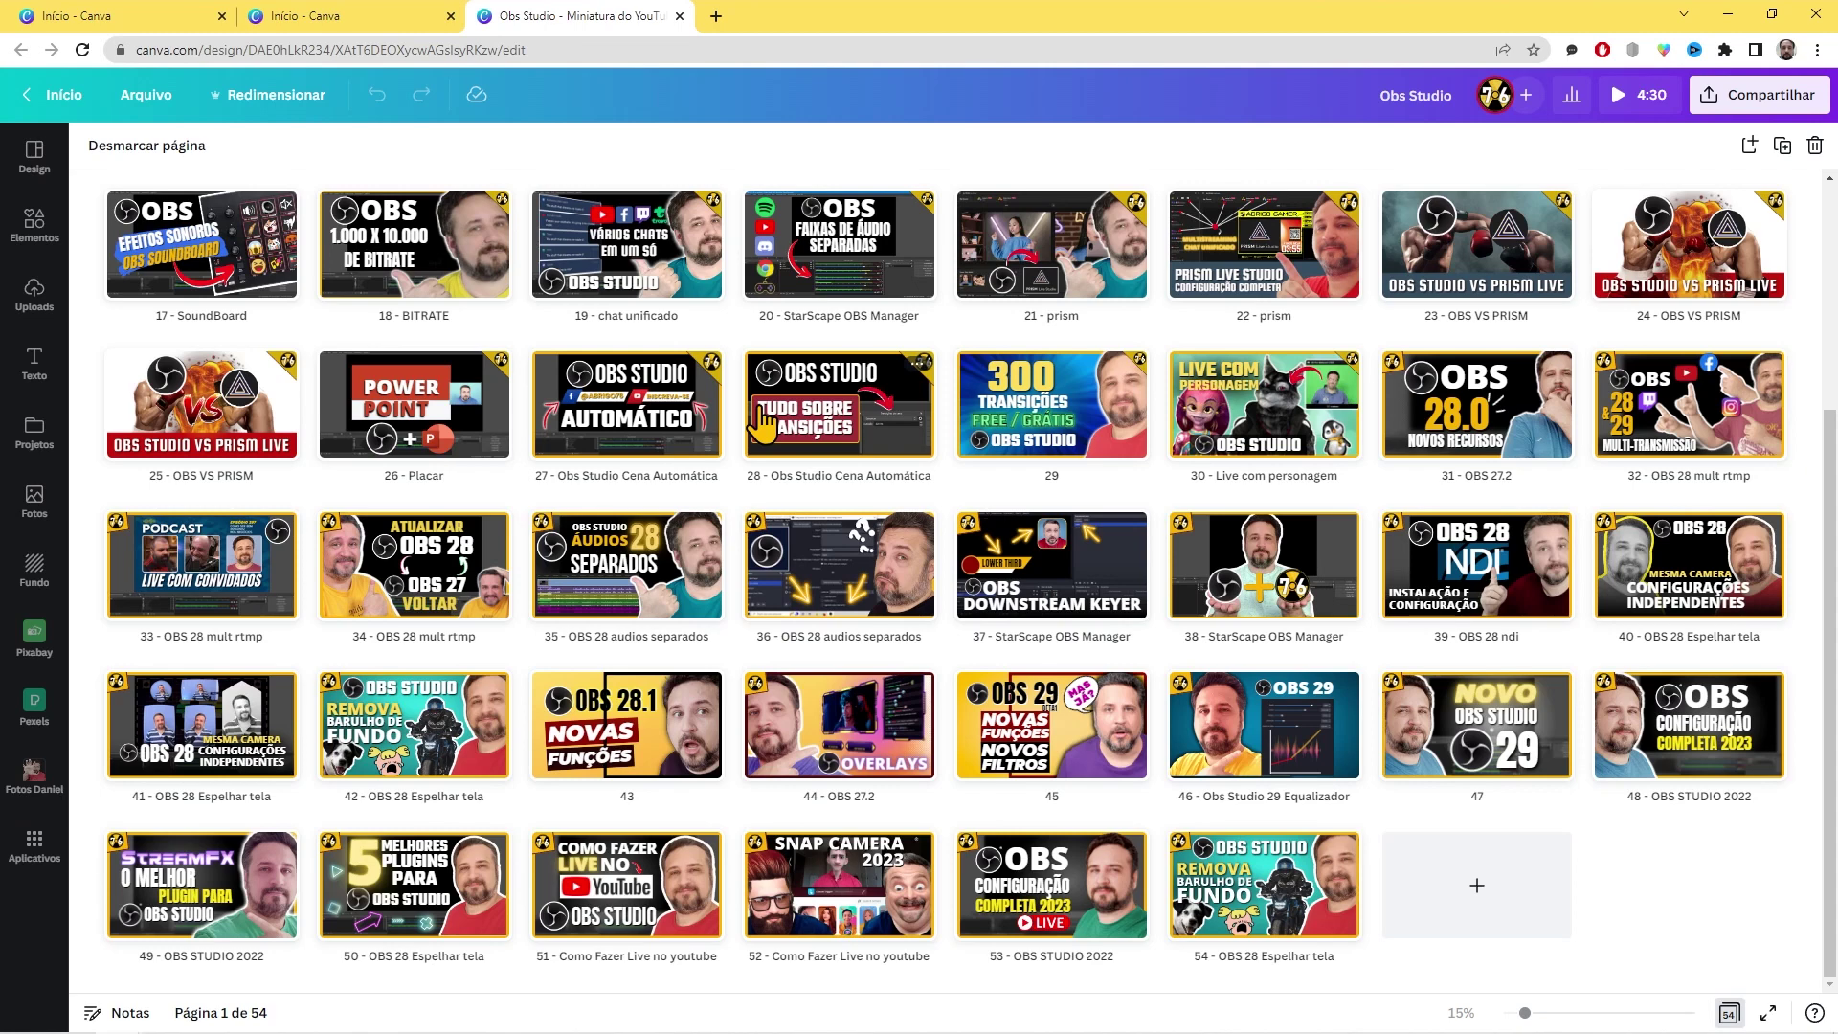
Step: Switch to Canva in the browser and create a new blank Apresentação design
scroll(764, 419, "up", 3)
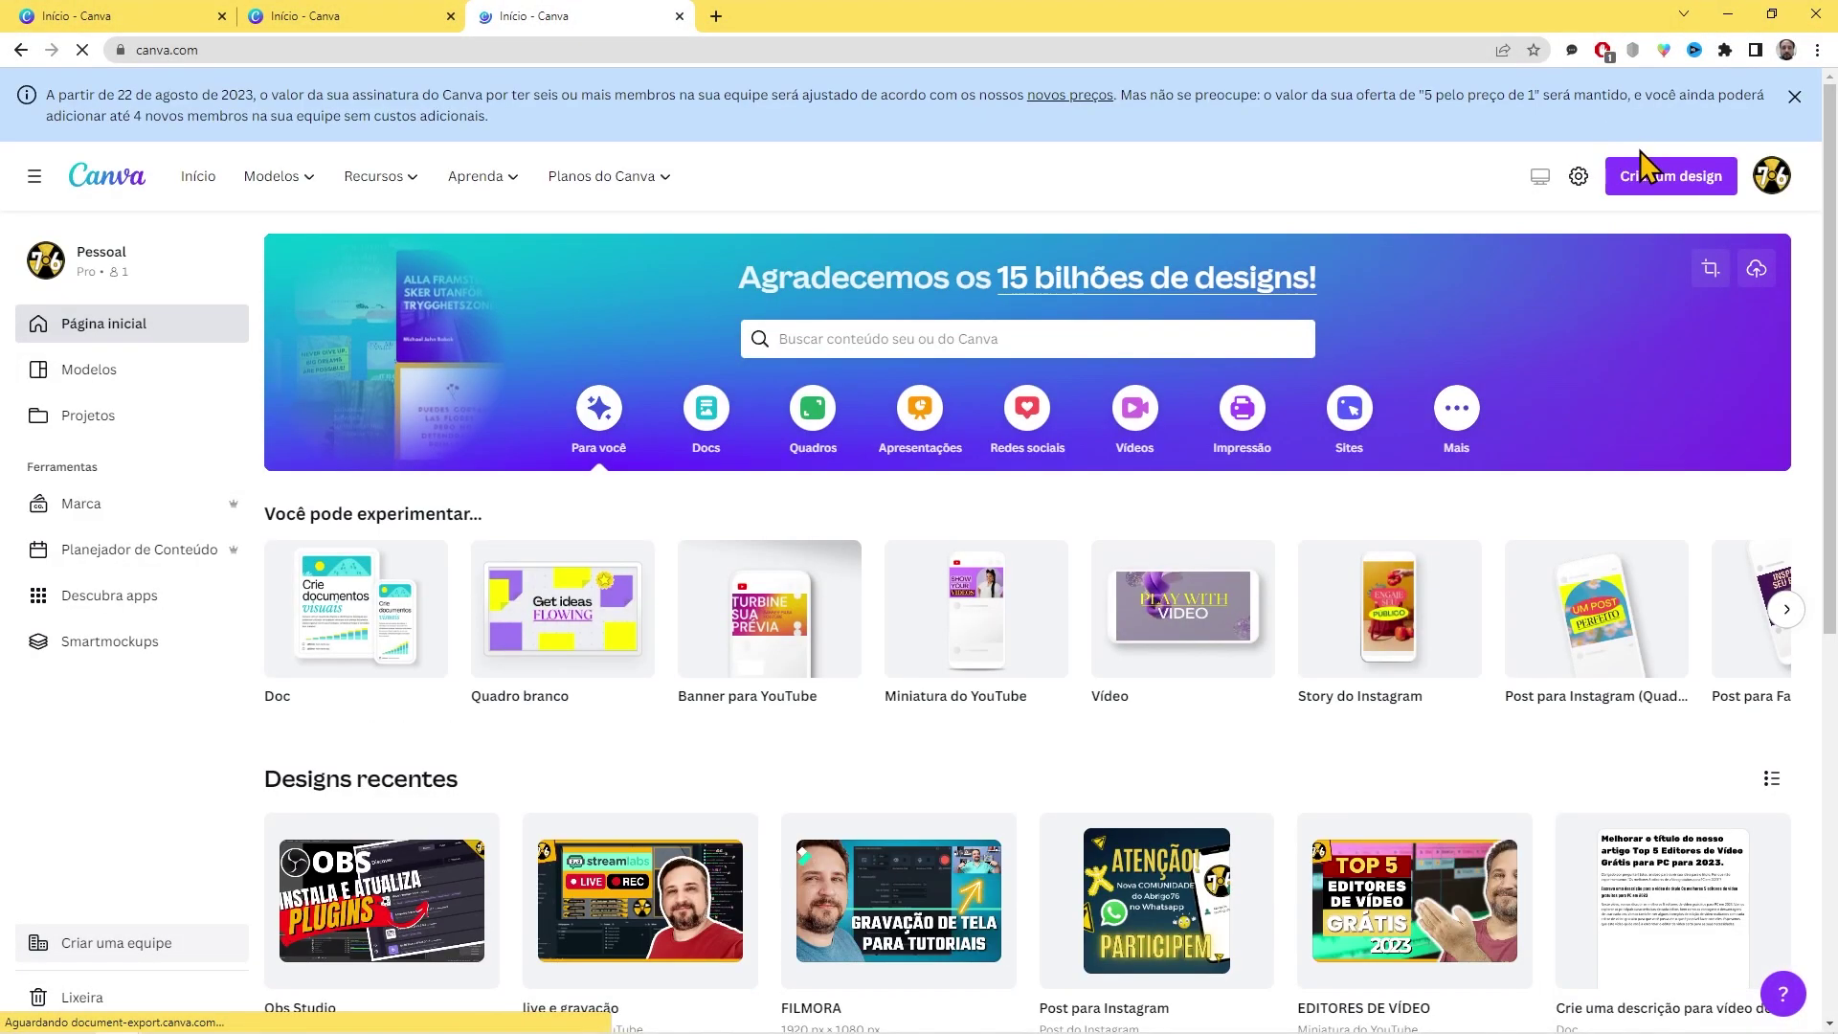
left_click(1670, 180)
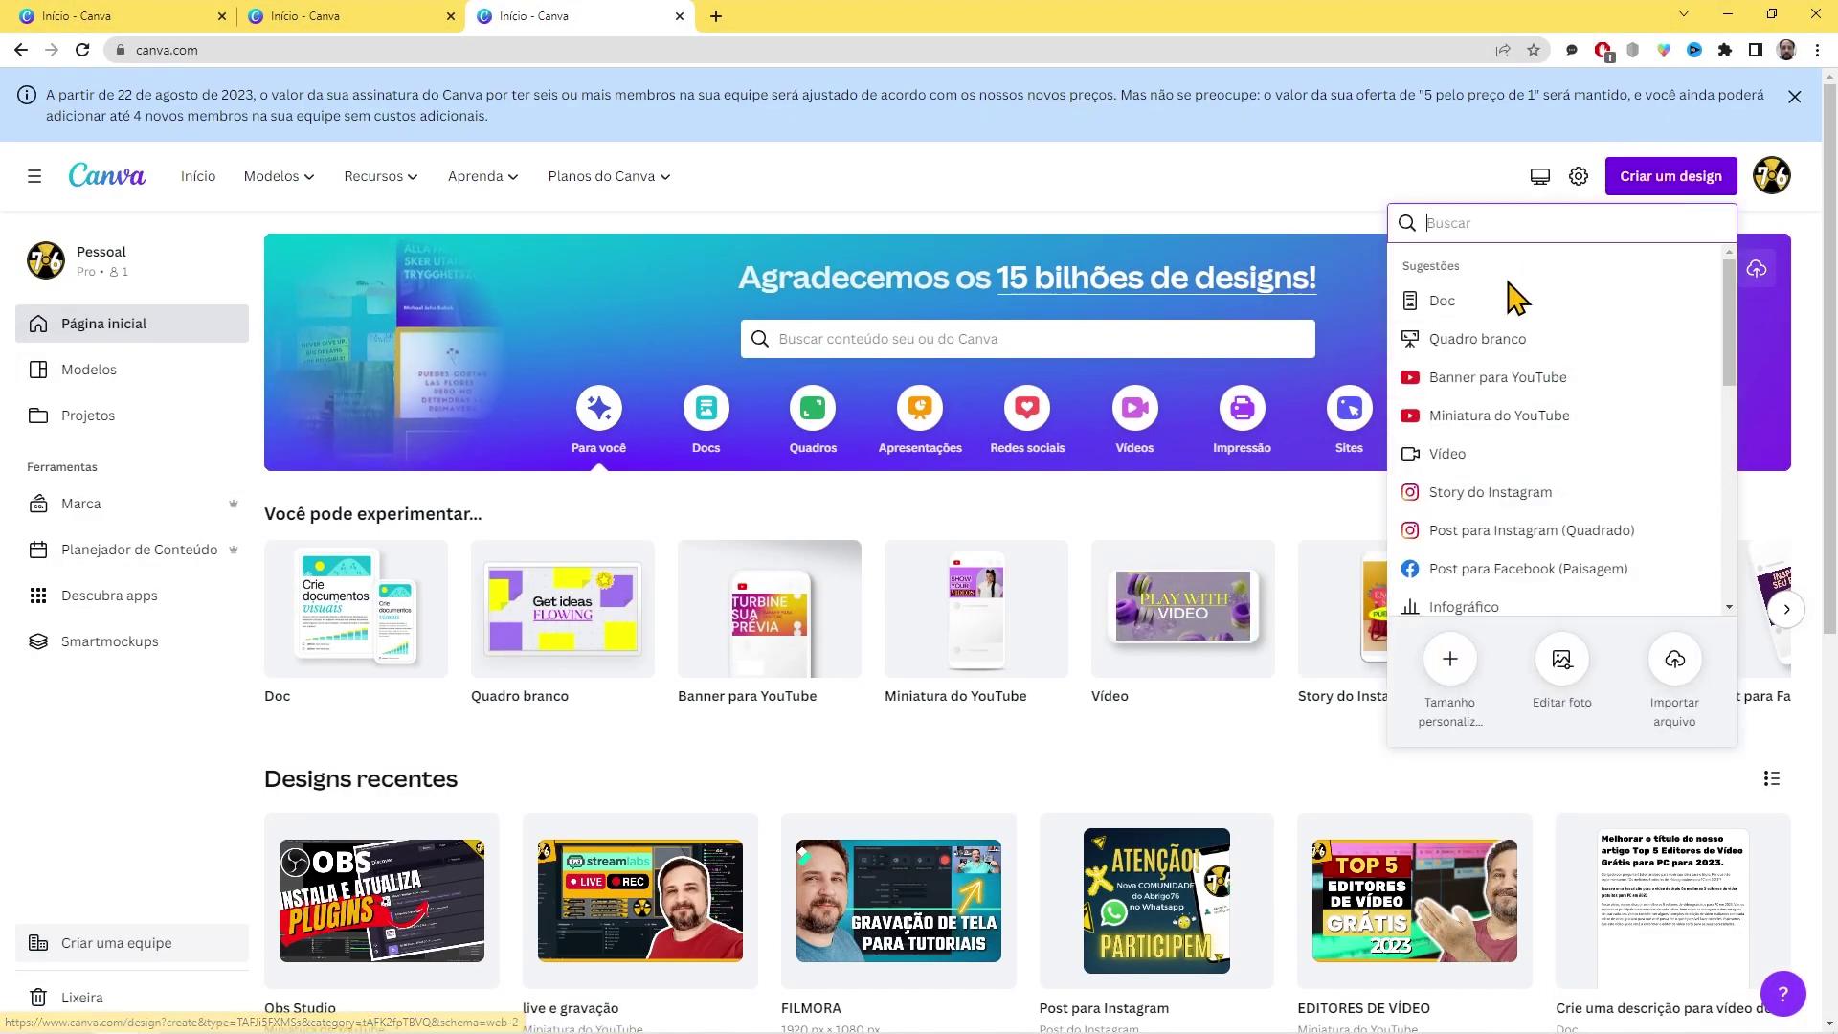
type("apreenta")
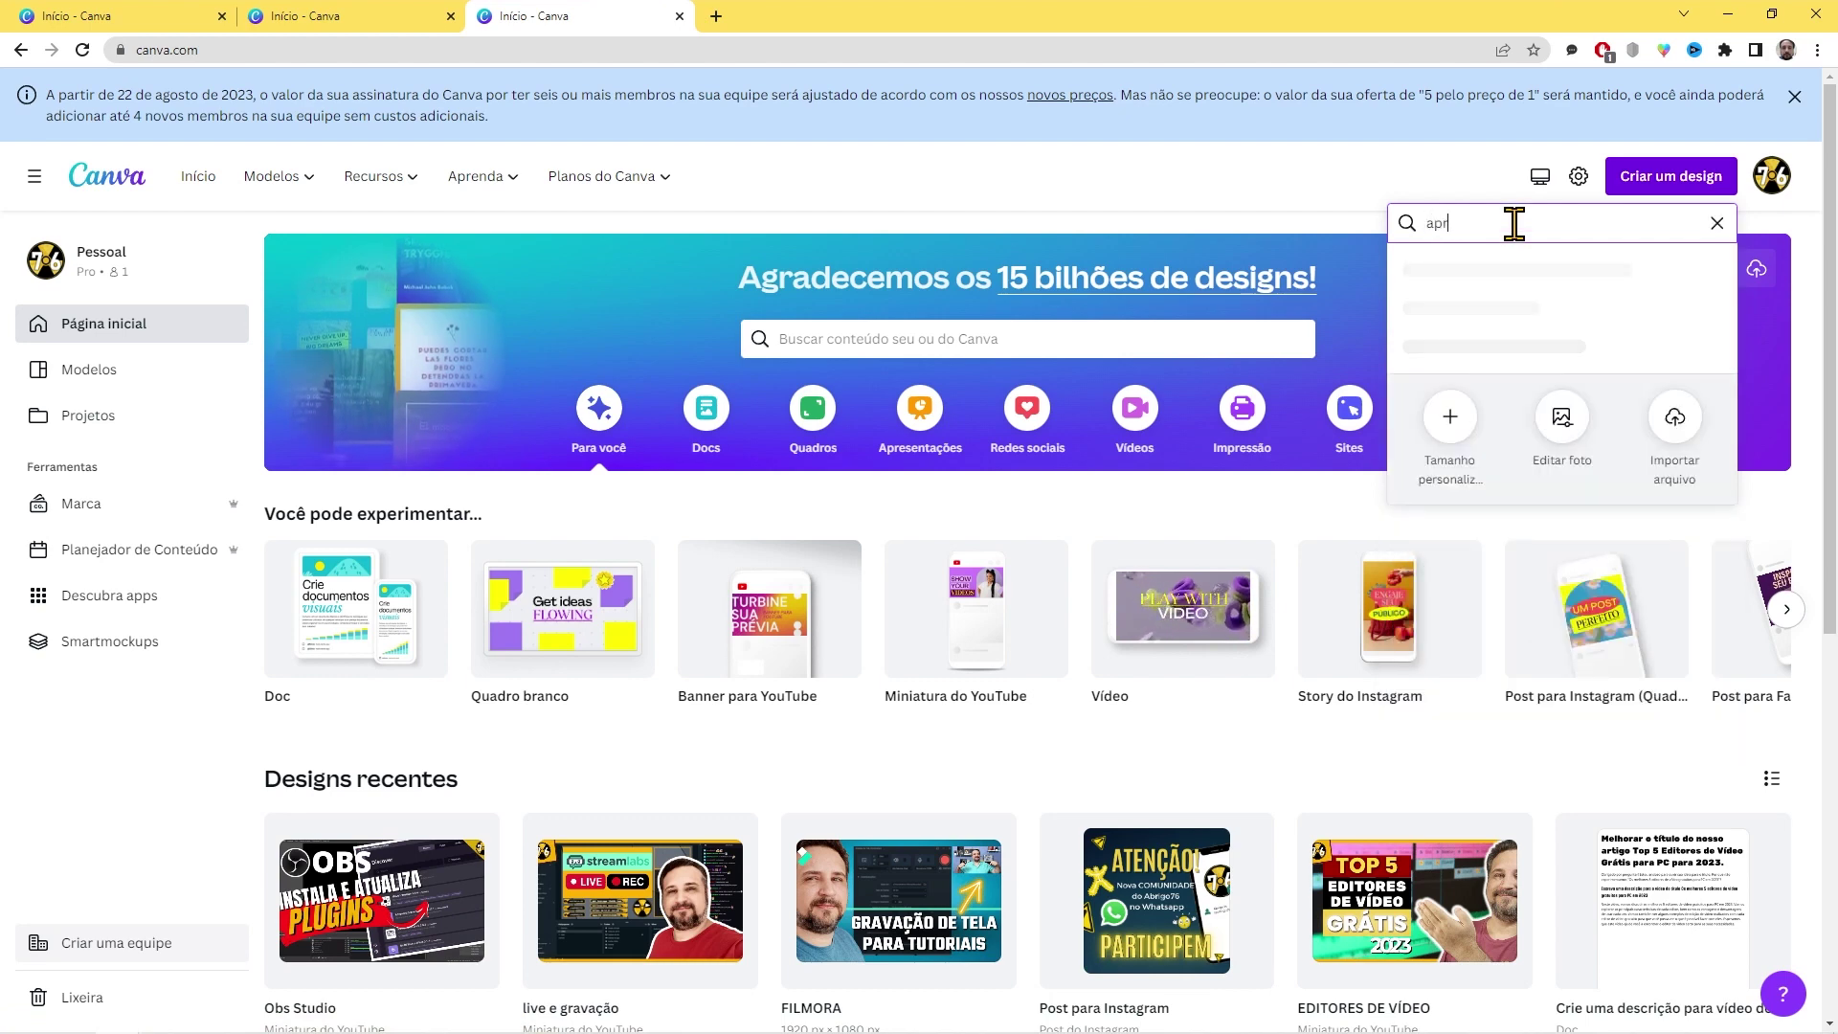
left_click(1536, 360)
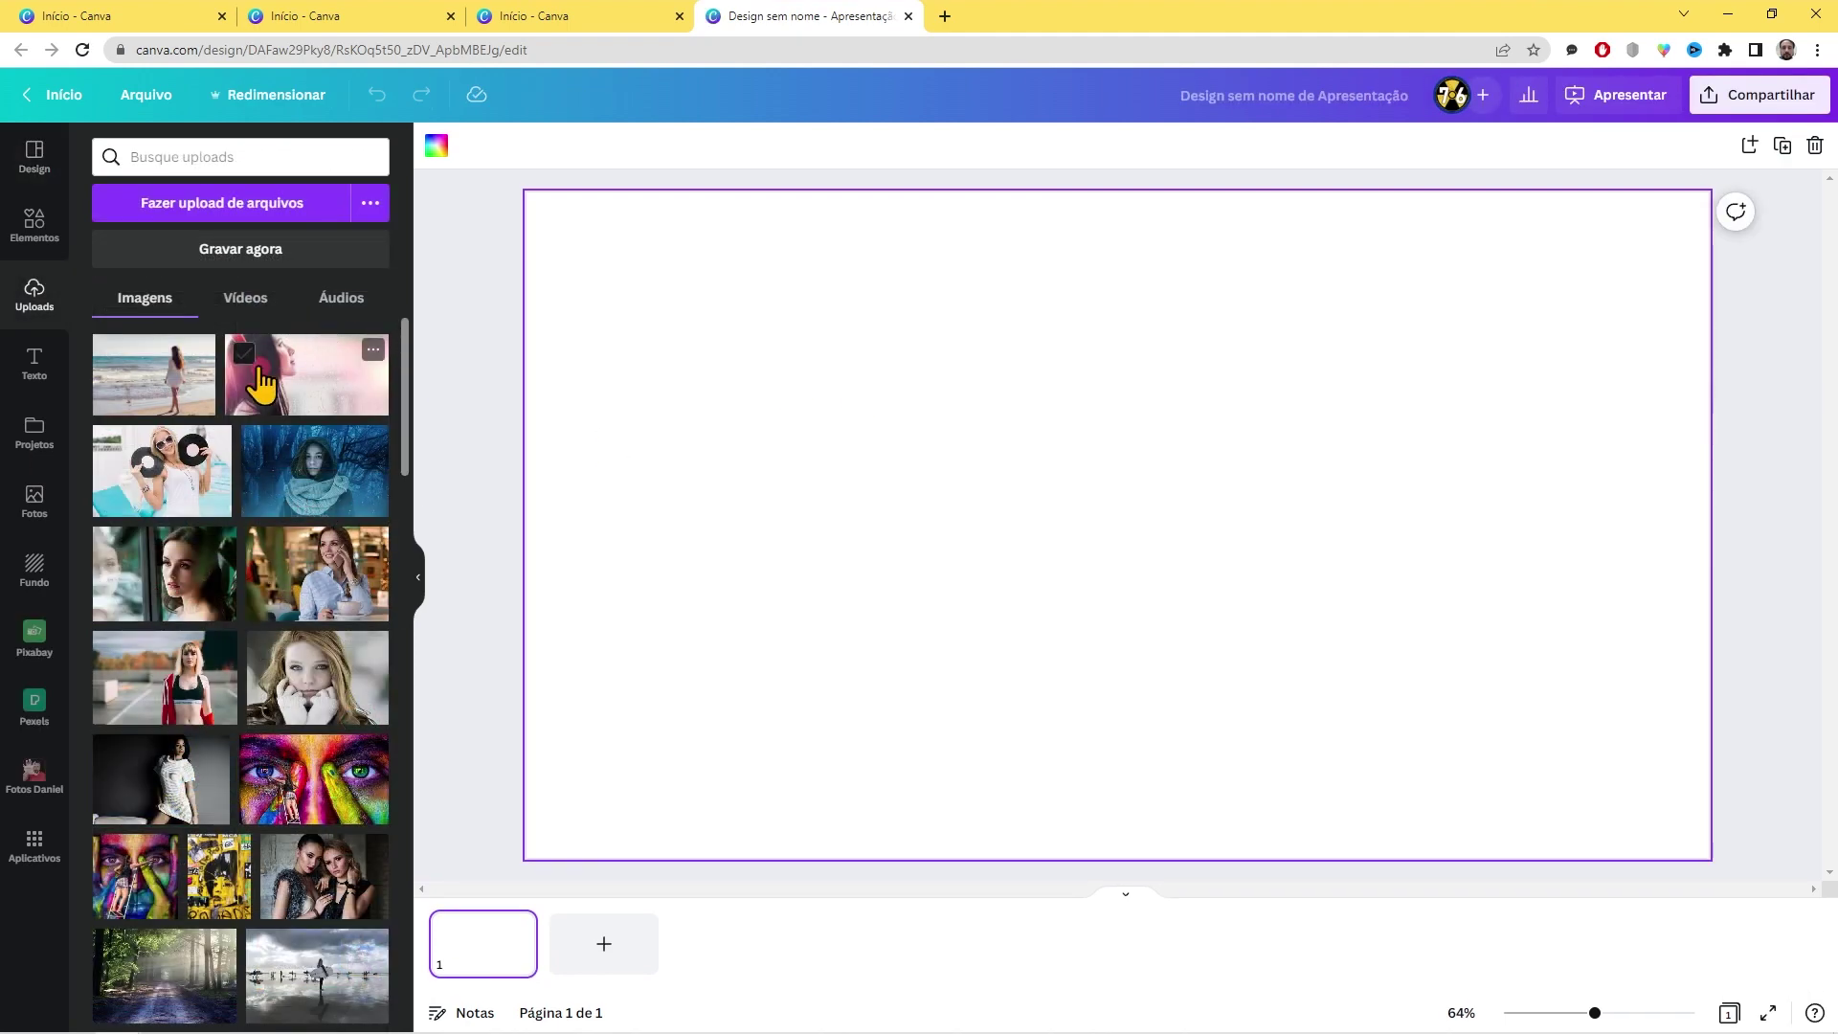
Step: Fill page 1 with the pink headphones photo and a new page 2 with the laughing woman wearing flowers, shifting that photo down within its frame
left_click_drag(306, 373, 574, 662)
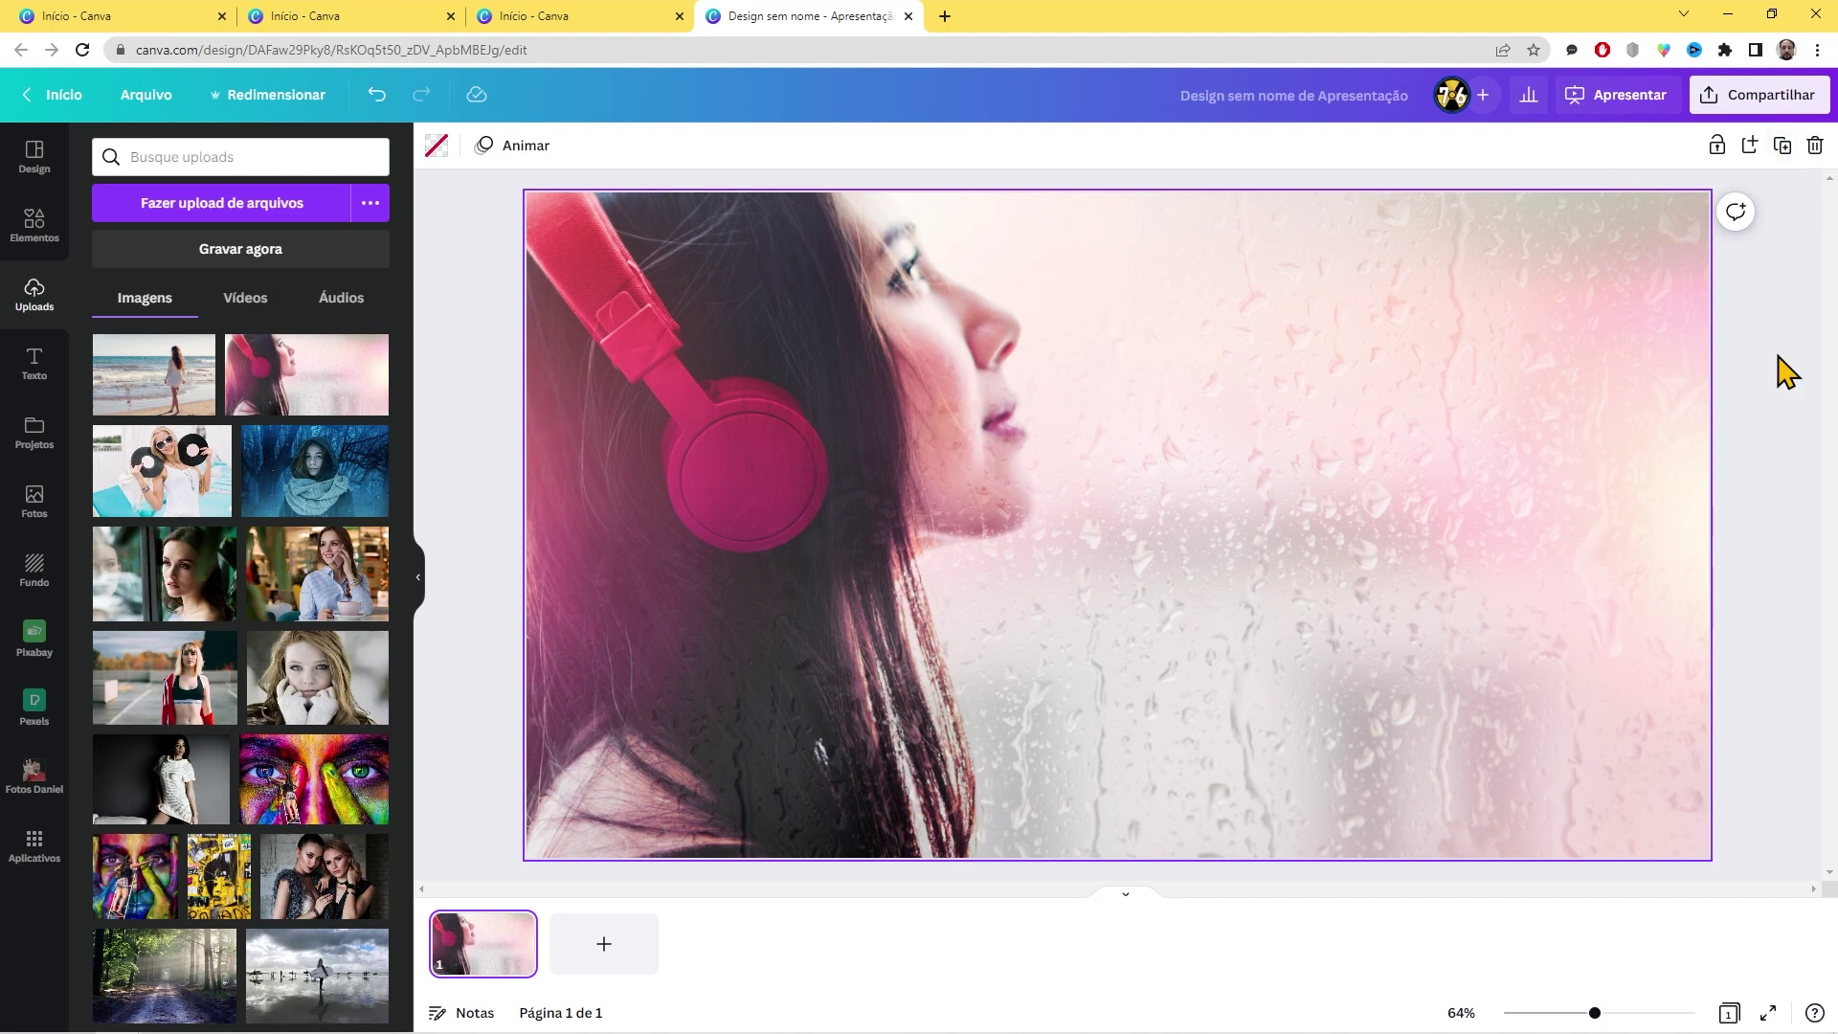
left_click(597, 950)
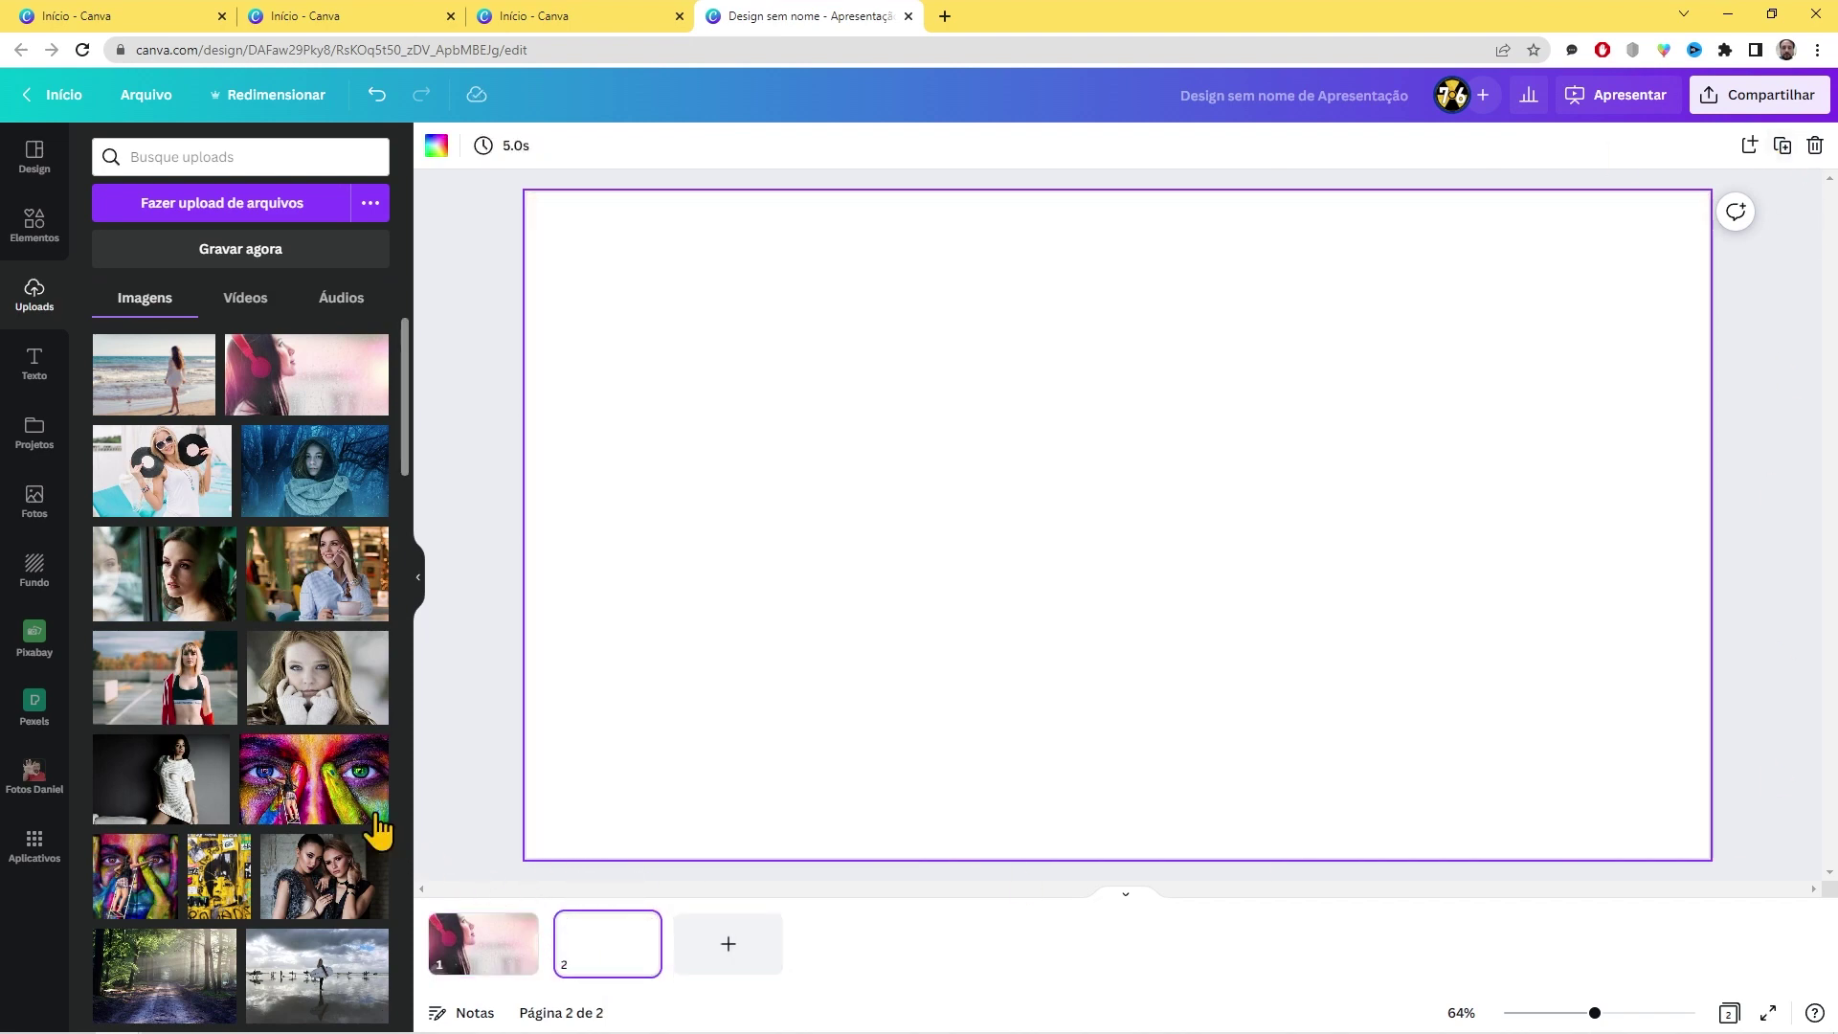
scroll(235, 747, "down", 3)
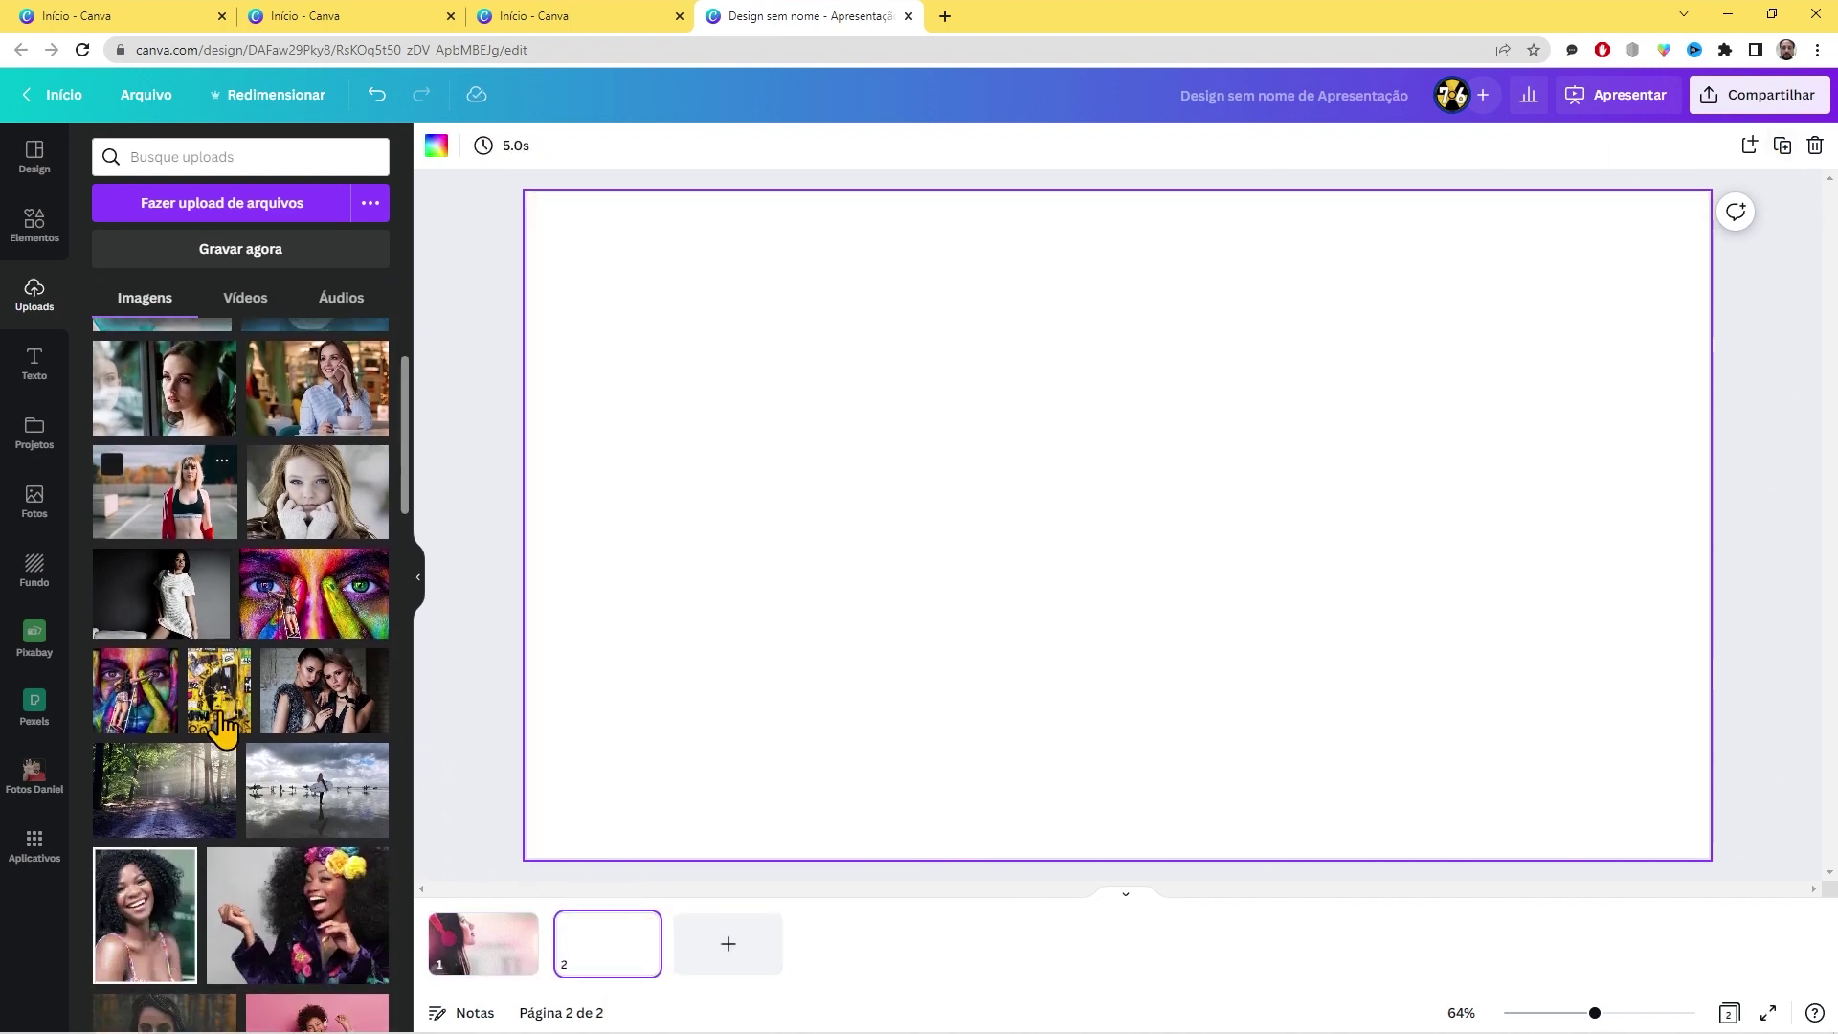
scroll(223, 728, "down", 1)
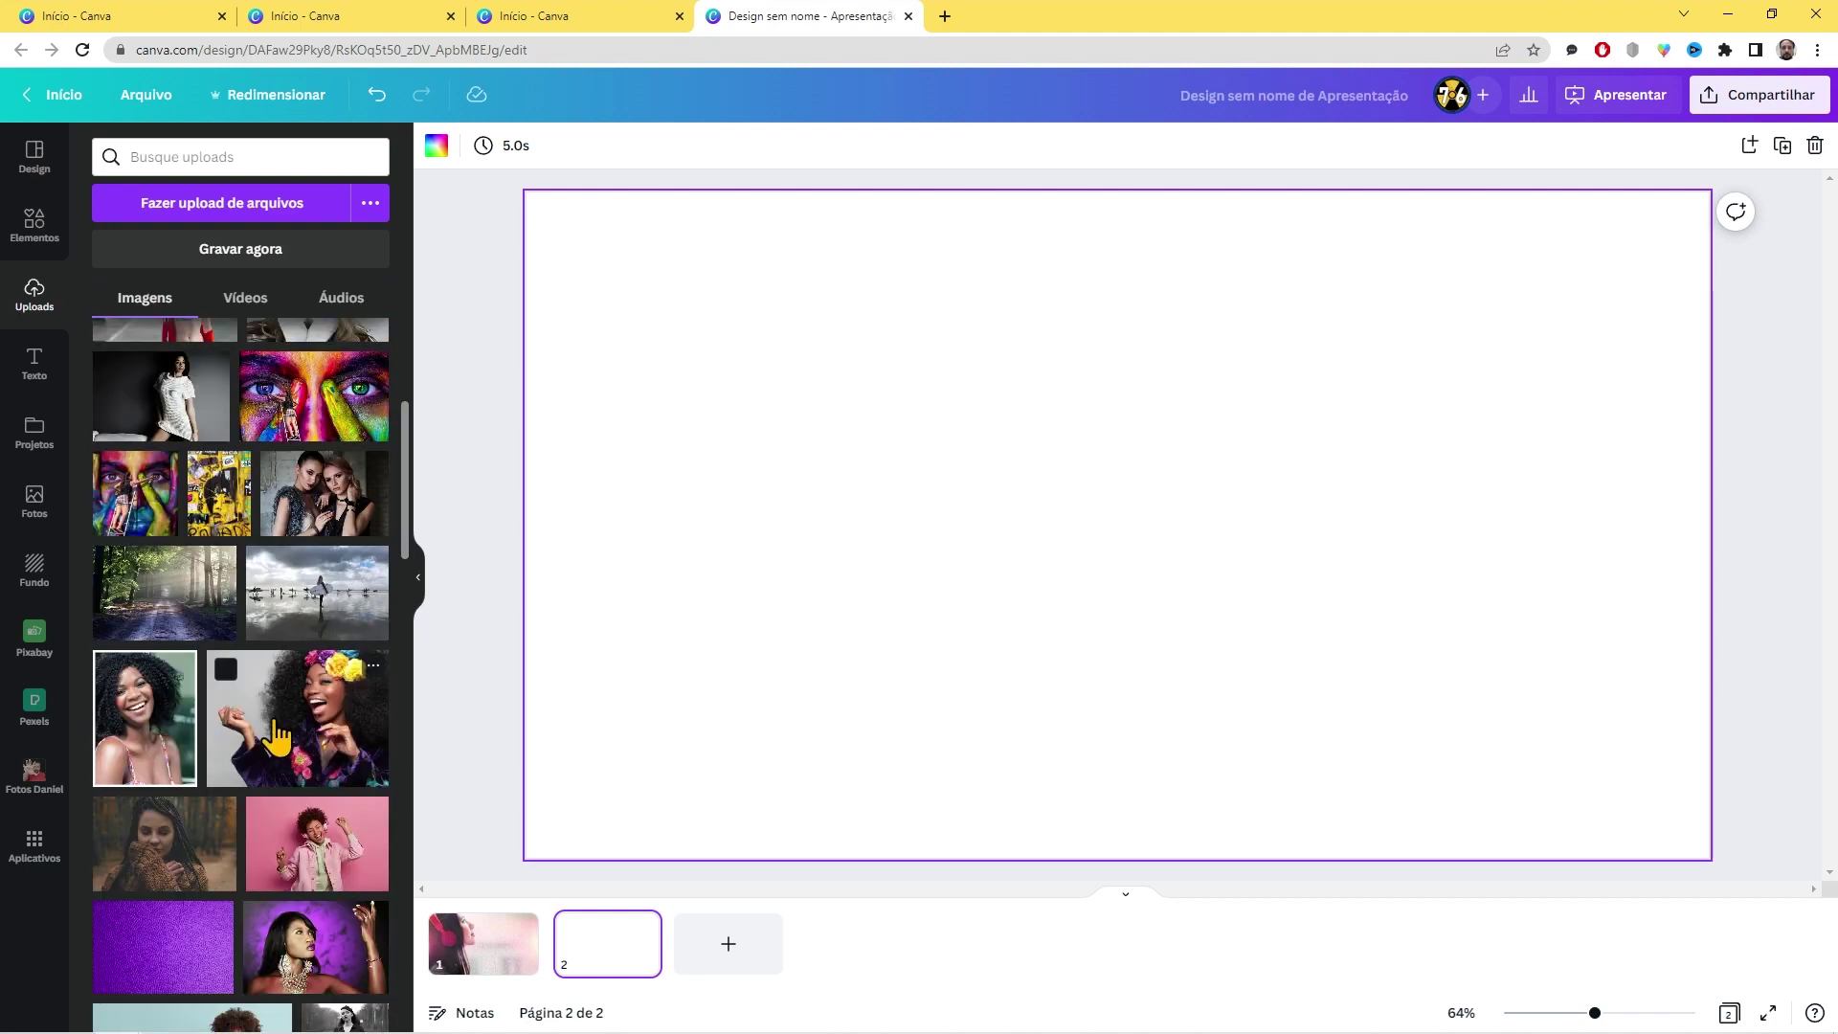
left_click_drag(276, 738, 584, 483)
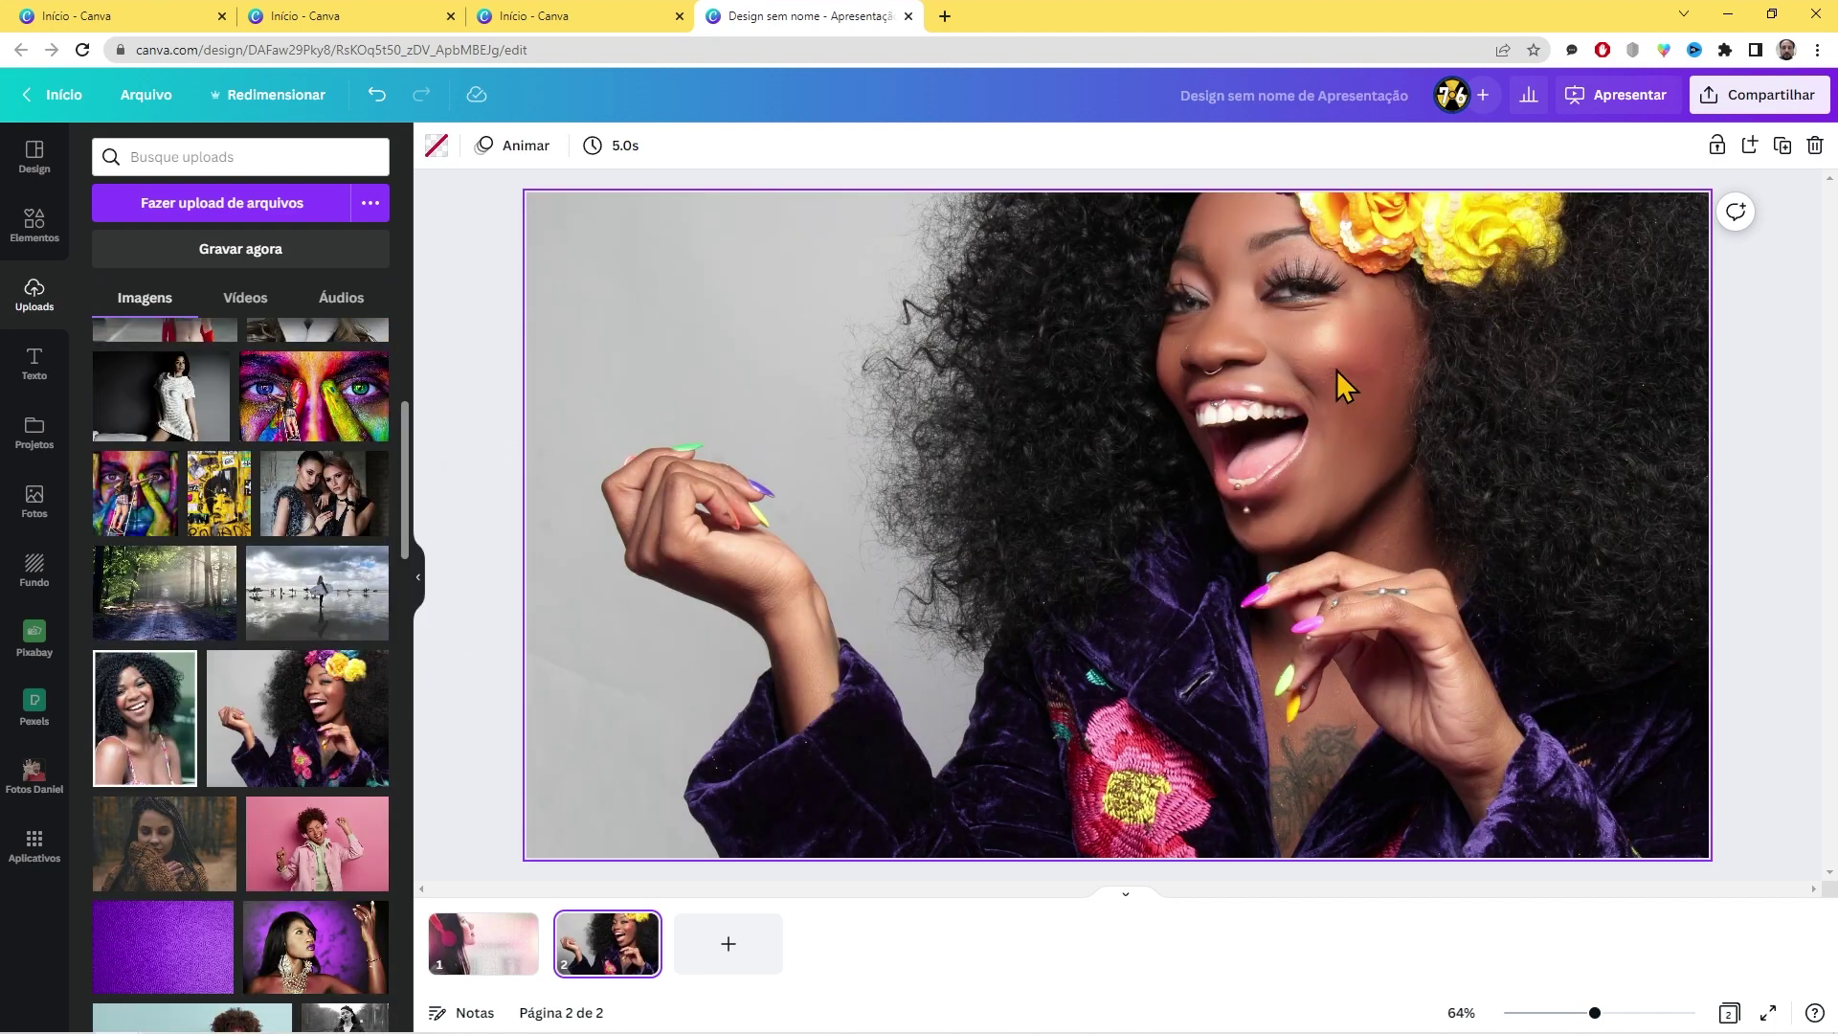
double_click(1335, 325)
left_click_drag(1334, 321, 1334, 379)
Step: Add pages 3 and 4, filling them with the uploaded surfer beach photo and the pink-background portrait
key("ctrl+Return")
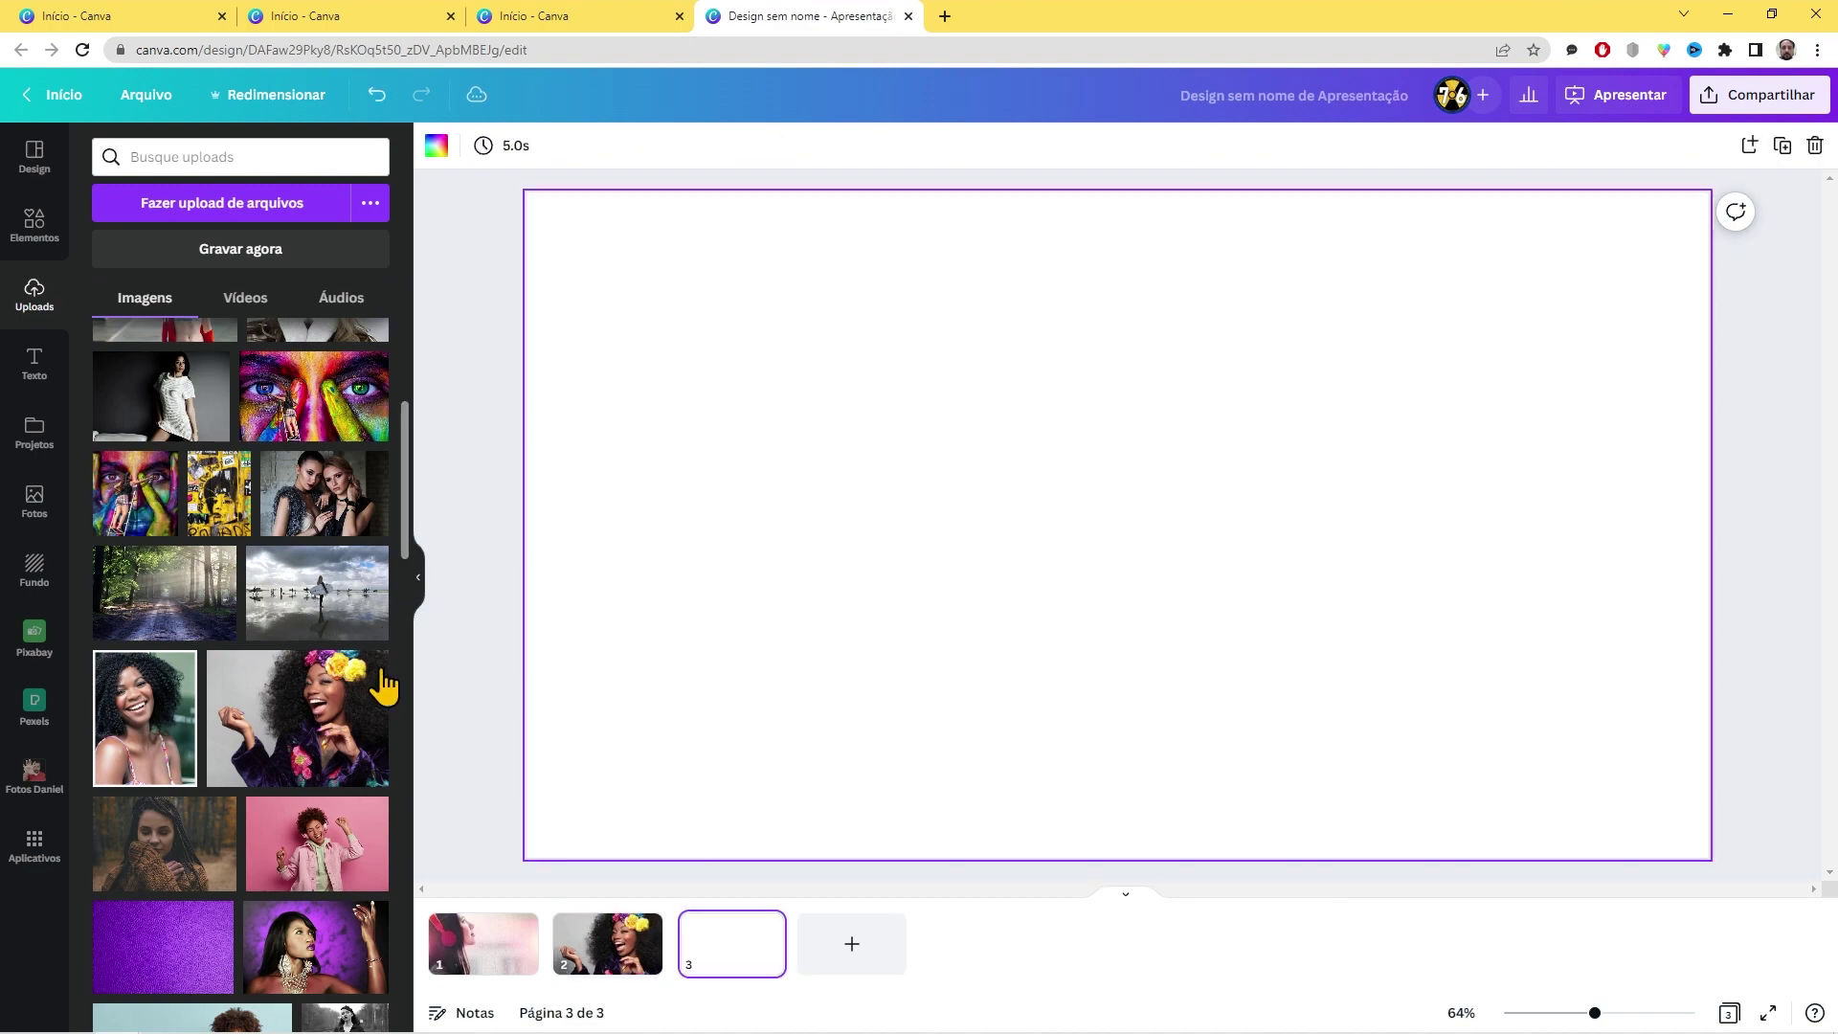
left_click_drag(316, 598, 563, 443)
key("ctrl+Return")
scroll(316, 575, "down", 3)
left_click_drag(320, 555, 913, 670)
Step: Add pages 5 and 6 with the uploaded portrait in dark clothing and the denim jacket photo by the green wall
key("ctrl+Return")
scroll(288, 804, "down", 5)
left_click(330, 798)
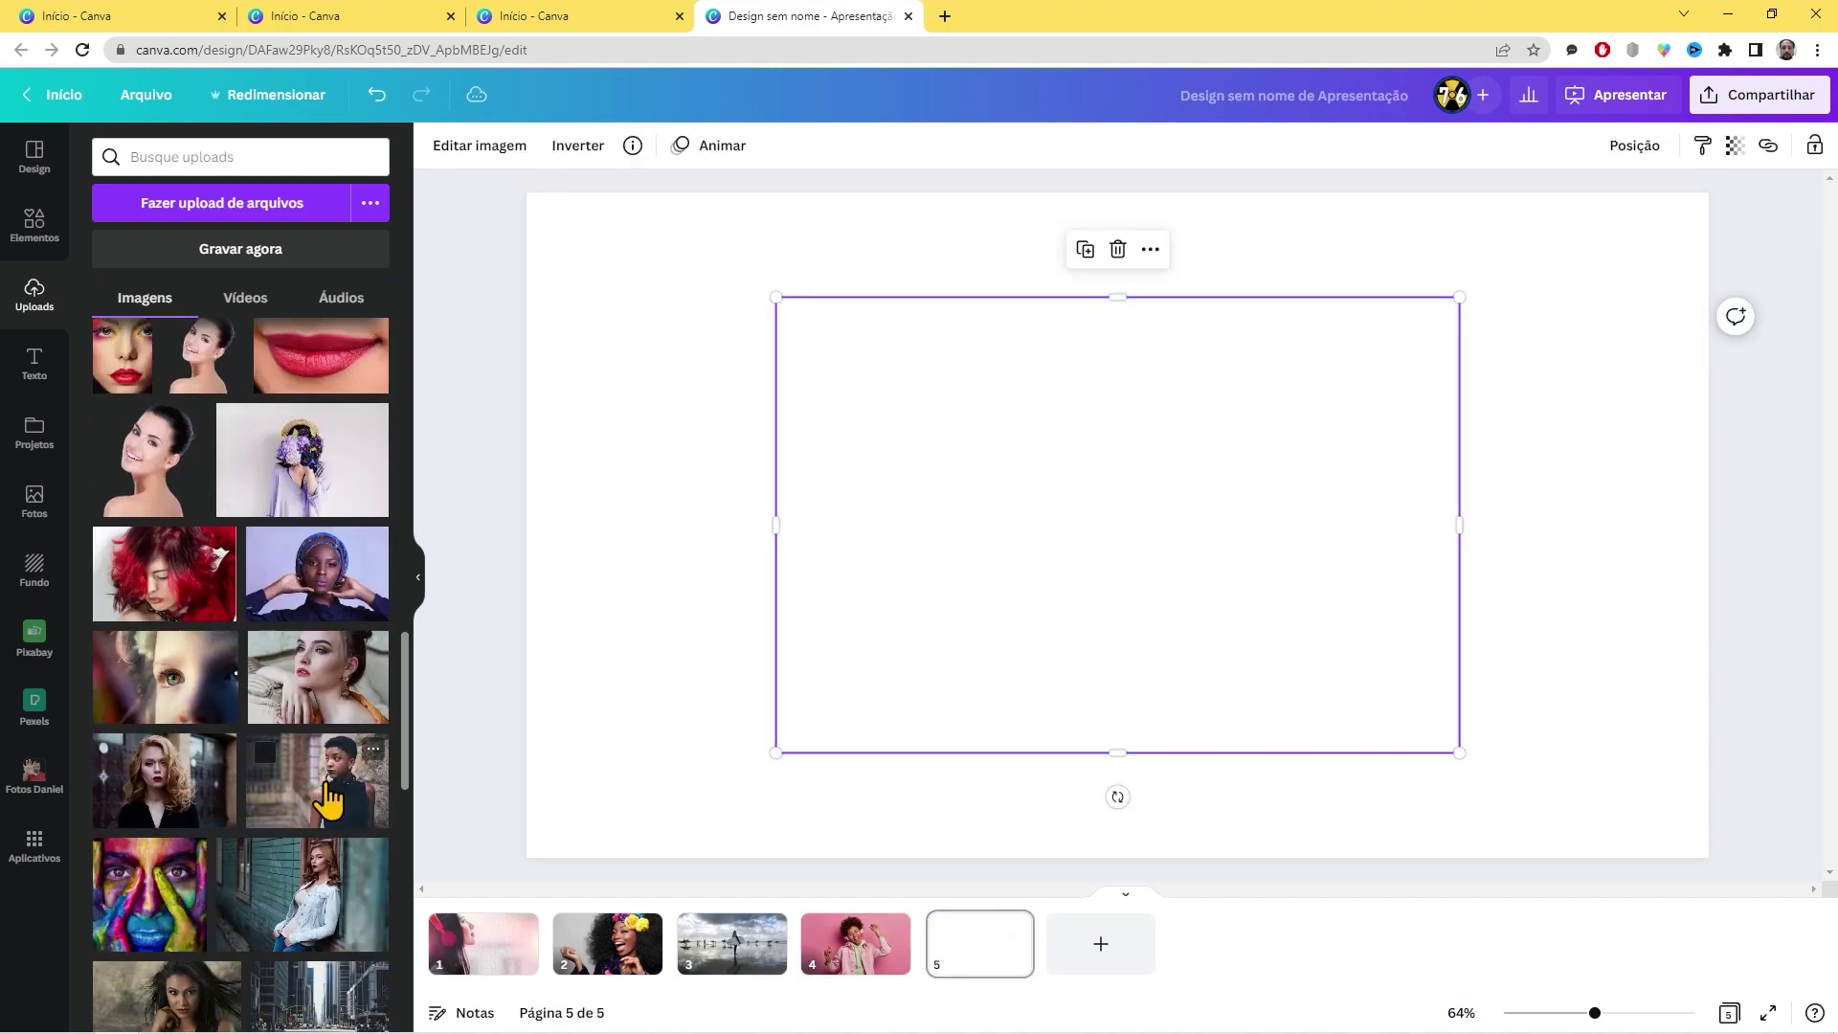
key("ctrl+Return")
left_click_drag(301, 895, 933, 641)
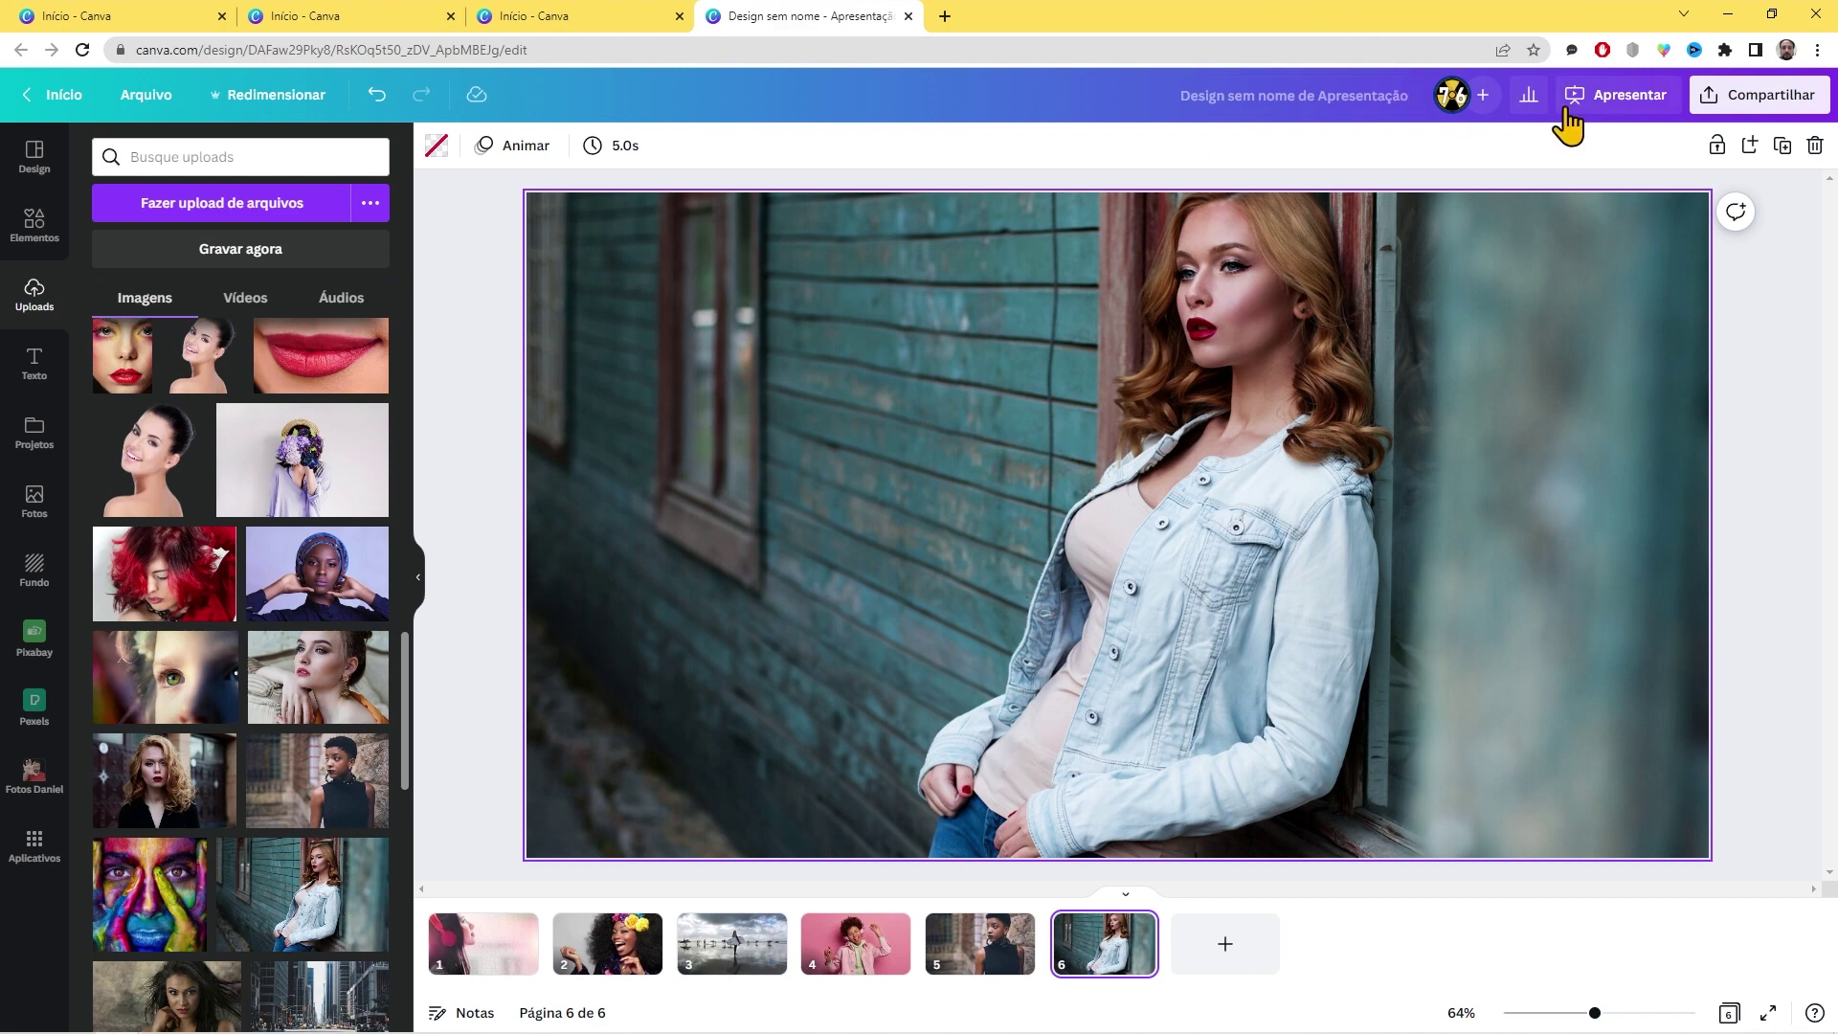
Step: Present the design in full screen and page back and forth through the slides, stopping on the surfer beach slide
left_click(1629, 93)
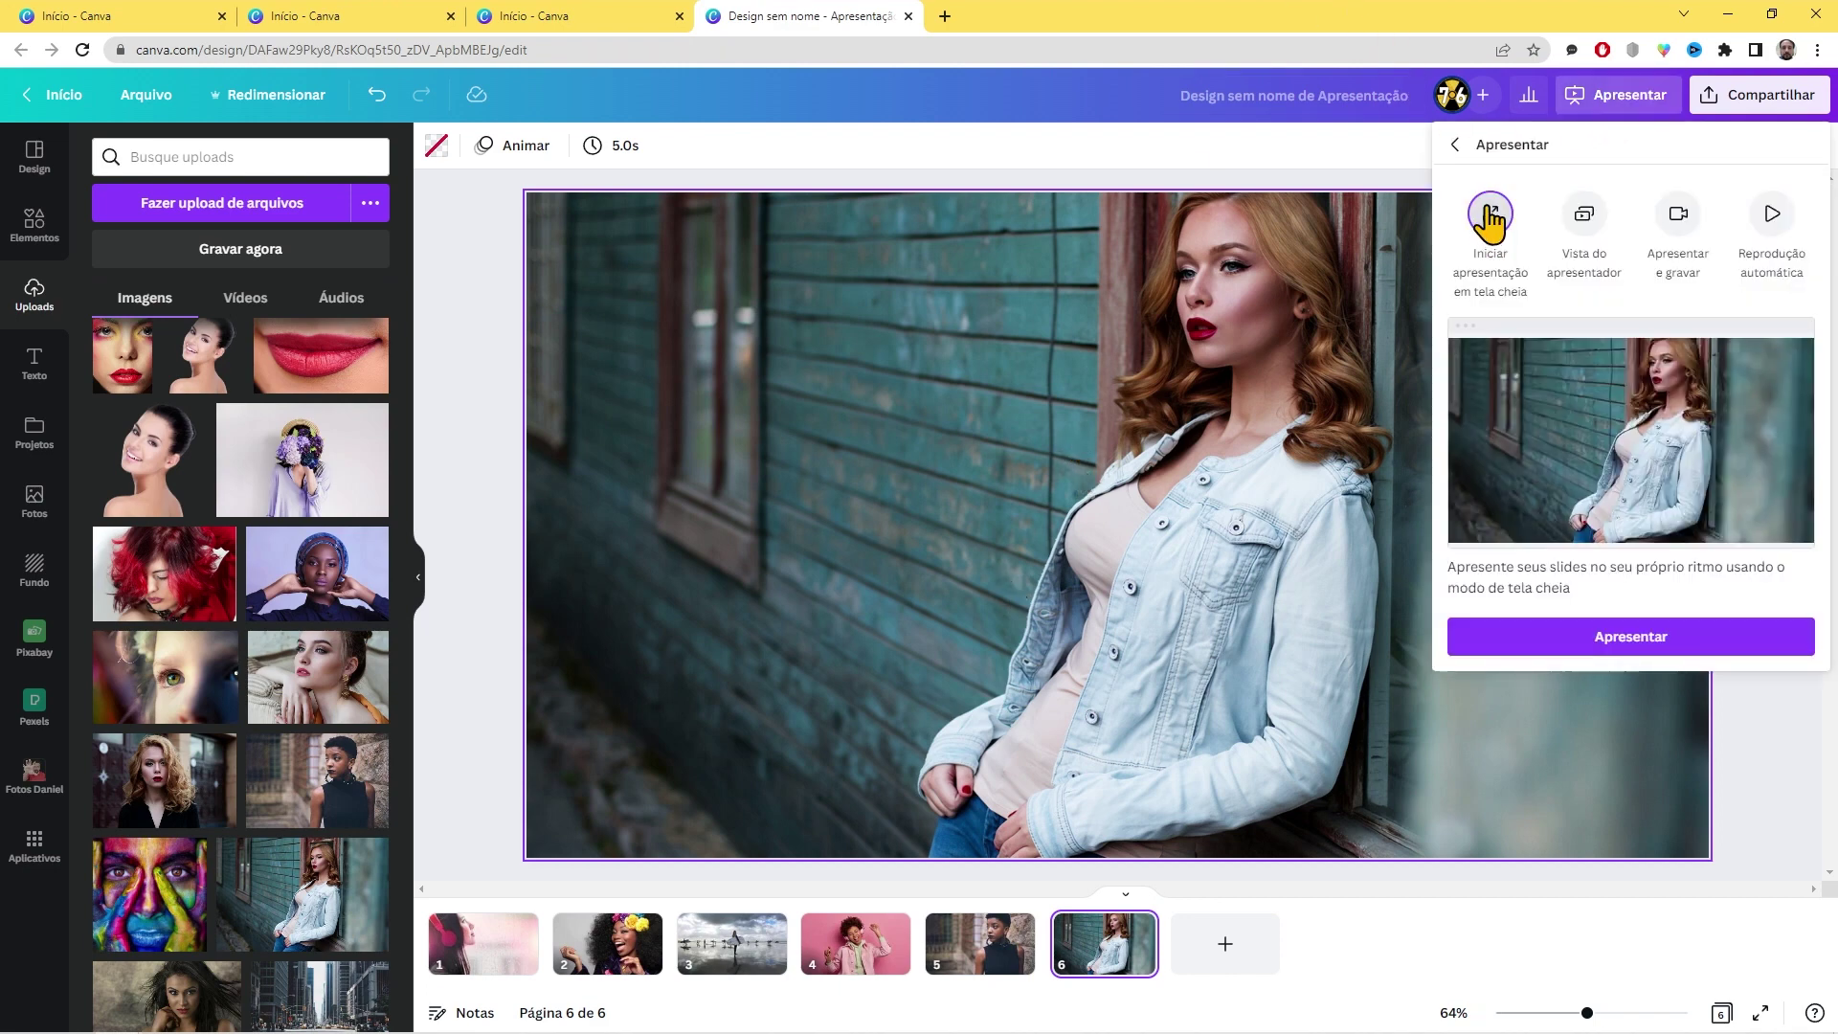
left_click(1631, 638)
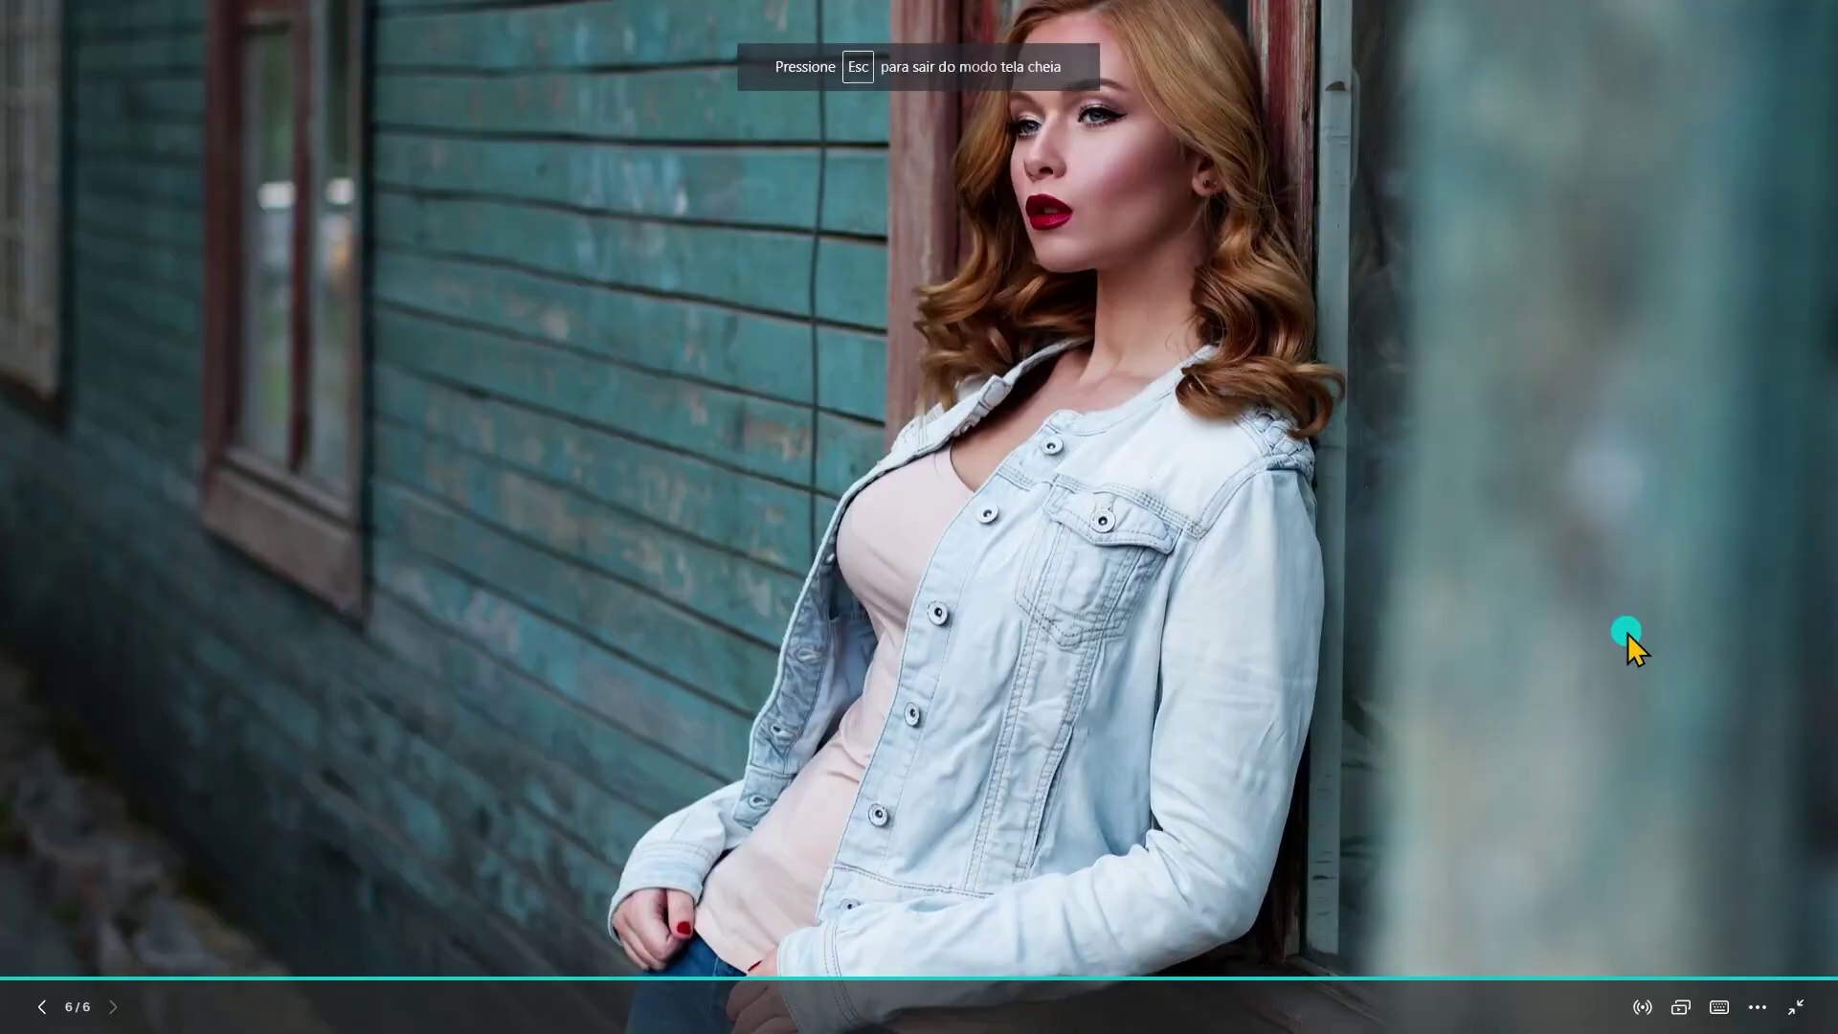
left_click(1326, 389)
left_click(1369, 365)
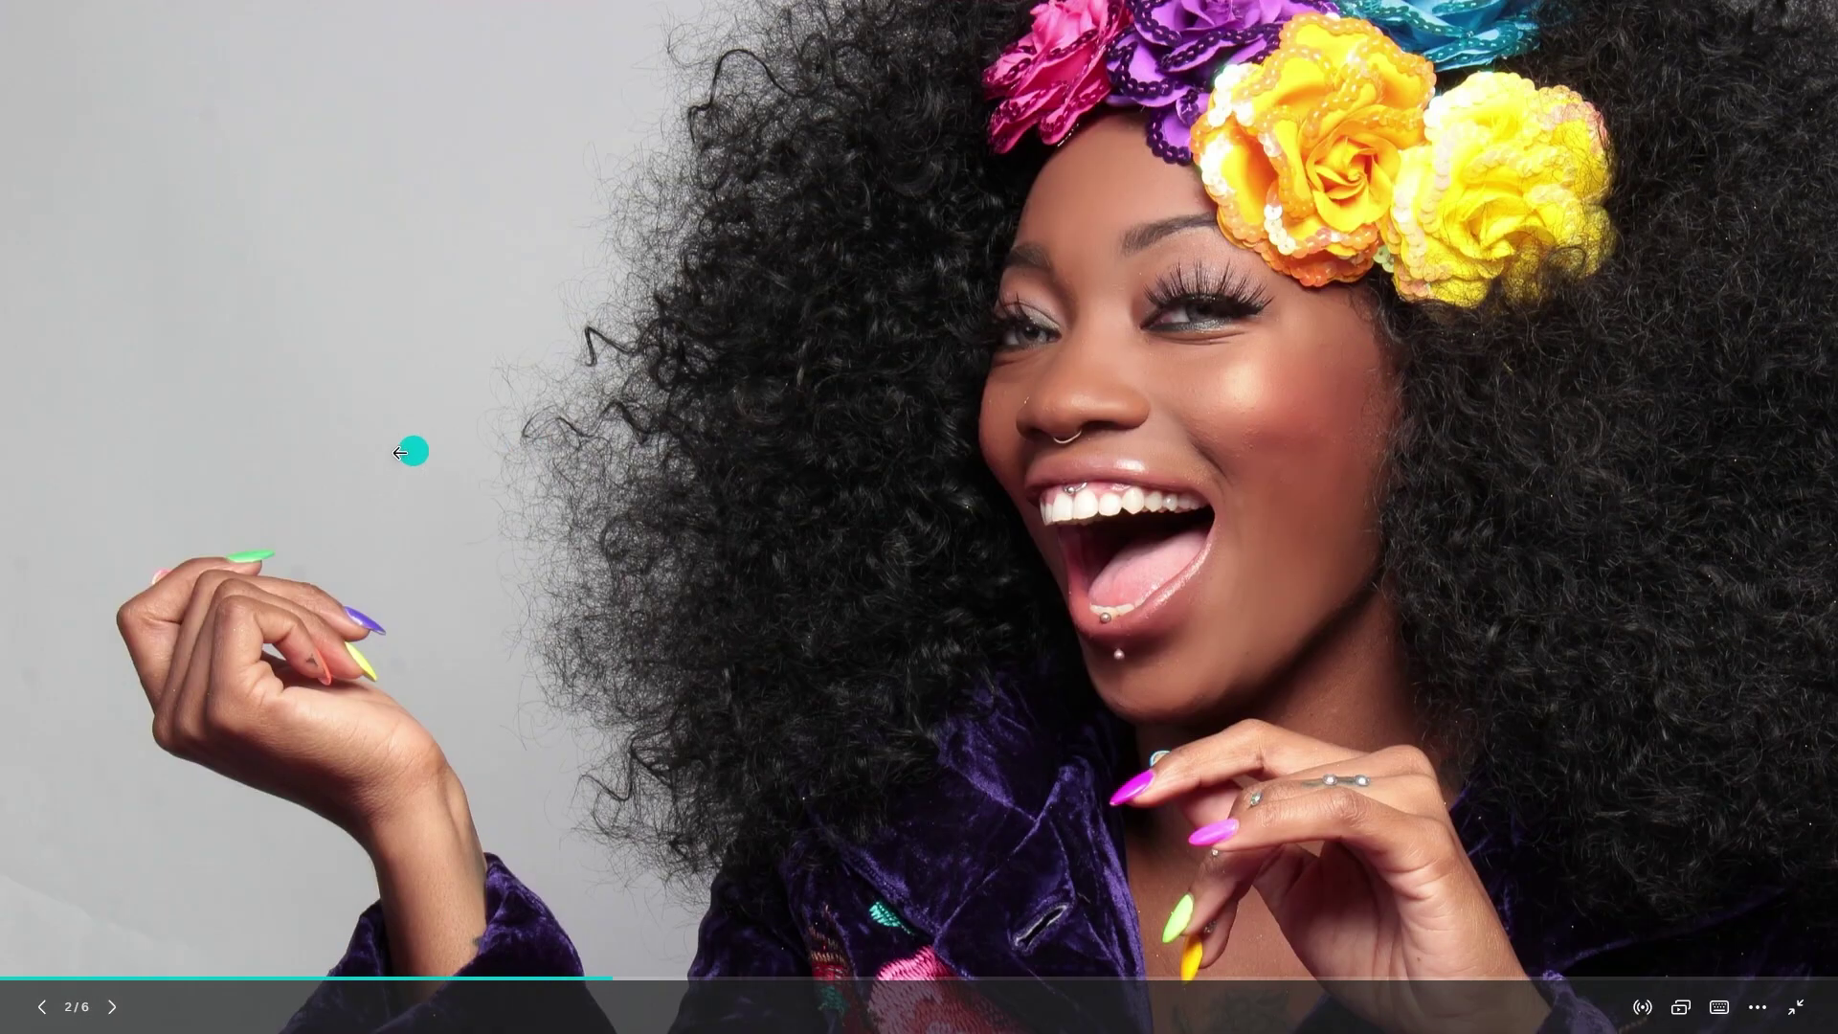
left_click(335, 469)
key("Left")
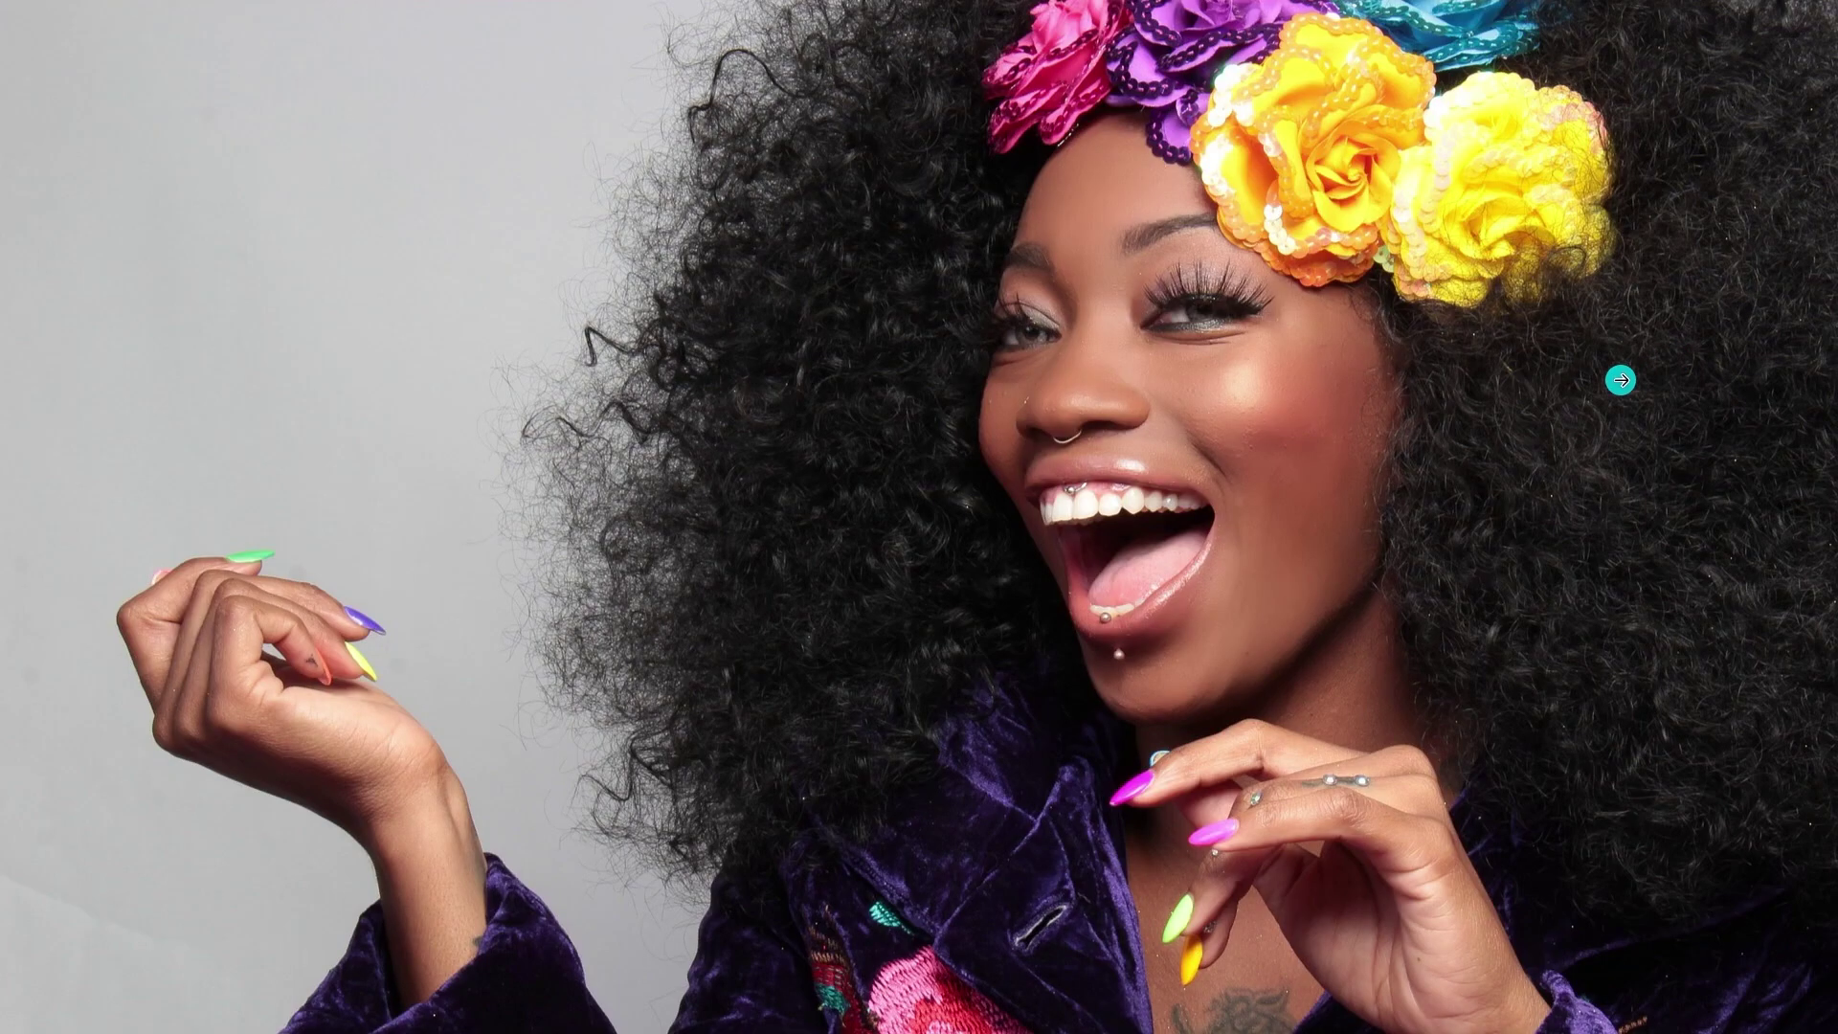
left_click(1620, 378)
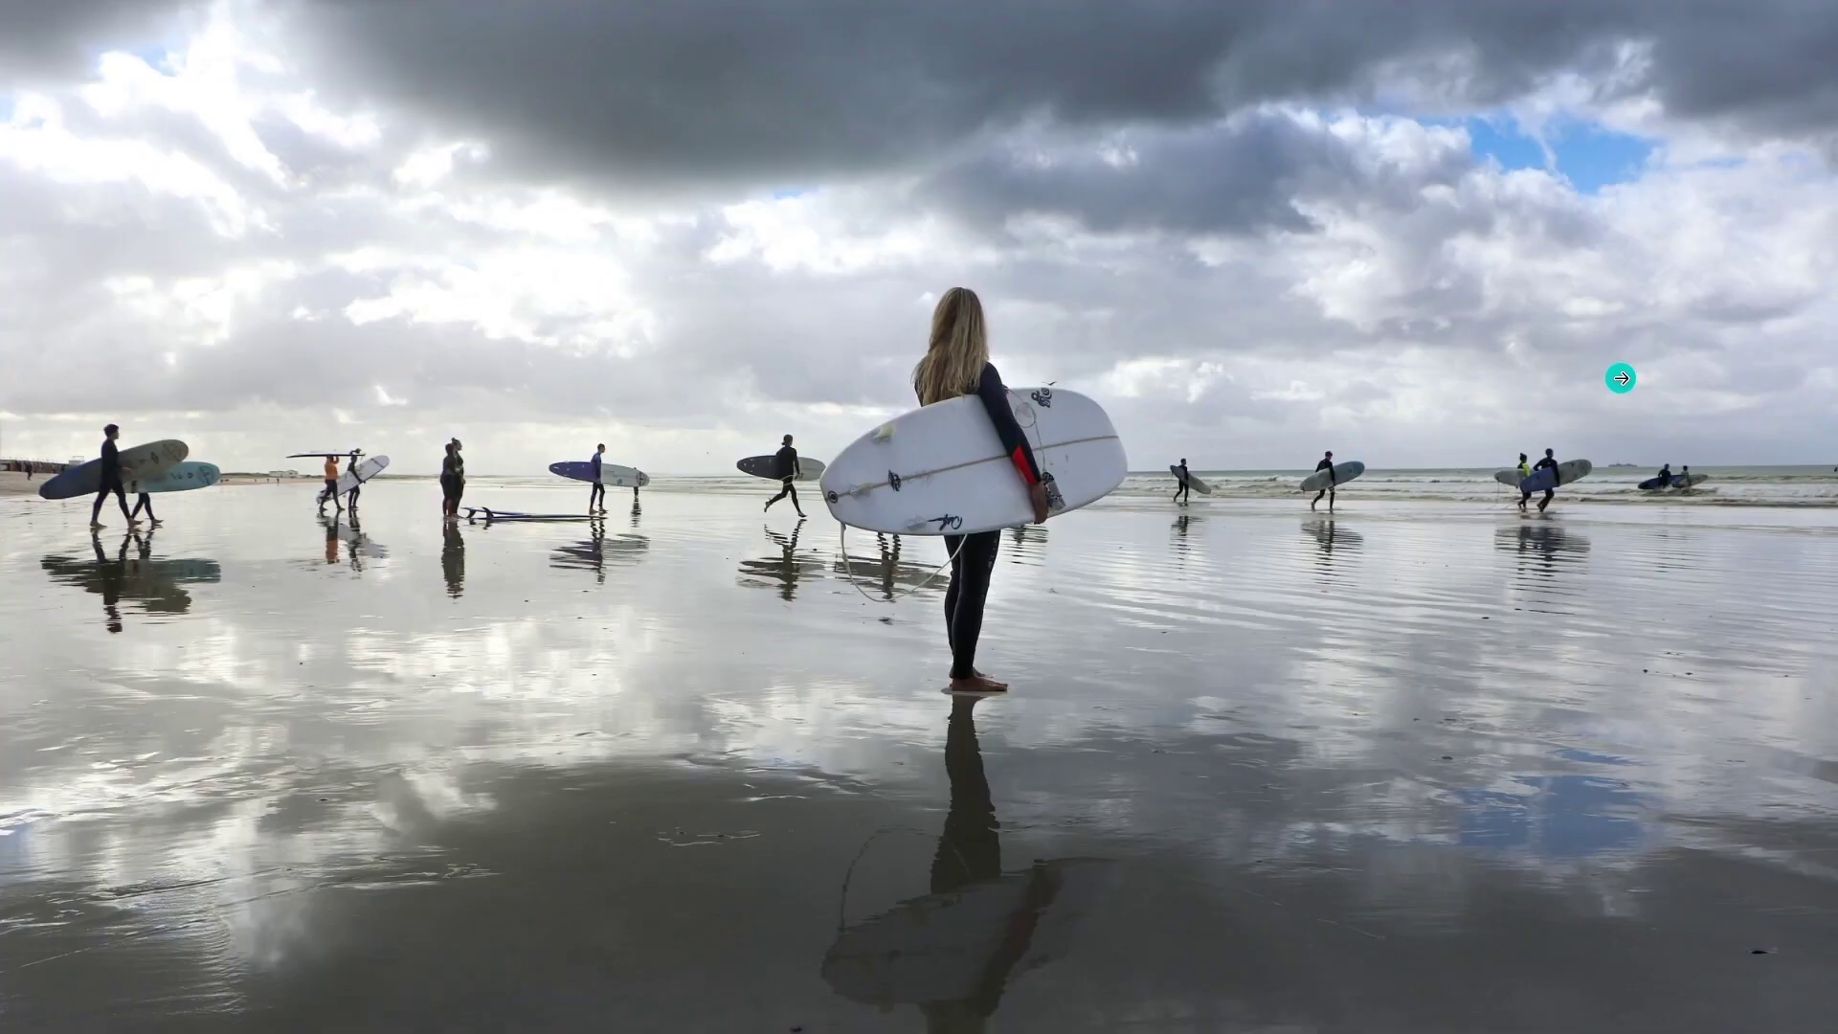
Step: Switch to OBS and add the existing window capture source "Captura de janela - canva" to the Avançado scene
key("alt+Tab")
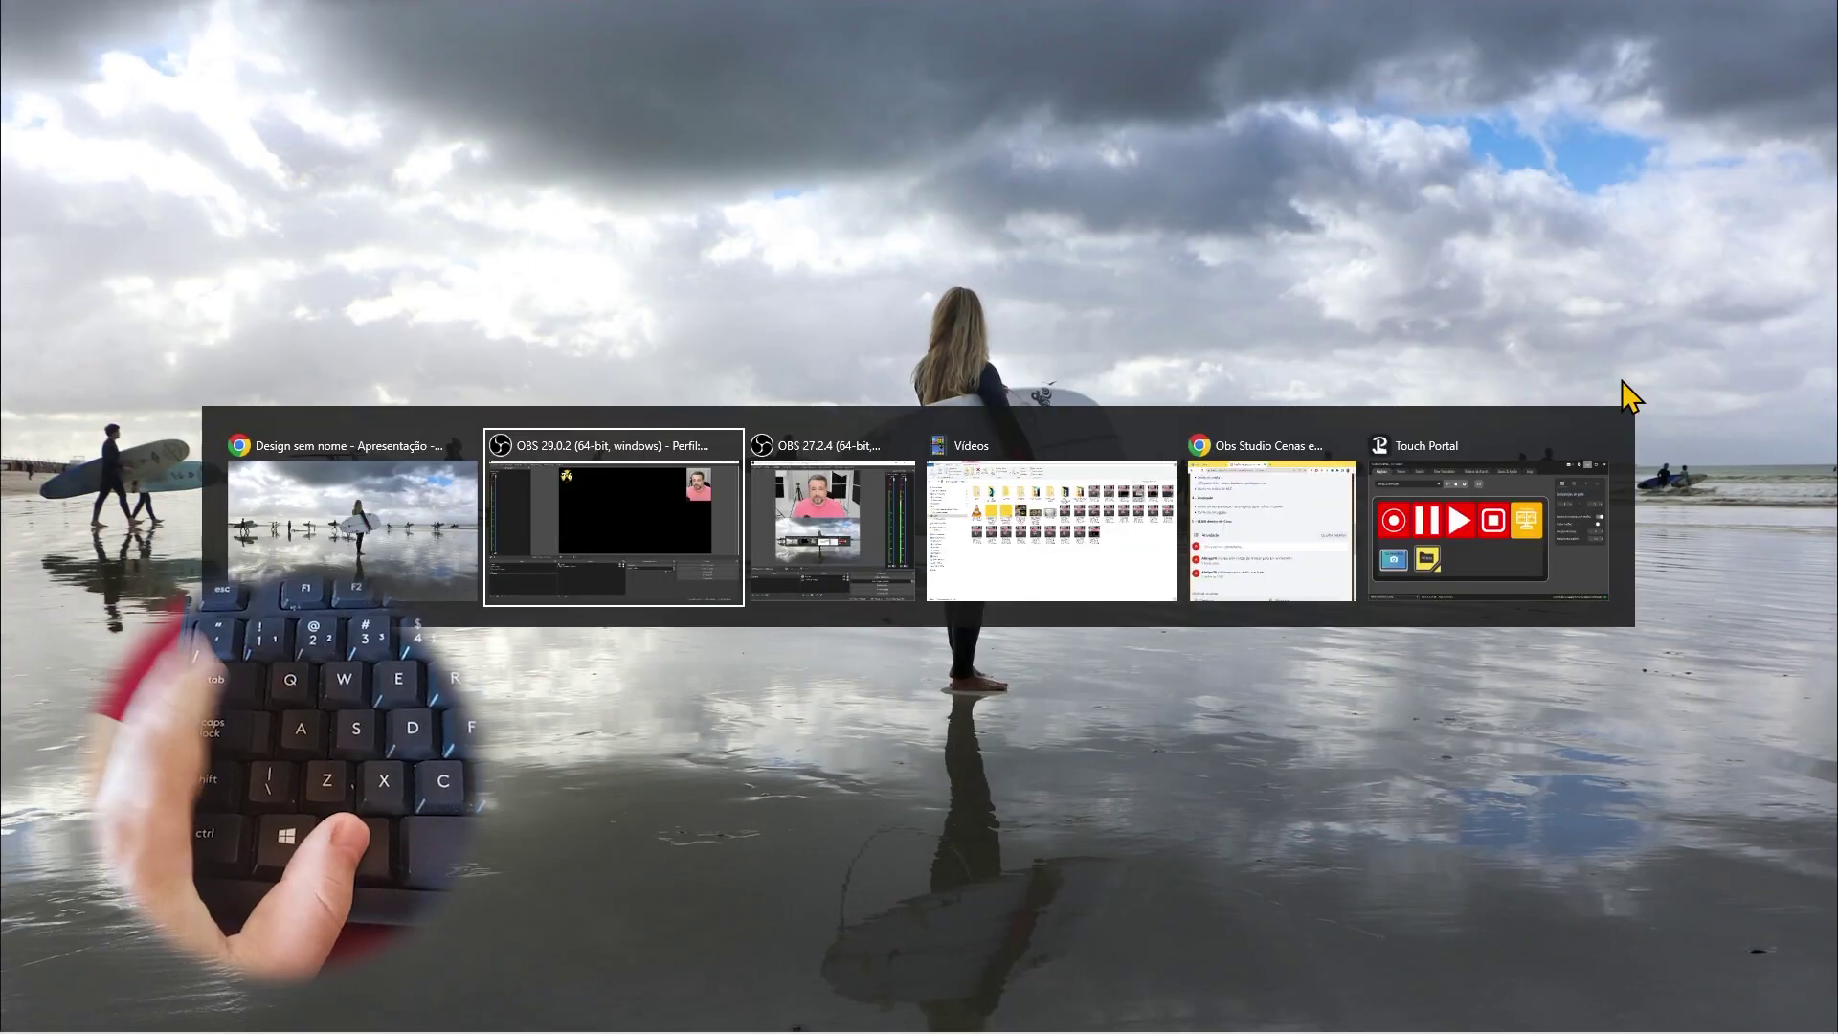
left_click(527, 536)
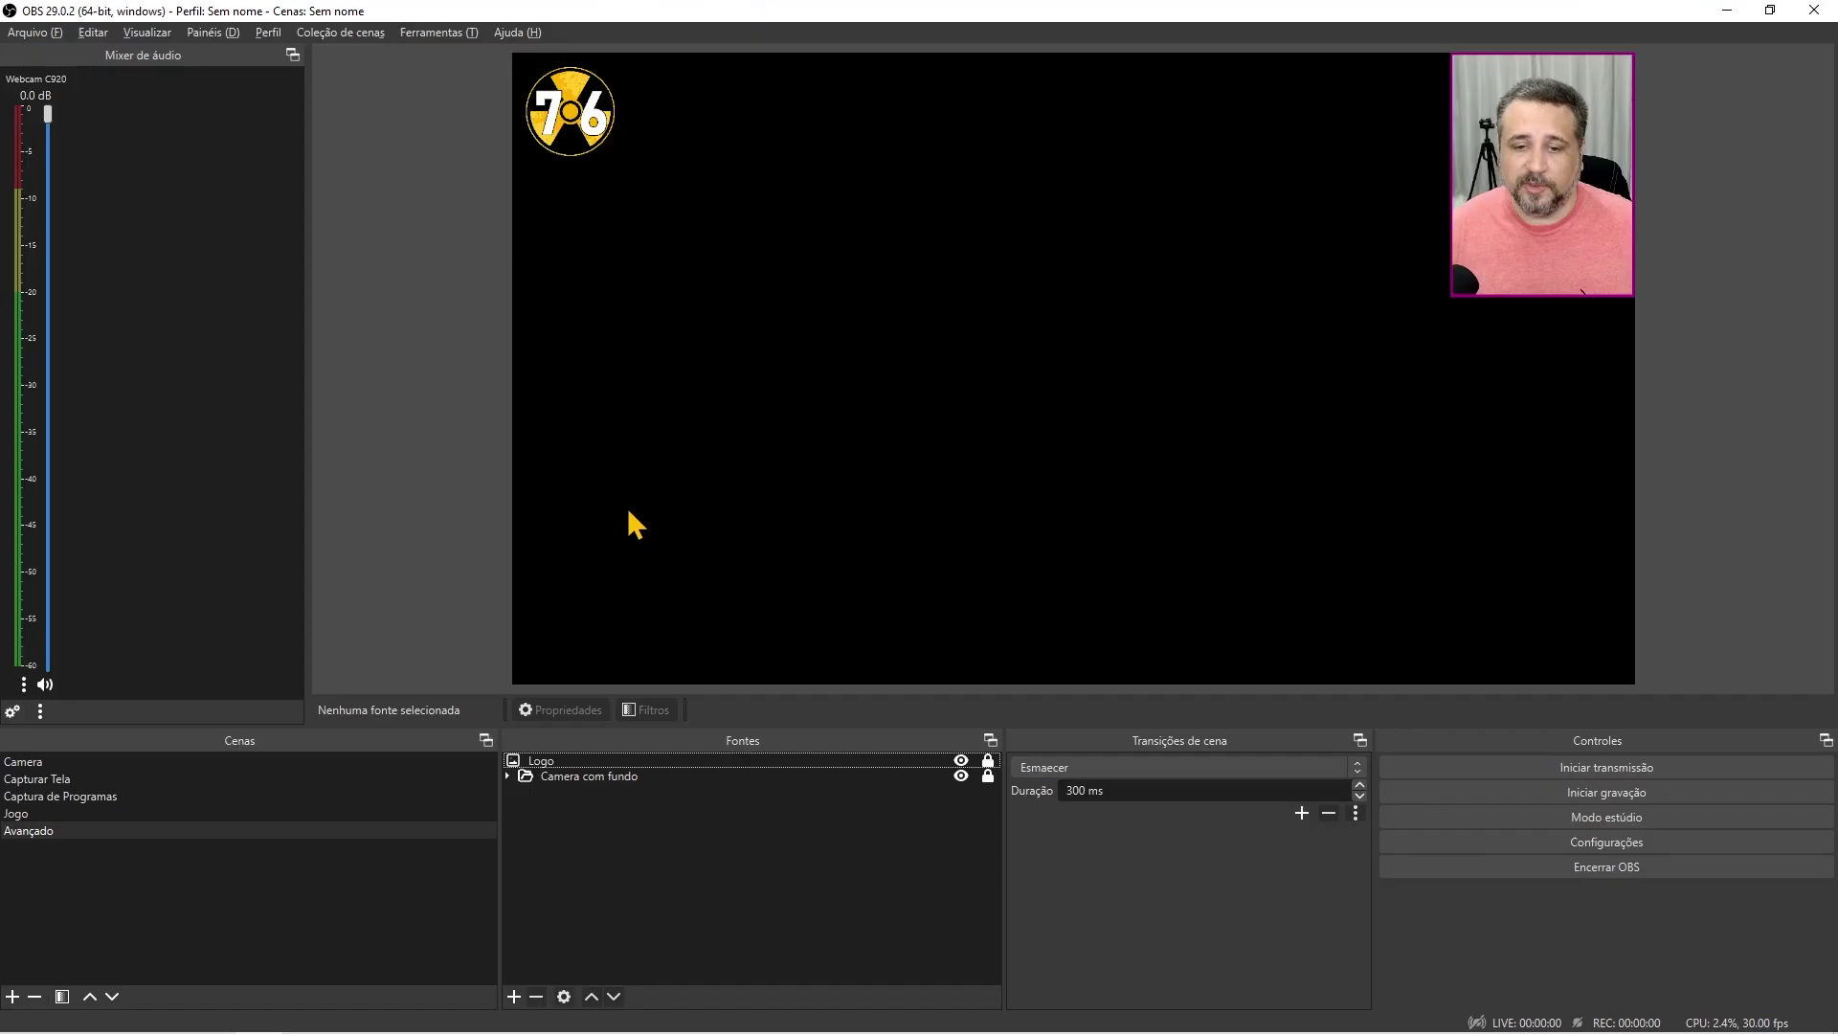
left_click(514, 997)
left_click(630, 667)
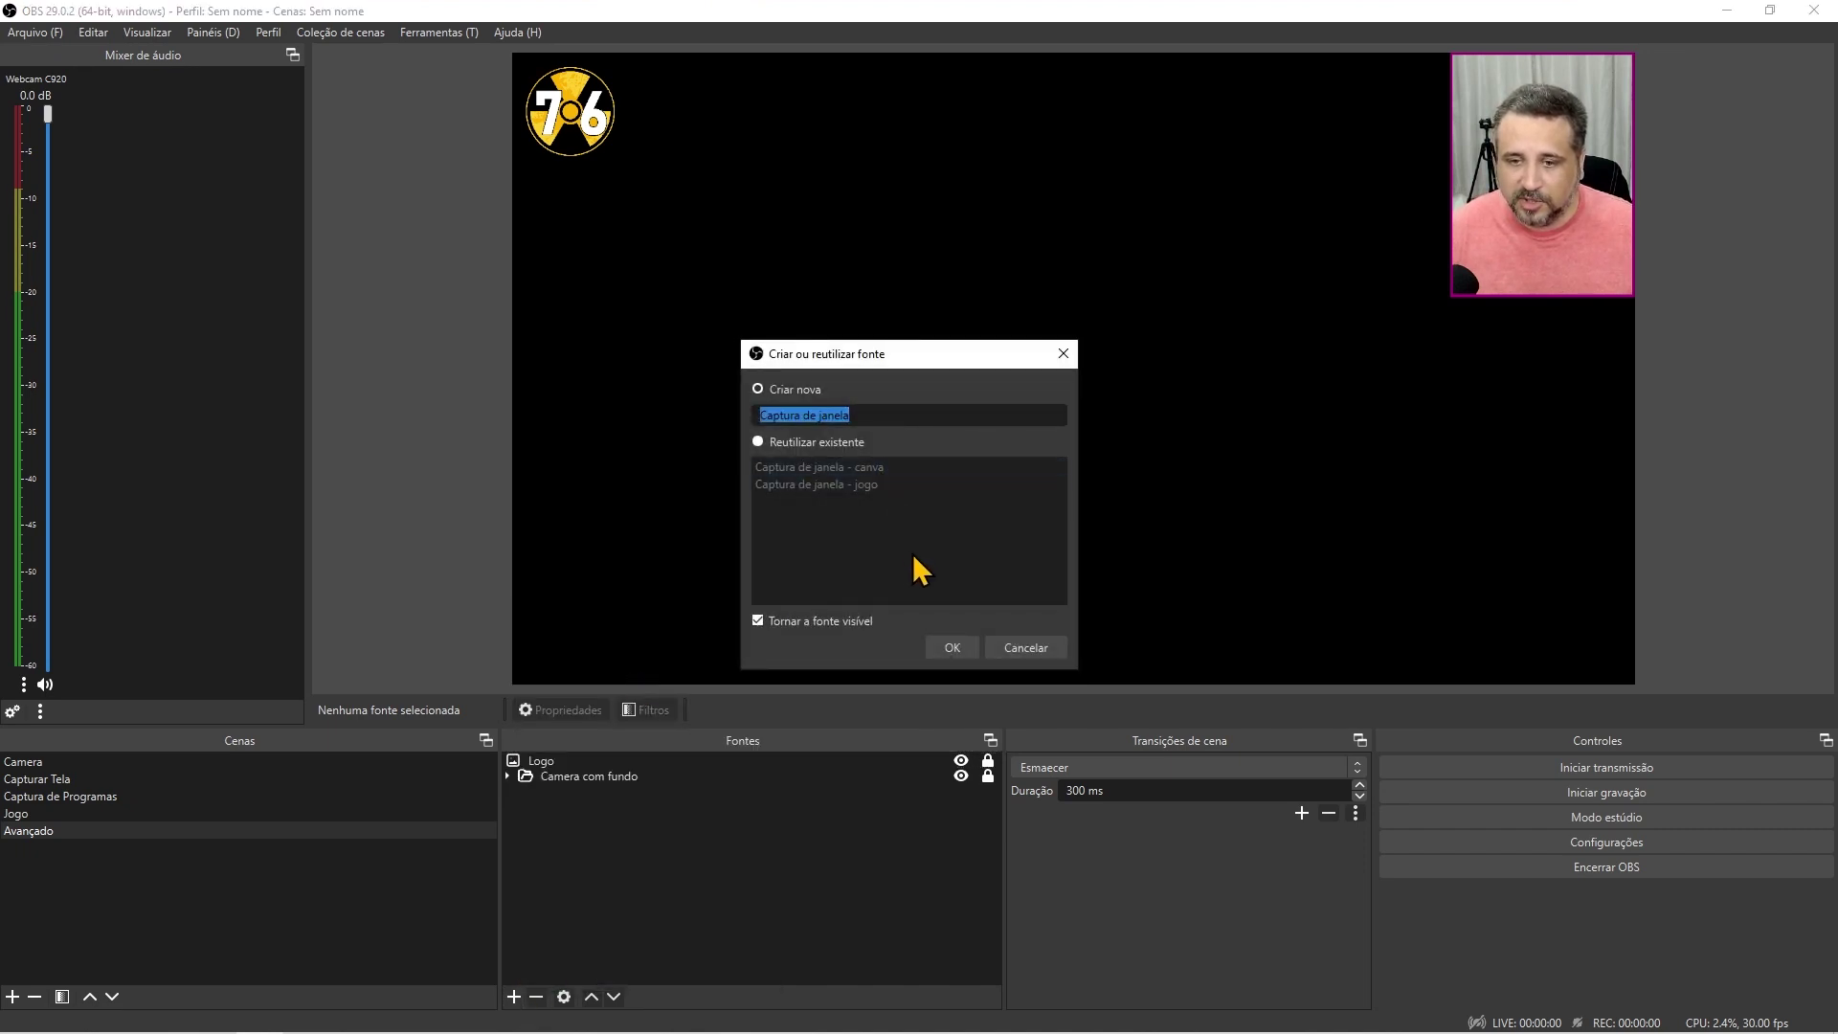
left_click(824, 467)
left_click(952, 648)
left_click(914, 826)
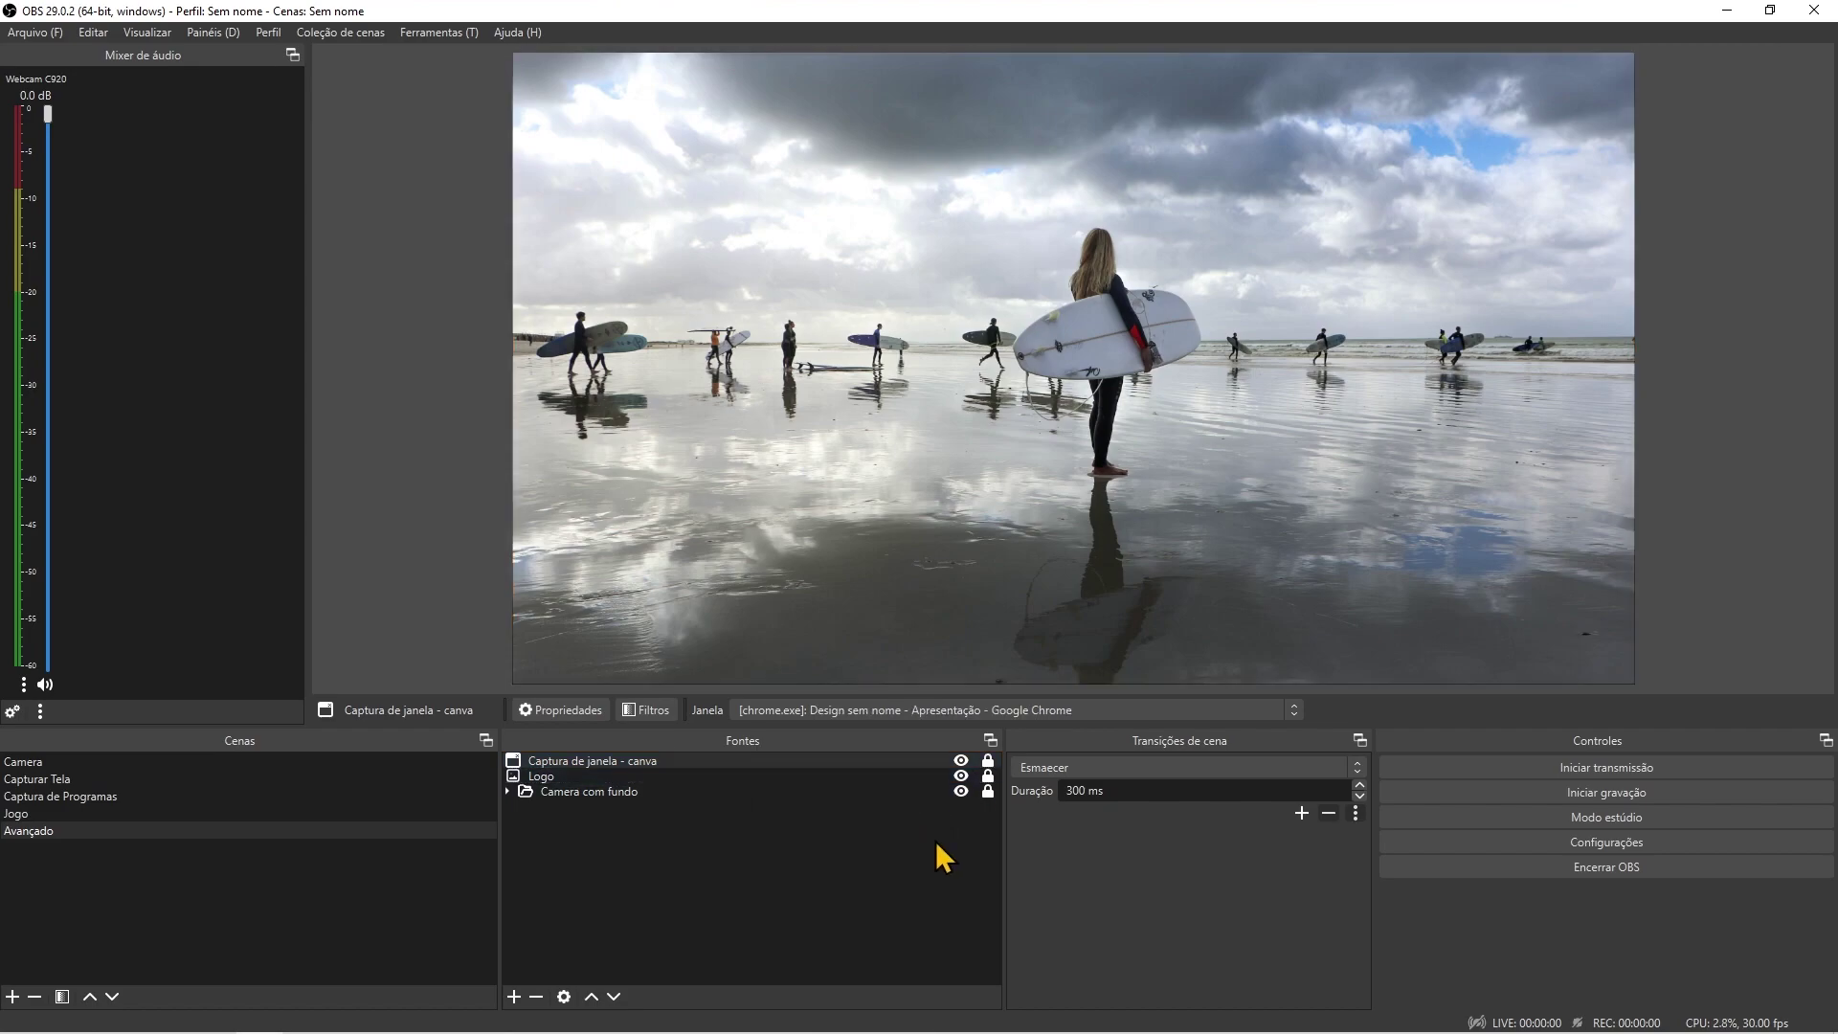
Step: Restore the OBS window to a smaller size over the full-screen Canva presentation
double_click(1128, 15)
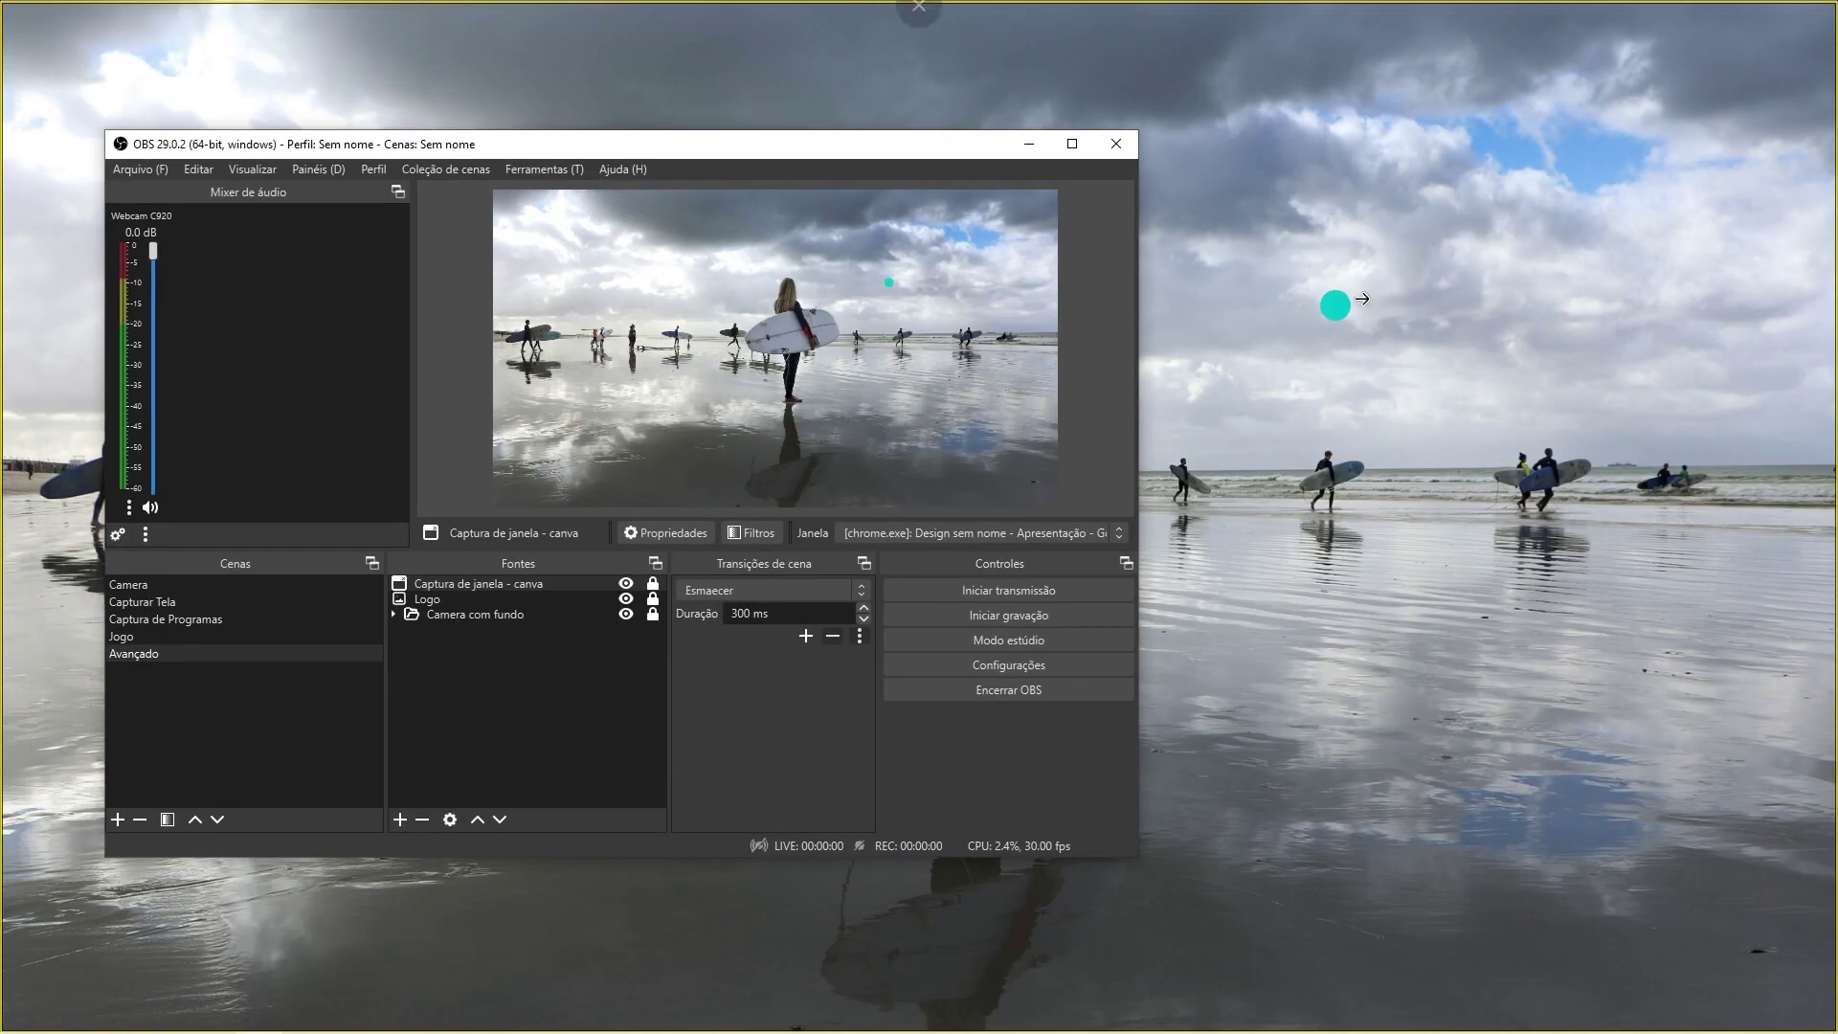